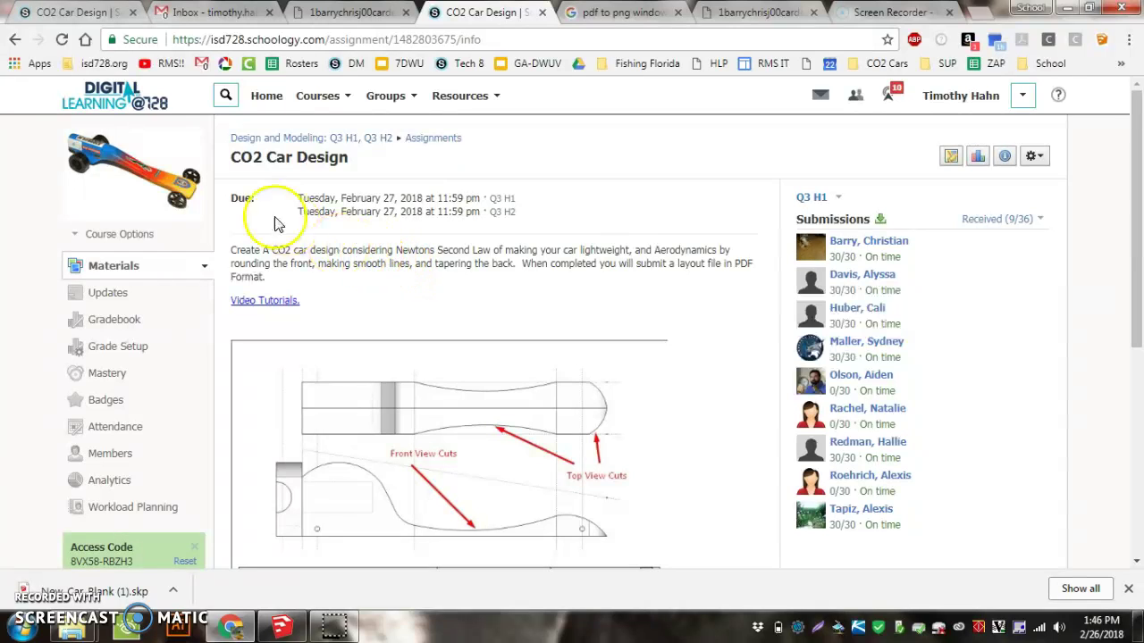
Download the New_Car_Blank (1).skp attachment from the CO2 Car Design assignment page.
scroll(443, 295, "down", 2)
scroll(536, 376, "up", 3)
scroll(545, 375, "down", 2)
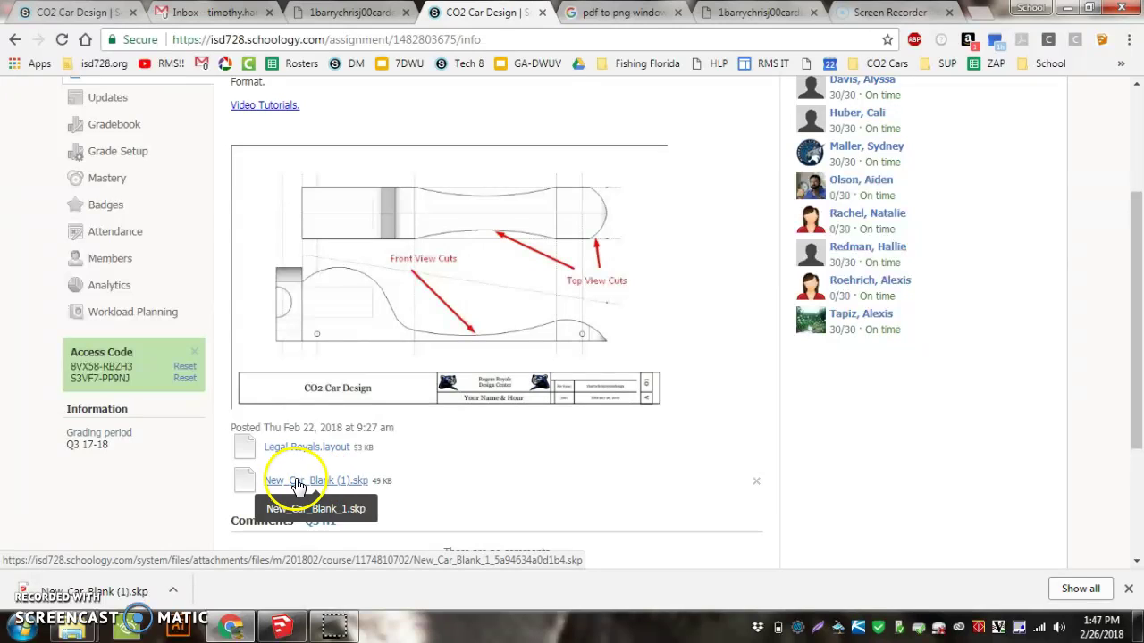
left_click(294, 480)
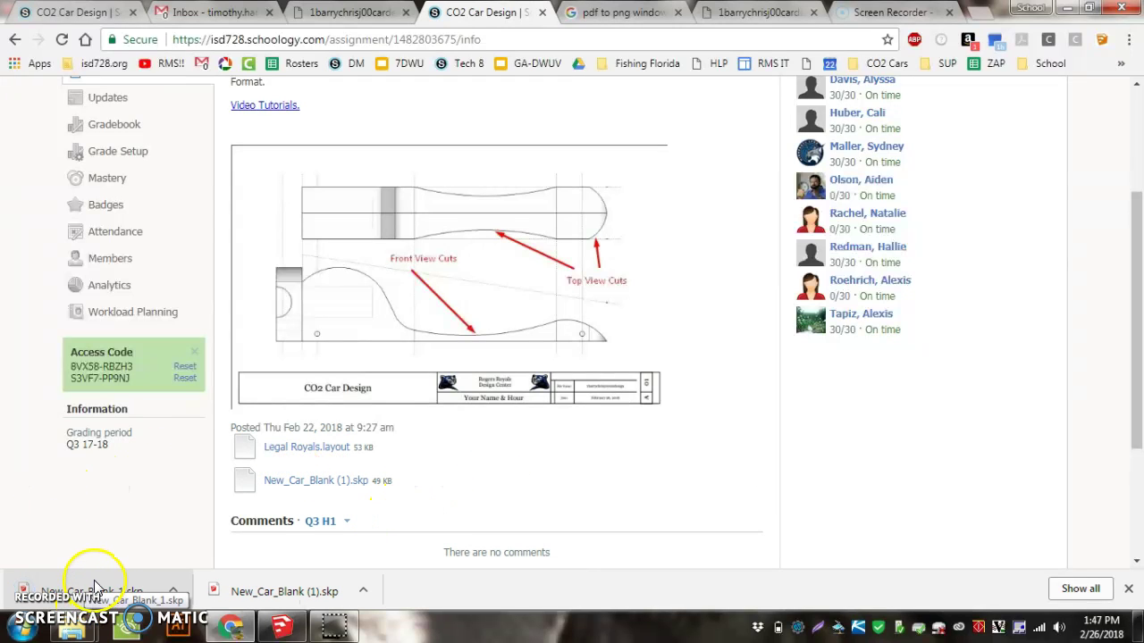
Open New_Car_Blank_1.skp and dismiss the welcome screen, version notice and extensions notice.
left_click(130, 585)
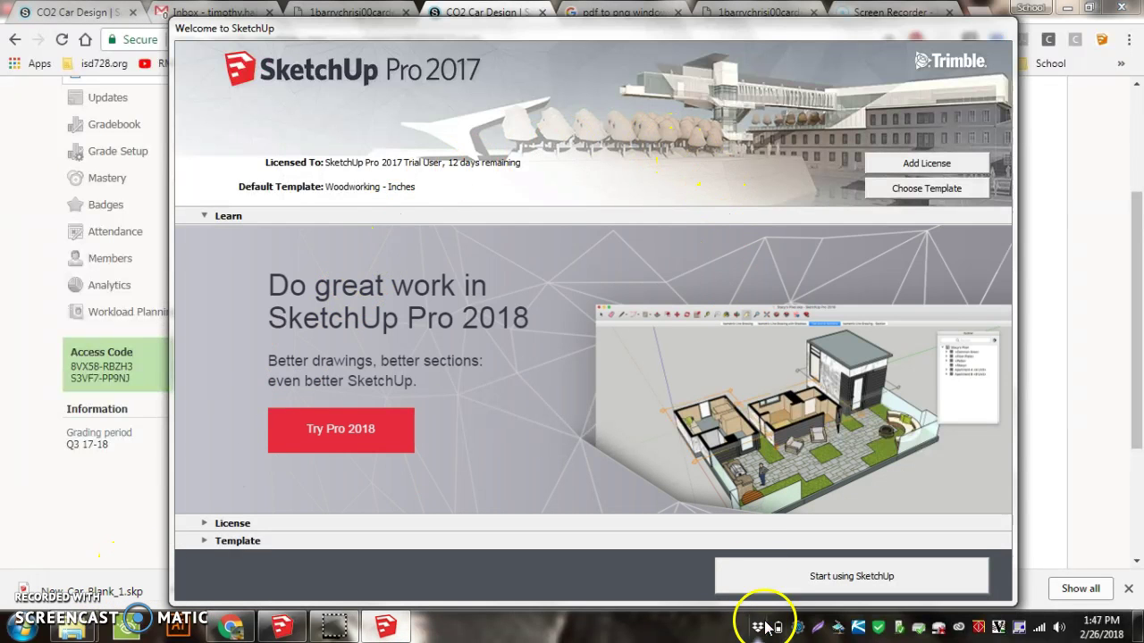
left_click(742, 587)
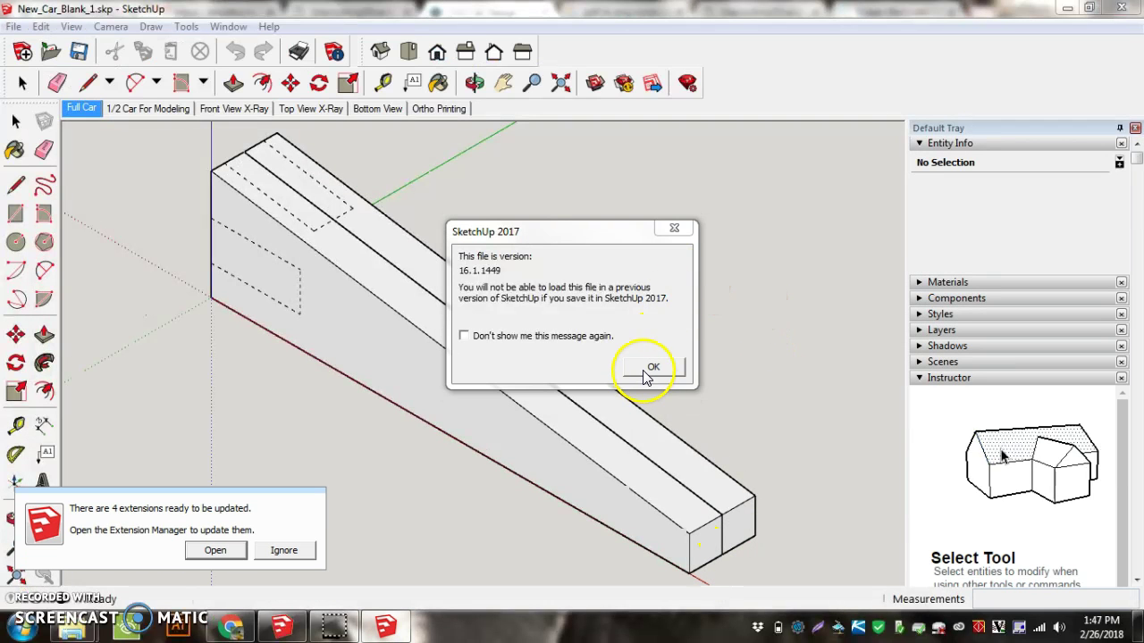
left_click(645, 370)
left_click(272, 550)
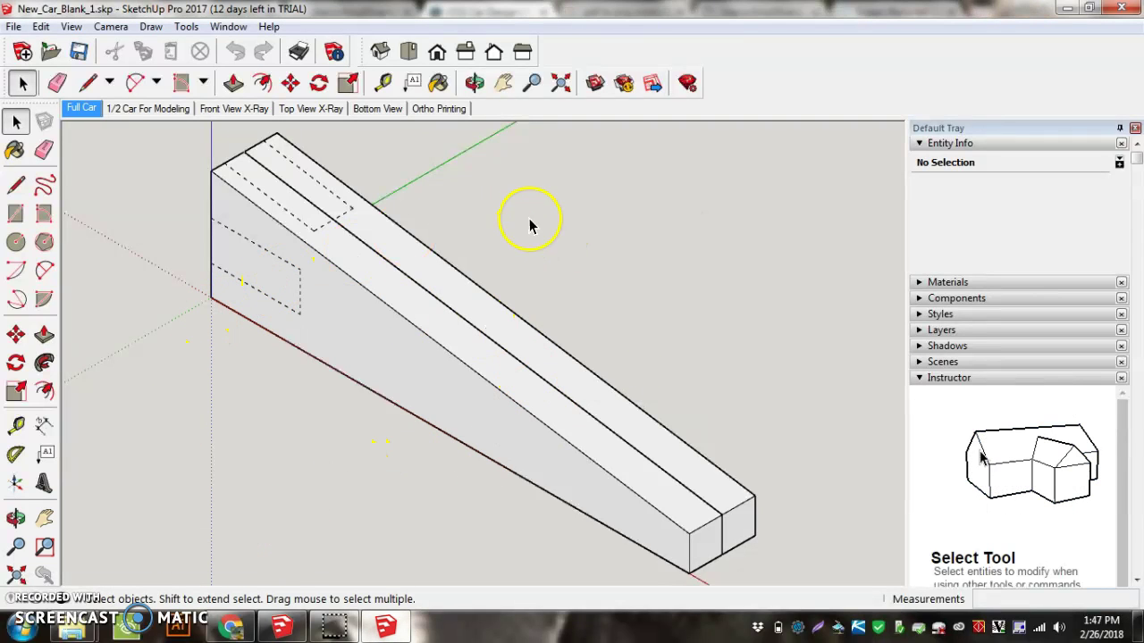
left_click(117, 109)
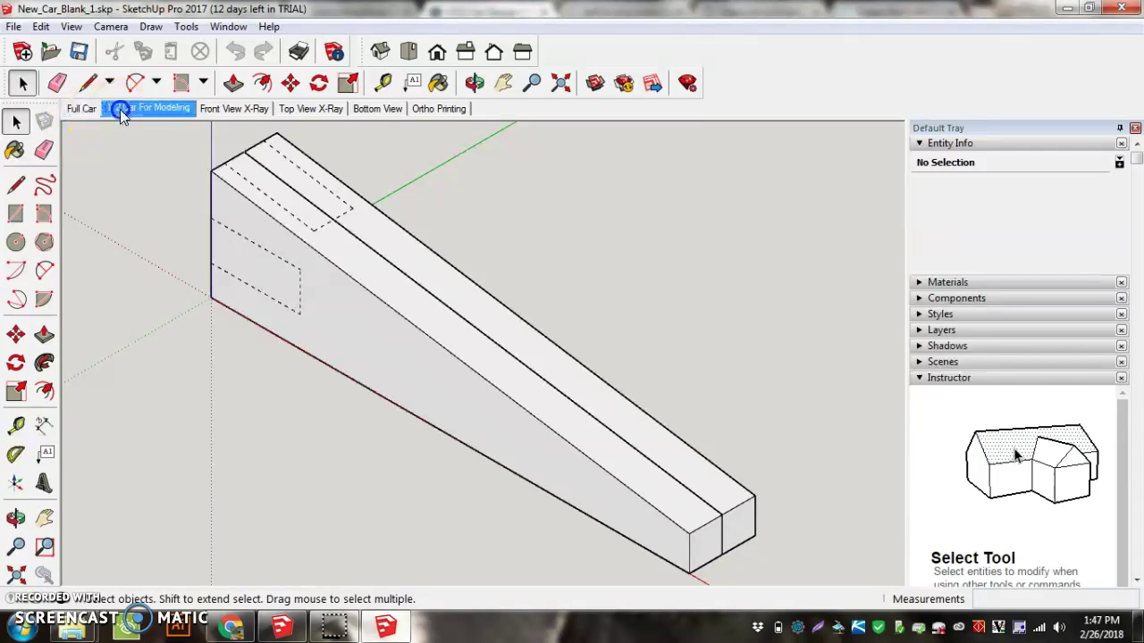
left_click(78, 106)
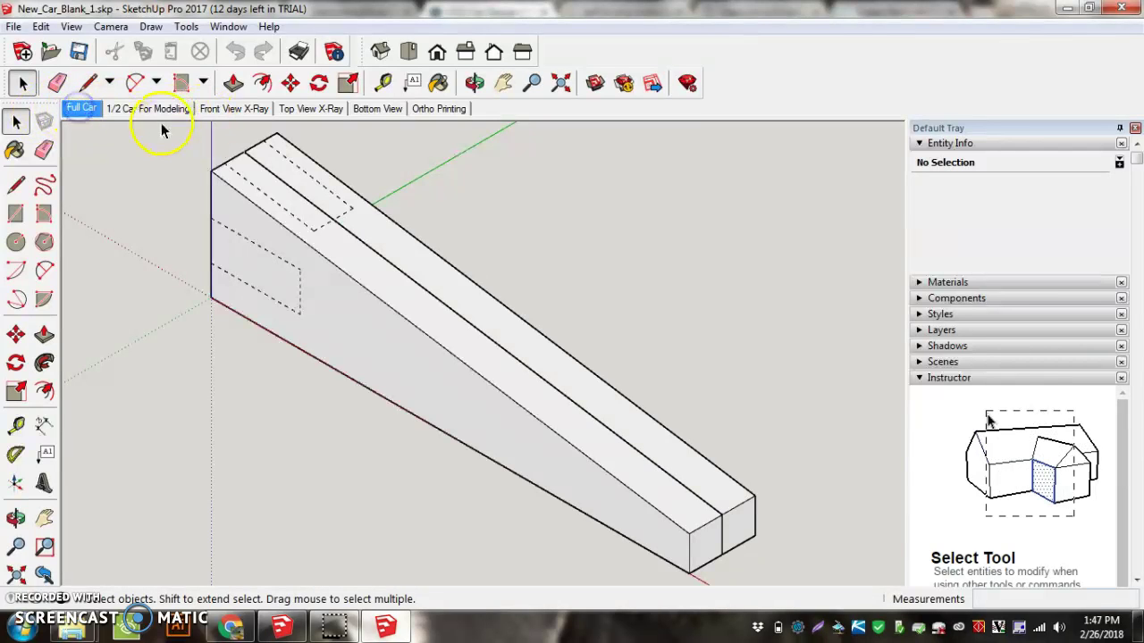
left_click(233, 109)
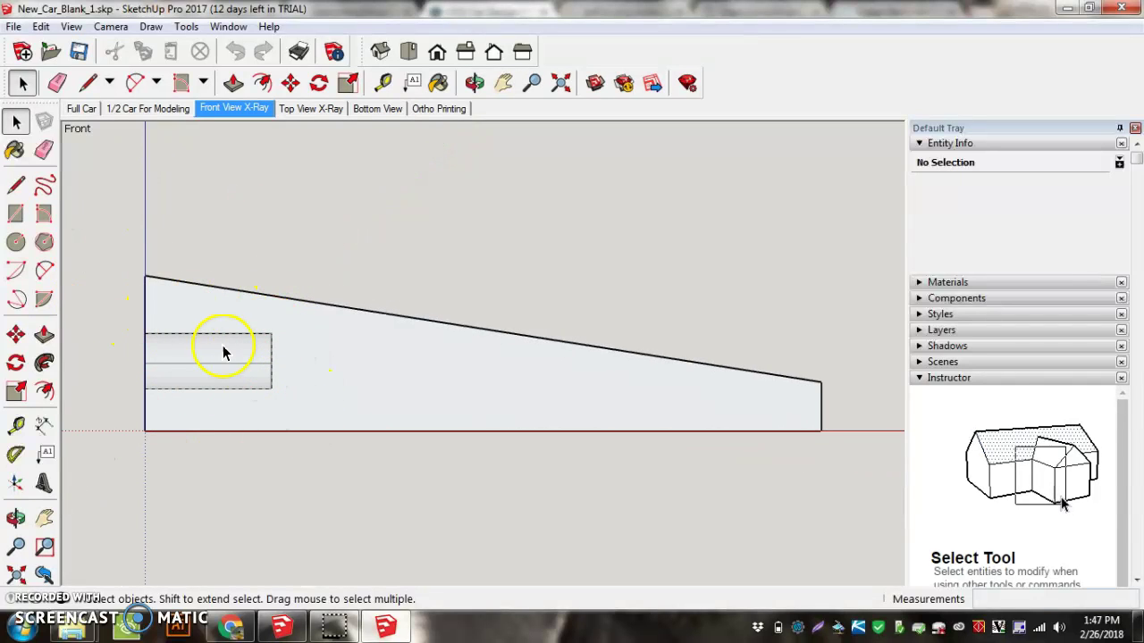
left_click(310, 108)
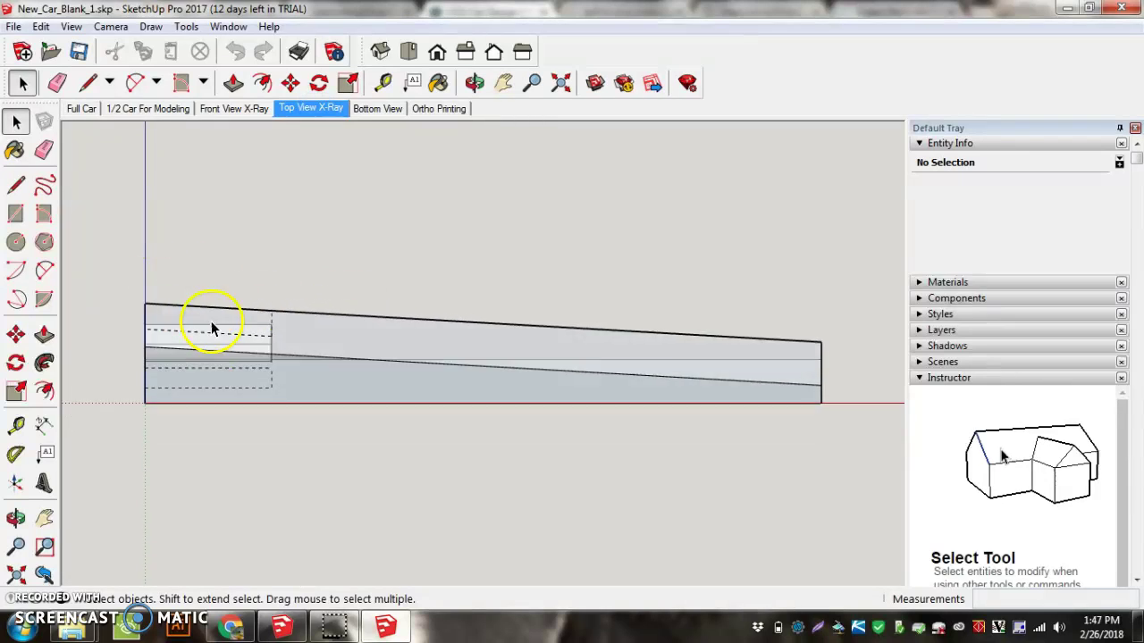
left_click(377, 108)
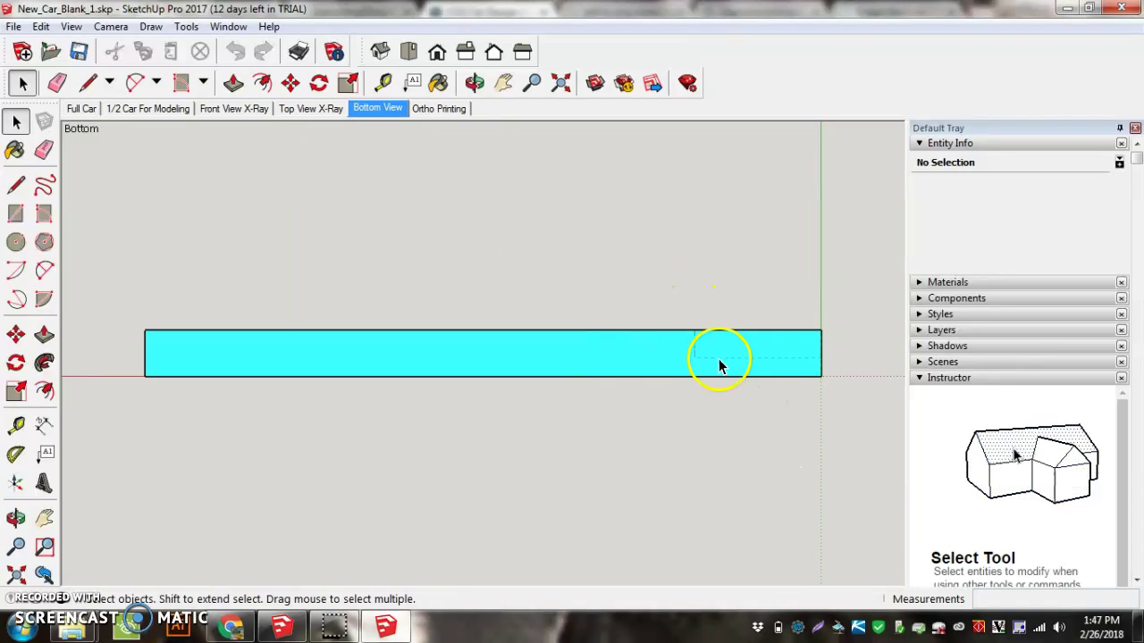
left_click(438, 108)
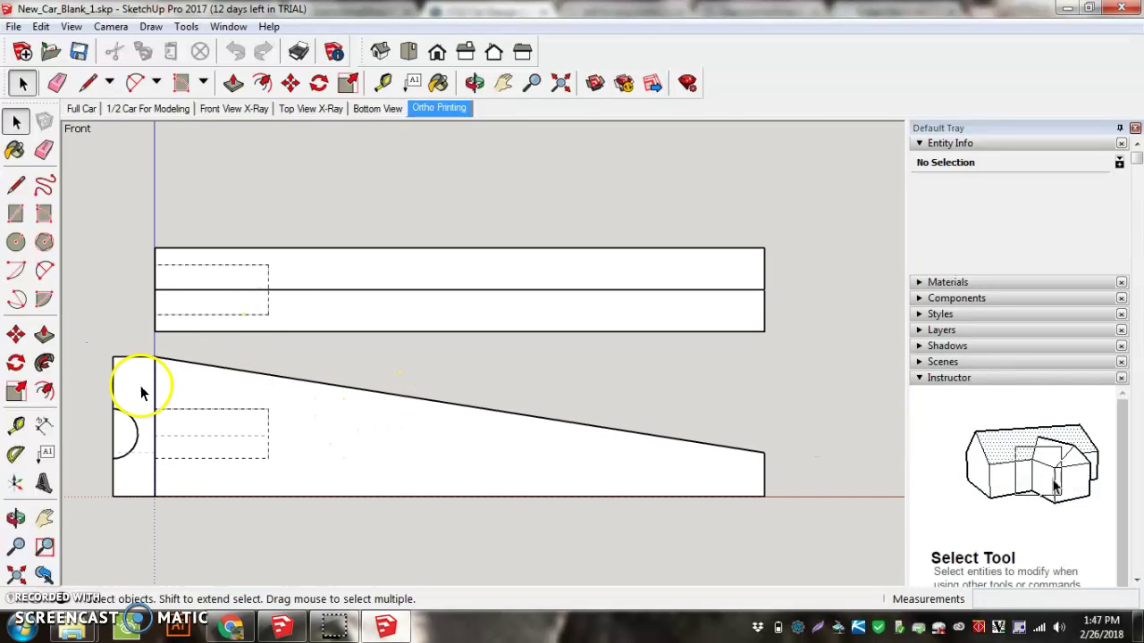
left_click(81, 108)
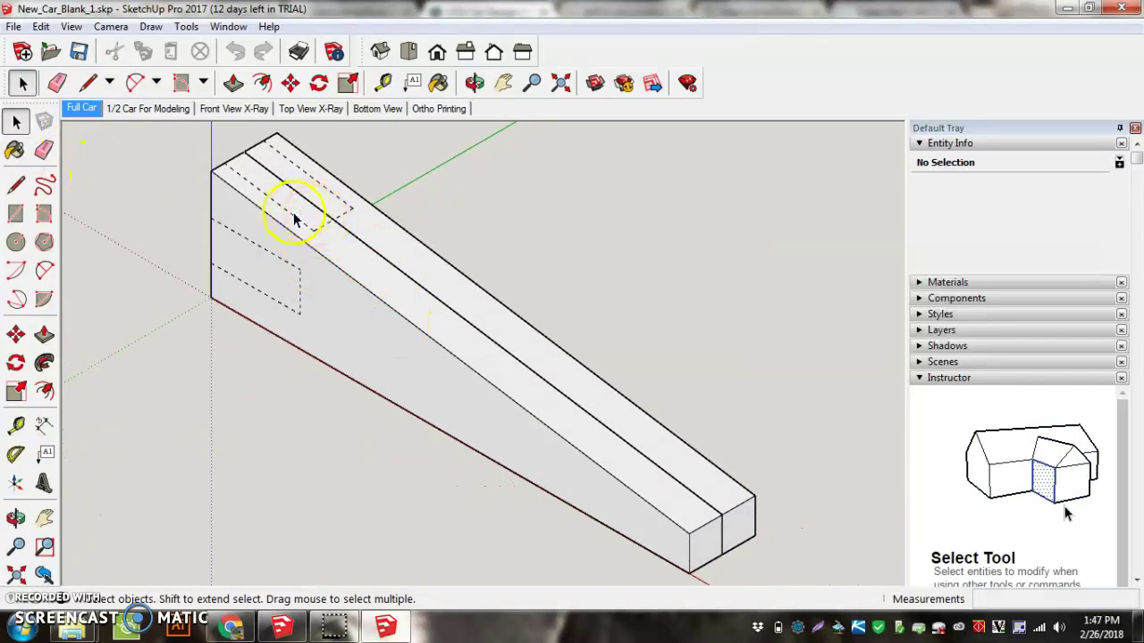
Switch between the 1/2 Car For Modeling and Full Car scenes.
left_click(147, 108)
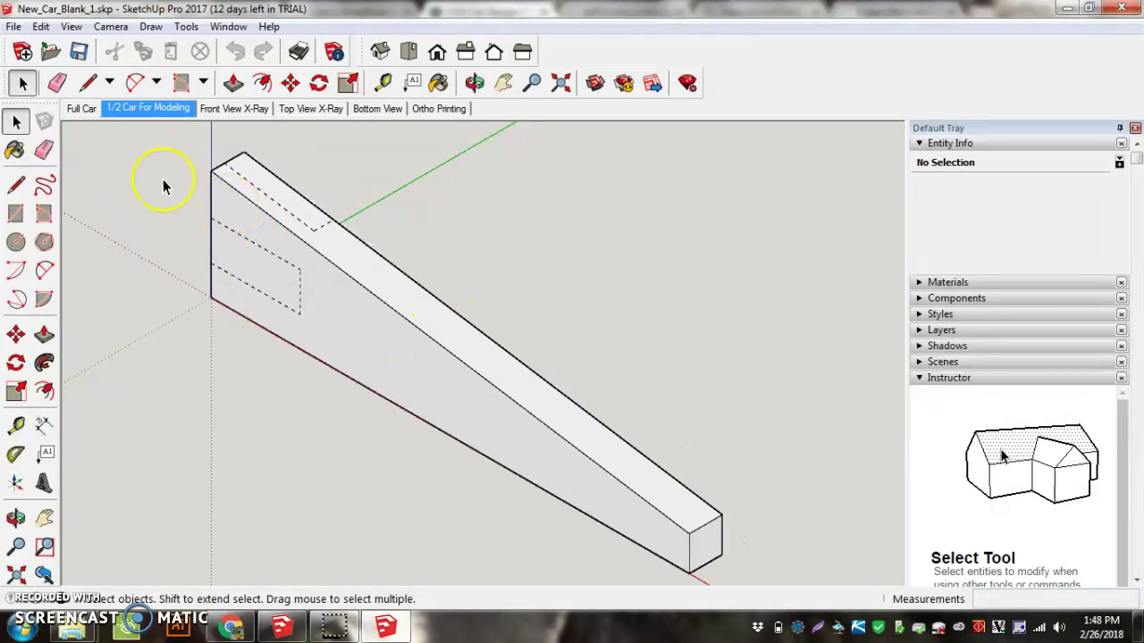
left_click(81, 108)
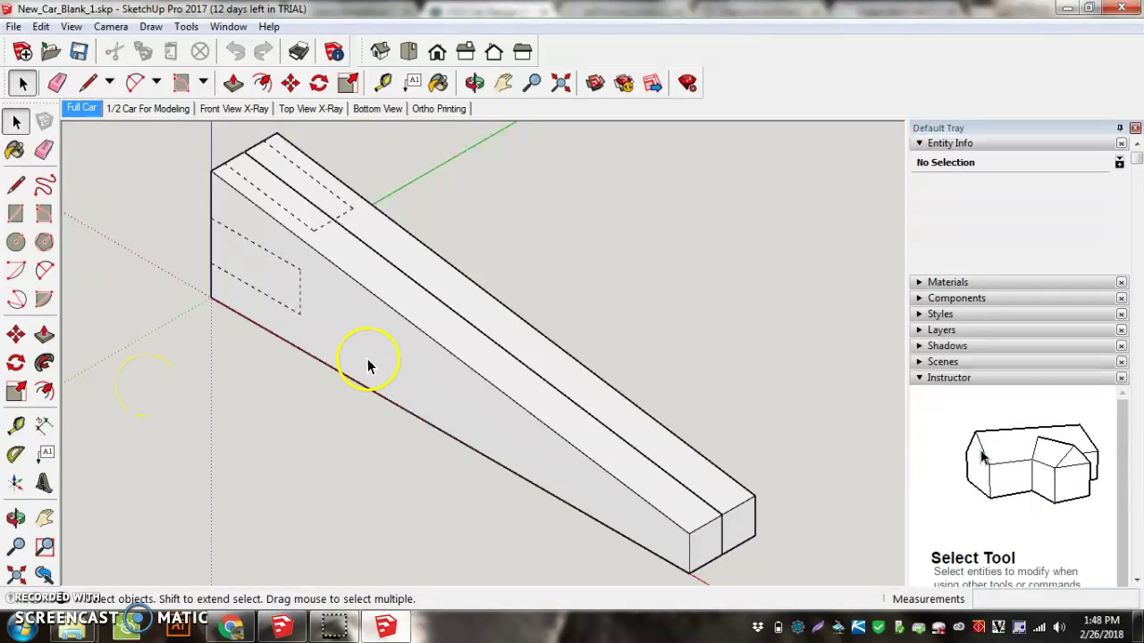
left_click(147, 108)
left_click(81, 109)
Select the Model Half component in the 1/2 Car For Modeling scene.
left_click(353, 298)
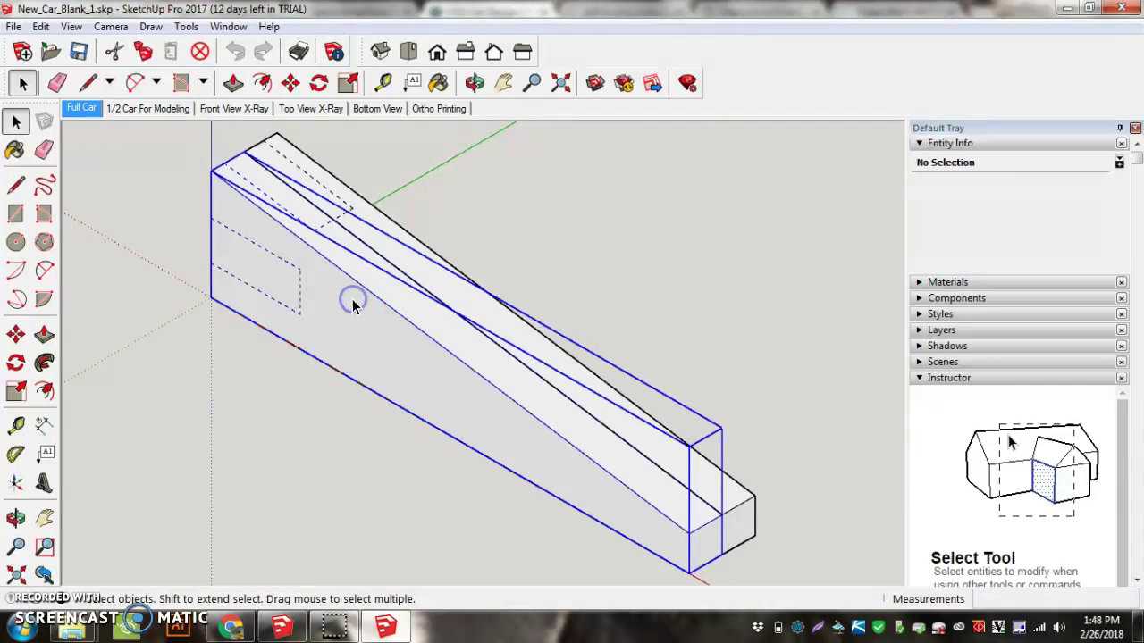
left_click(135, 108)
left_click(82, 108)
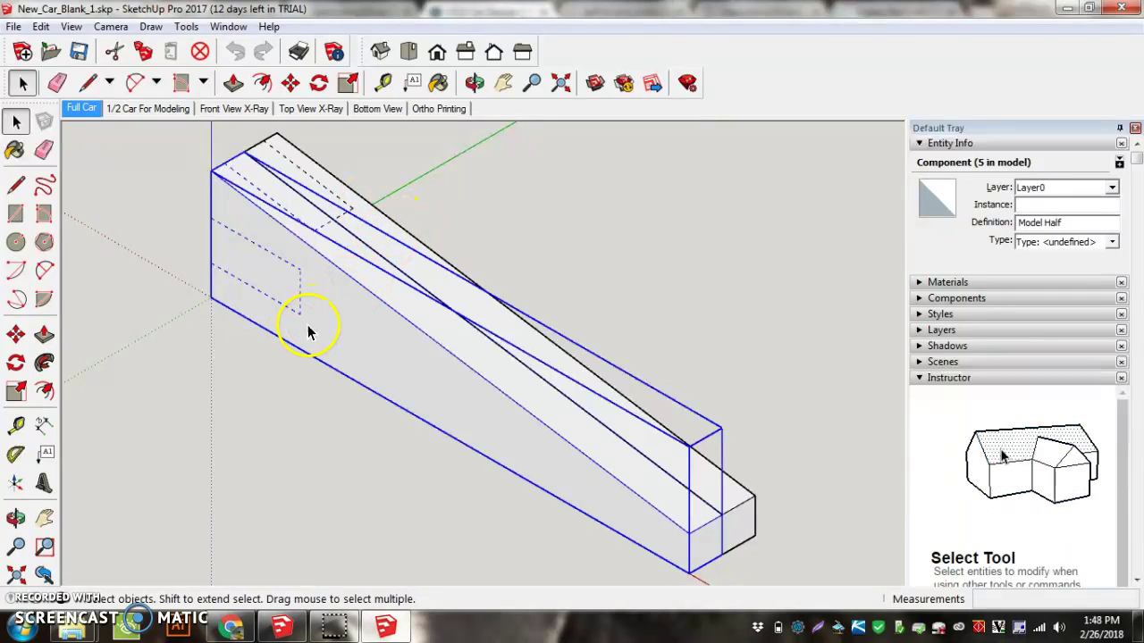
left_click(223, 414)
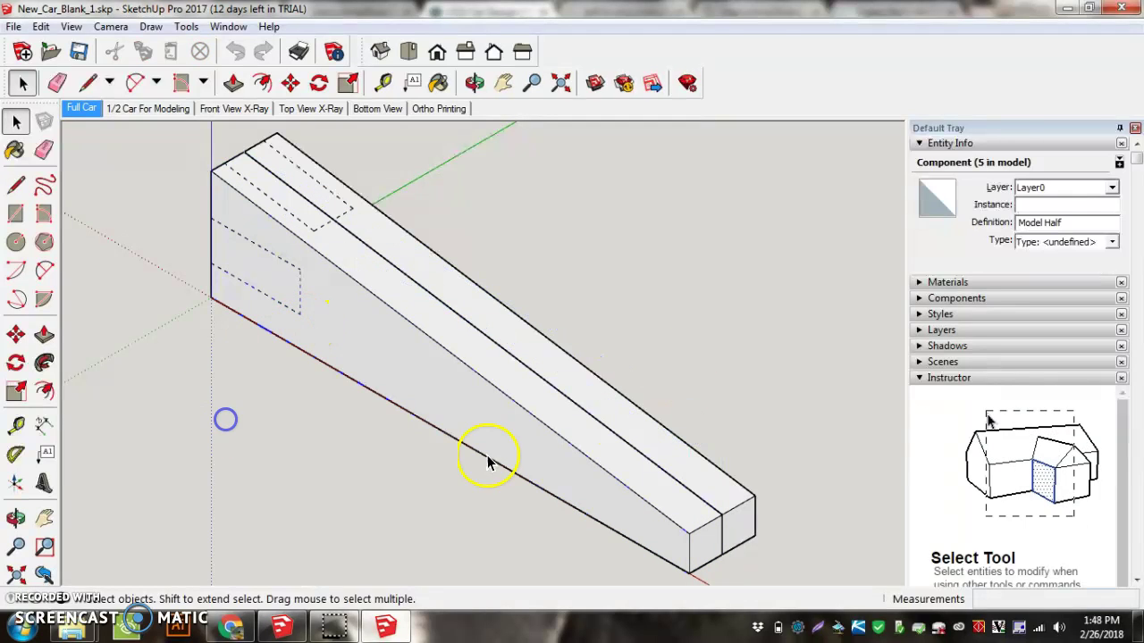
left_click(139, 108)
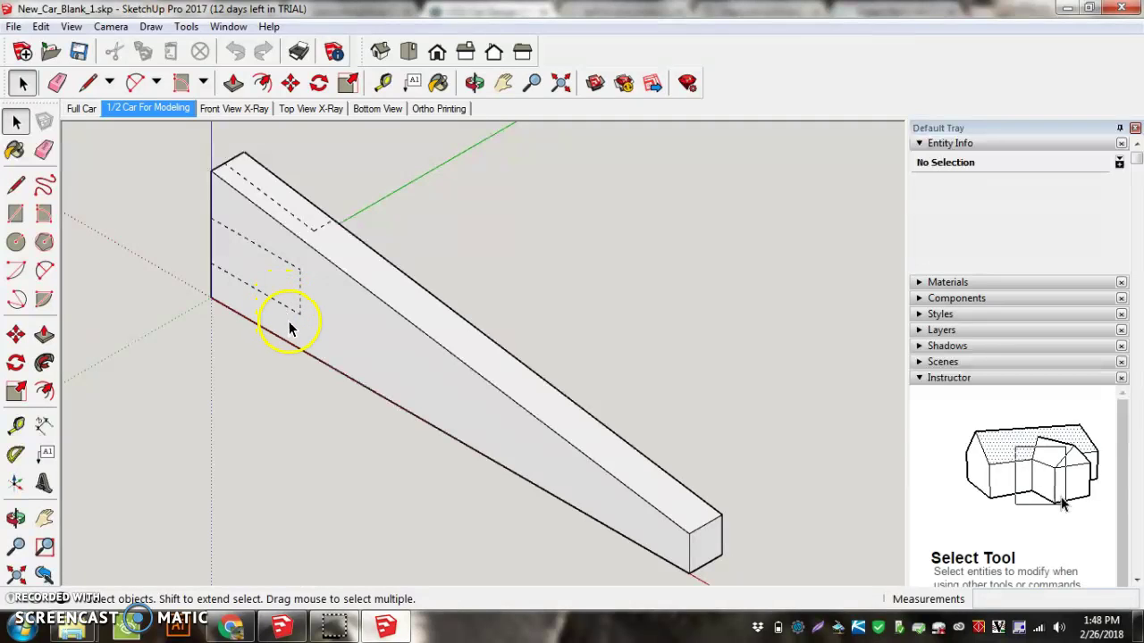
left_click(324, 313)
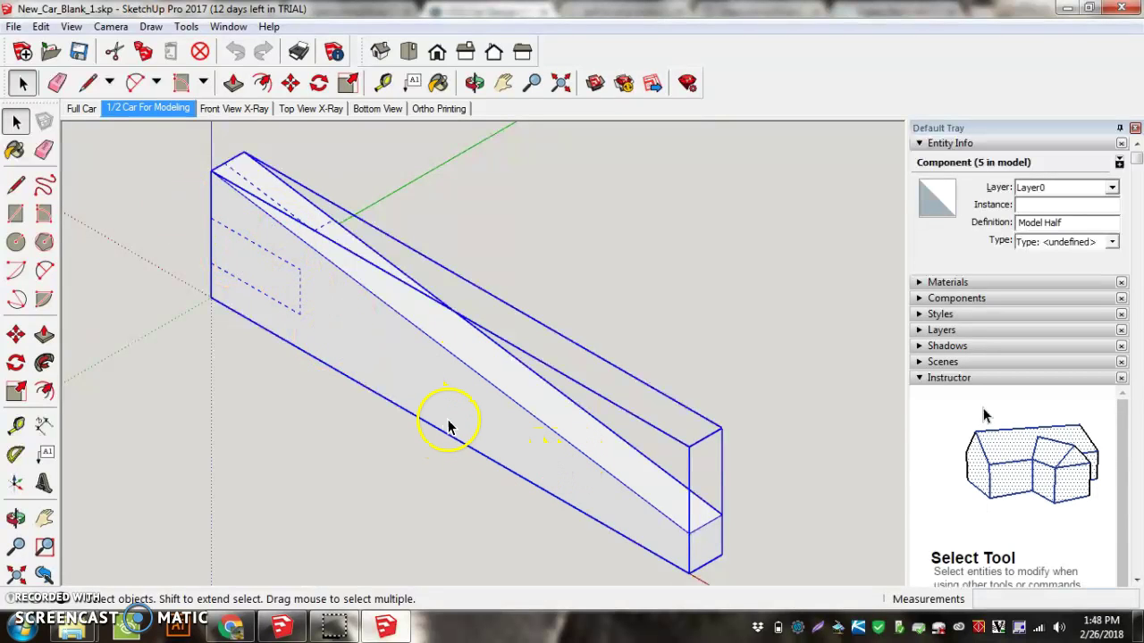
Edit the Model Half component and shift the Views toolbar right, checking the toolbar list.
right_click(351, 316)
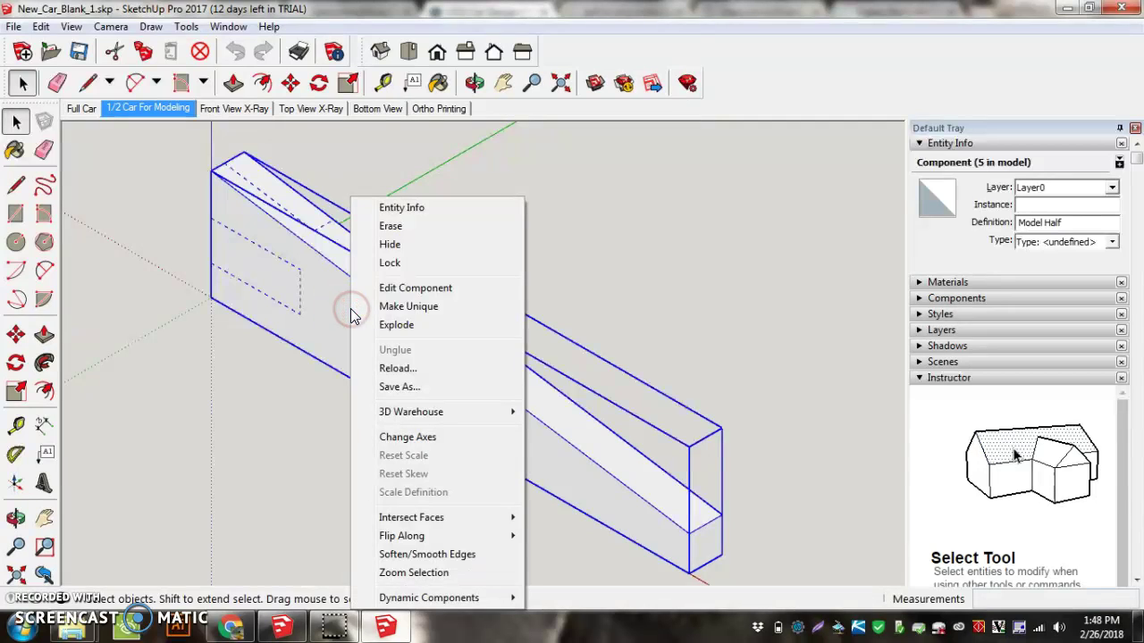
left_click(394, 288)
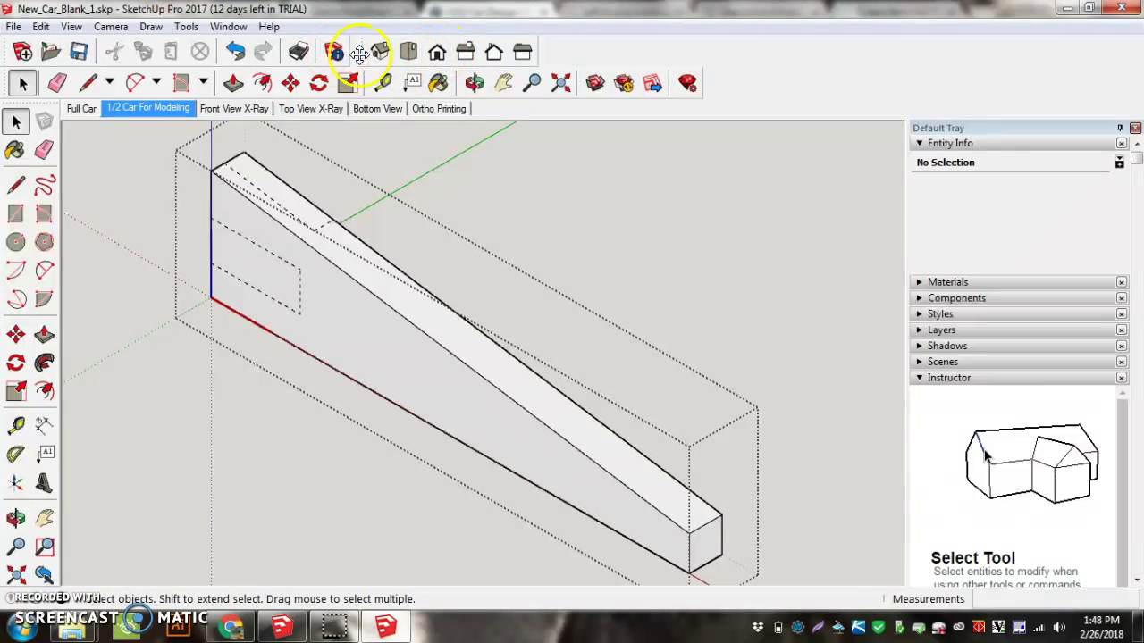
left_click_drag(360, 51, 399, 51)
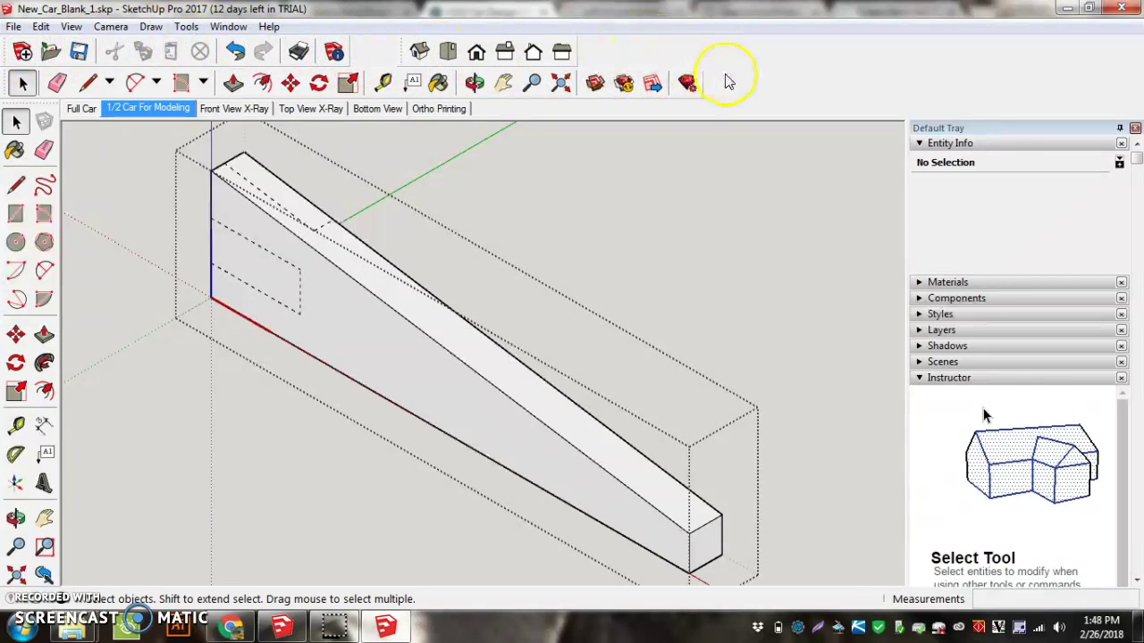
right_click(615, 55)
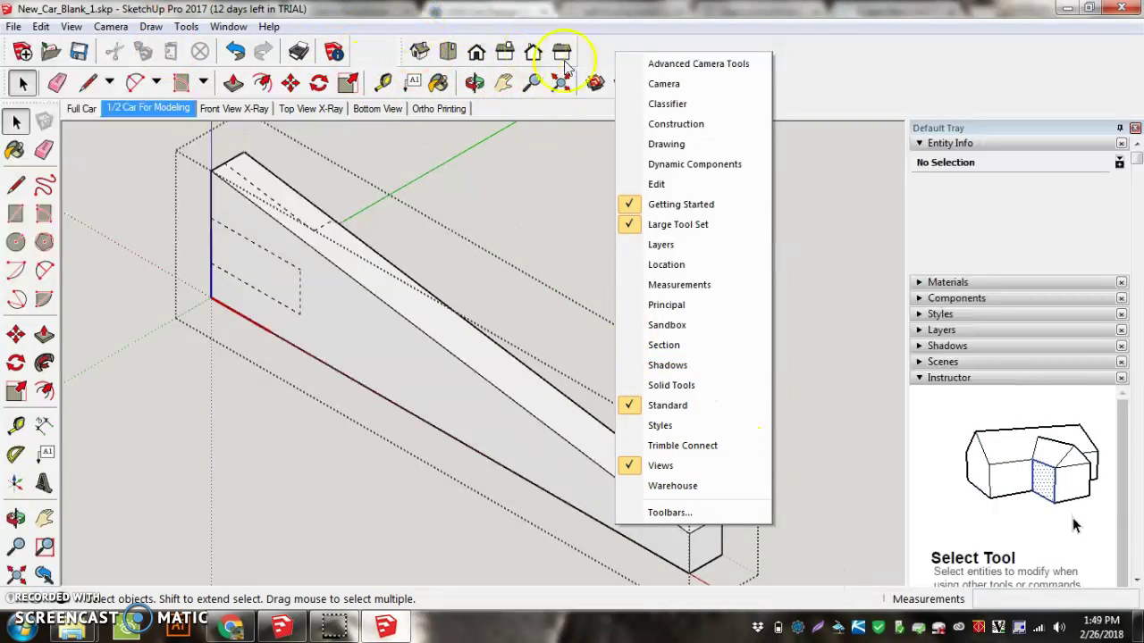
left_click(603, 61)
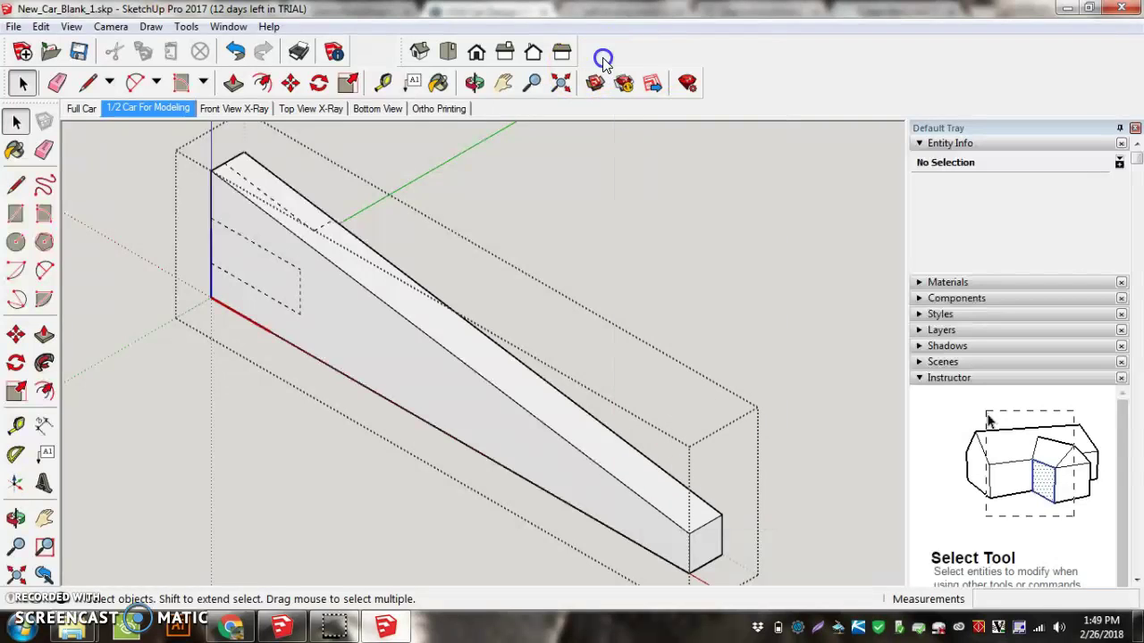
Switch to Front view and measure the half-car profile with the Tape Measure.
left_click(477, 55)
left_click(479, 59)
left_click(231, 356)
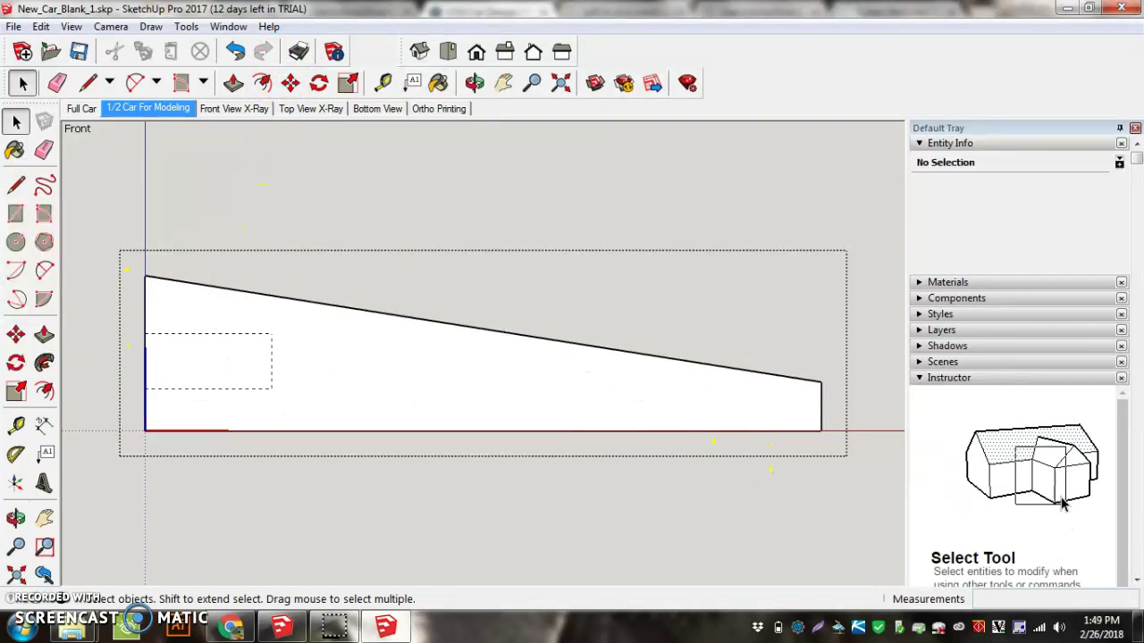
left_click(17, 425)
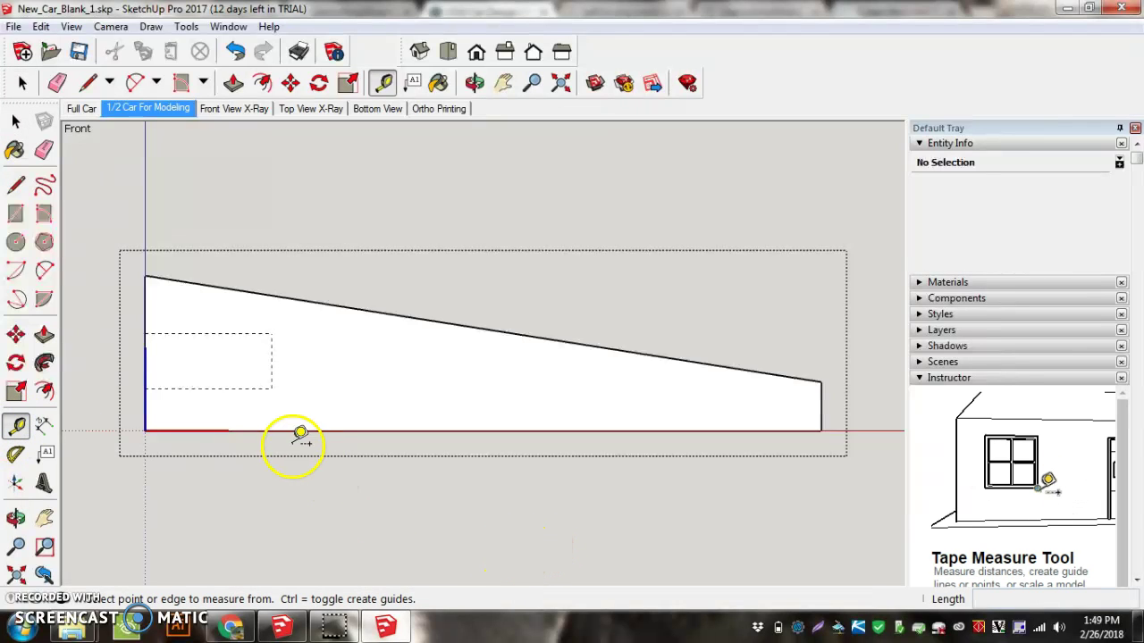
left_click(146, 274)
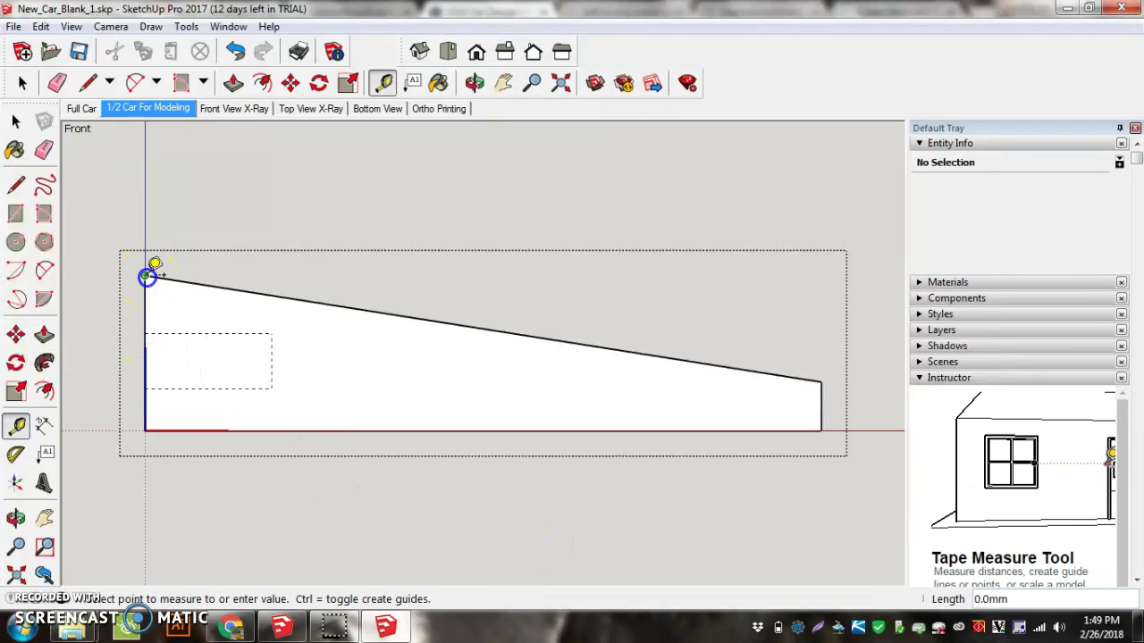
left_click(300, 271)
left_click(146, 333)
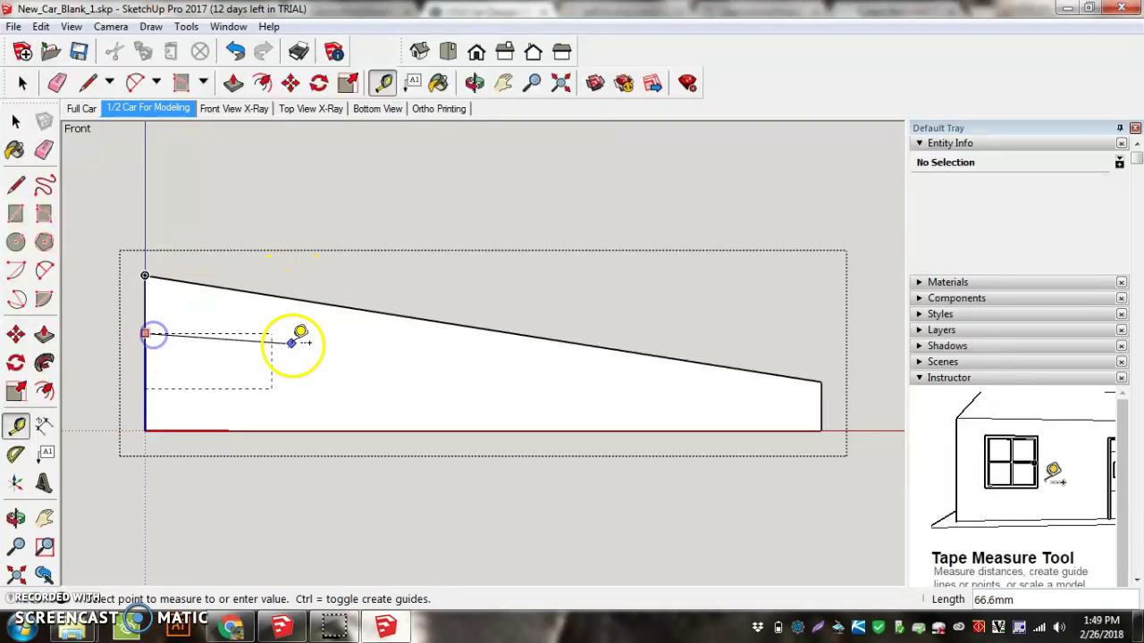
left_click(338, 413)
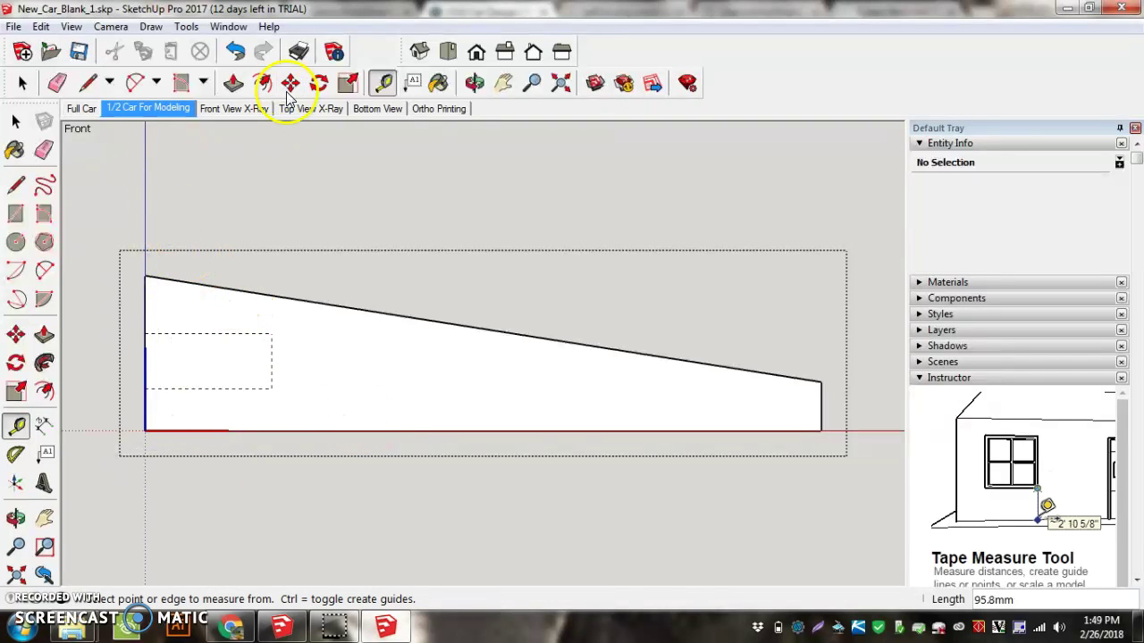
Pull vertical guides off the blue axis, fixing one at exactly 250mm from the front.
left_click(145, 192)
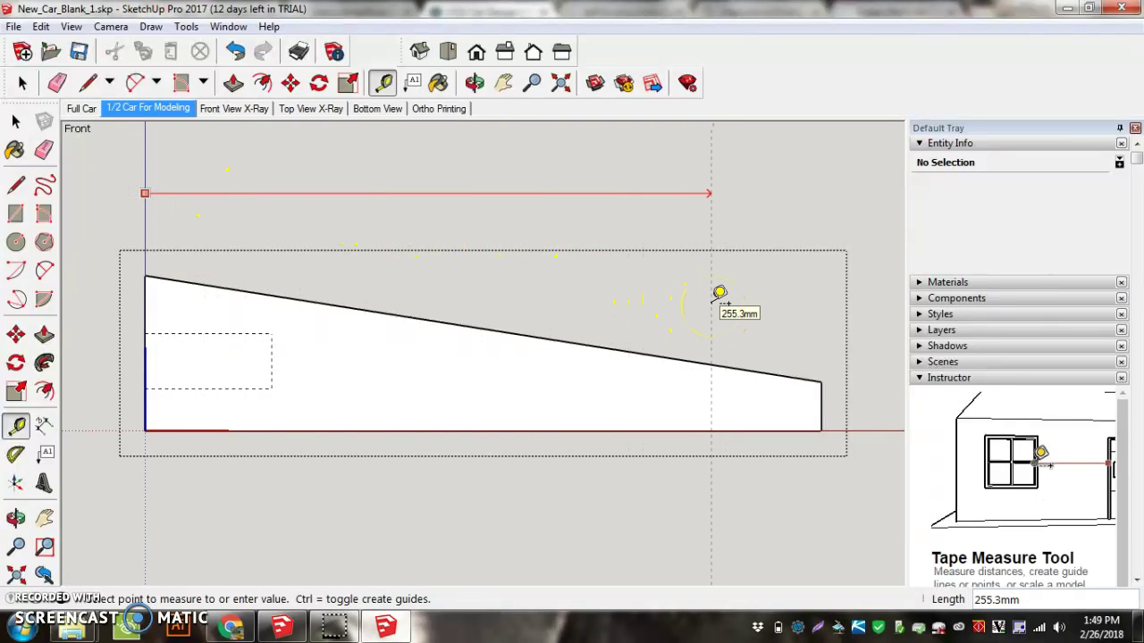
left_click(685, 284)
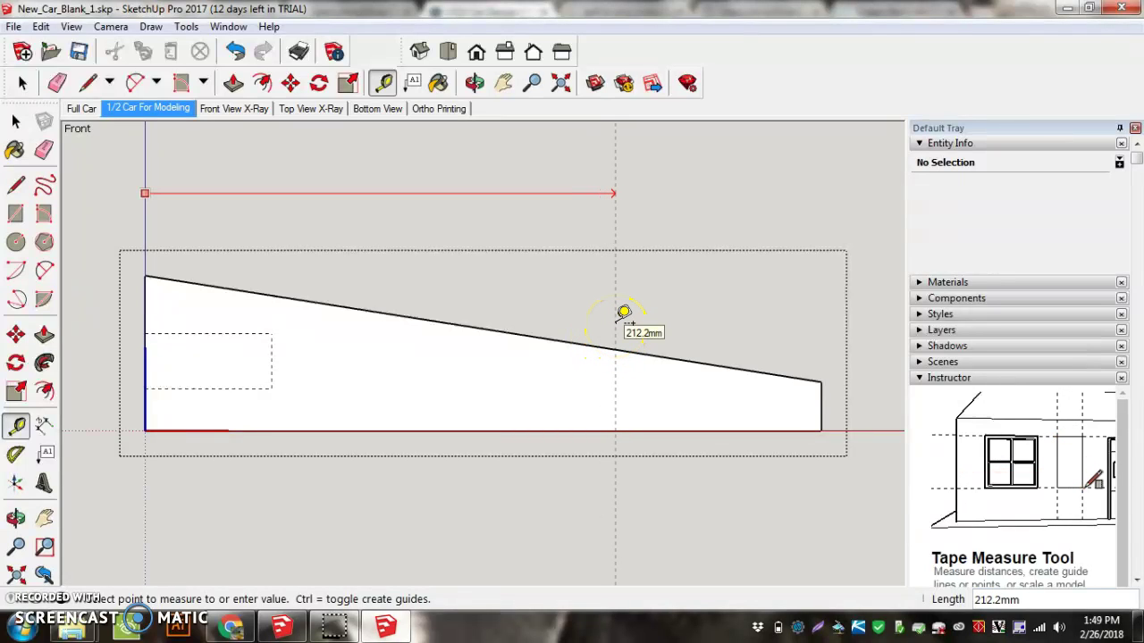
left_click_drag(618, 319, 715, 337)
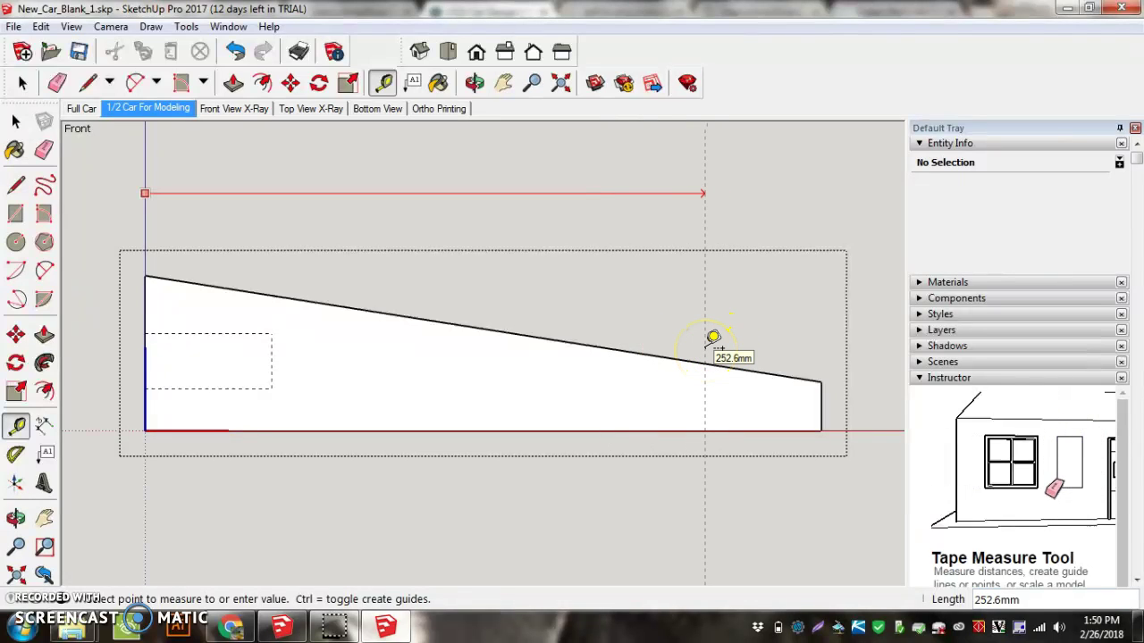
left_click_drag(706, 349, 706, 348)
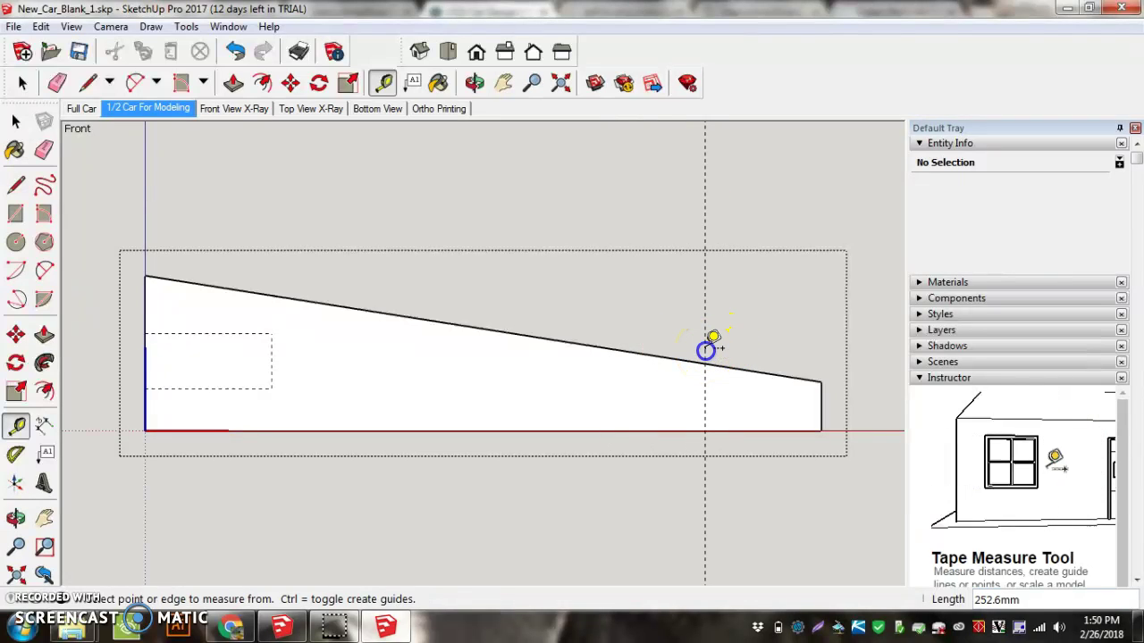
left_click(741, 304)
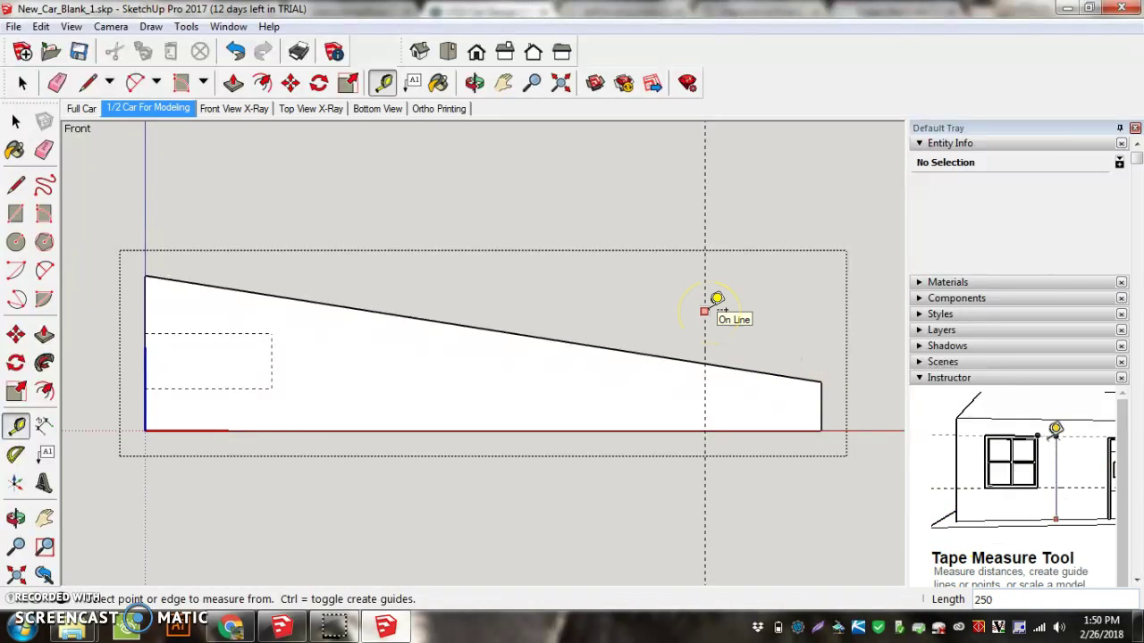
left_click(145, 229)
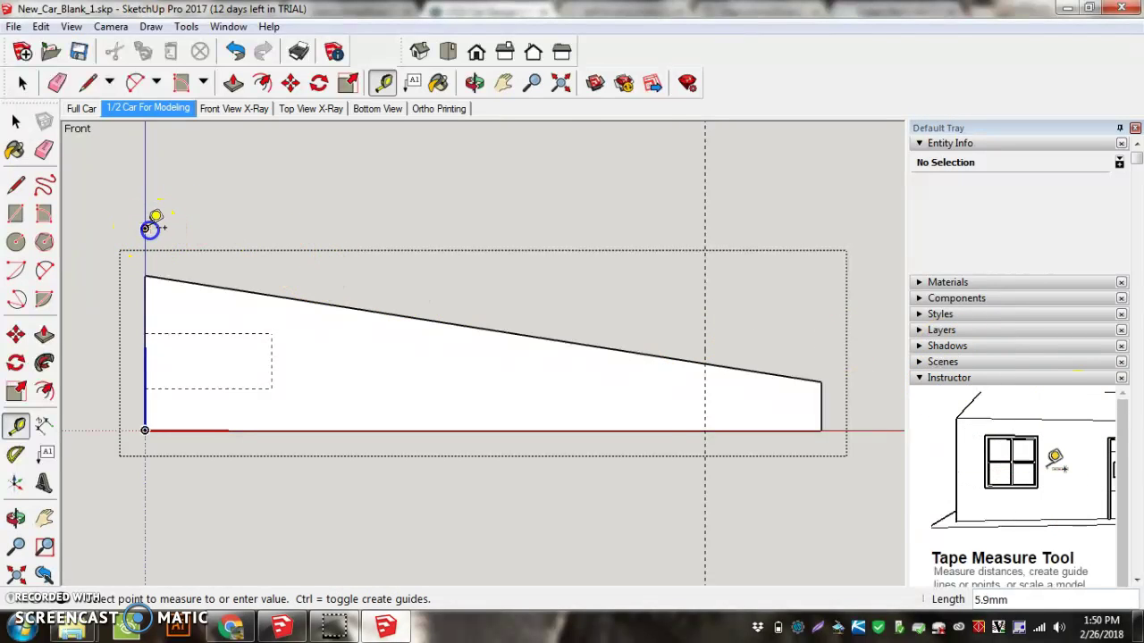
left_click(738, 259)
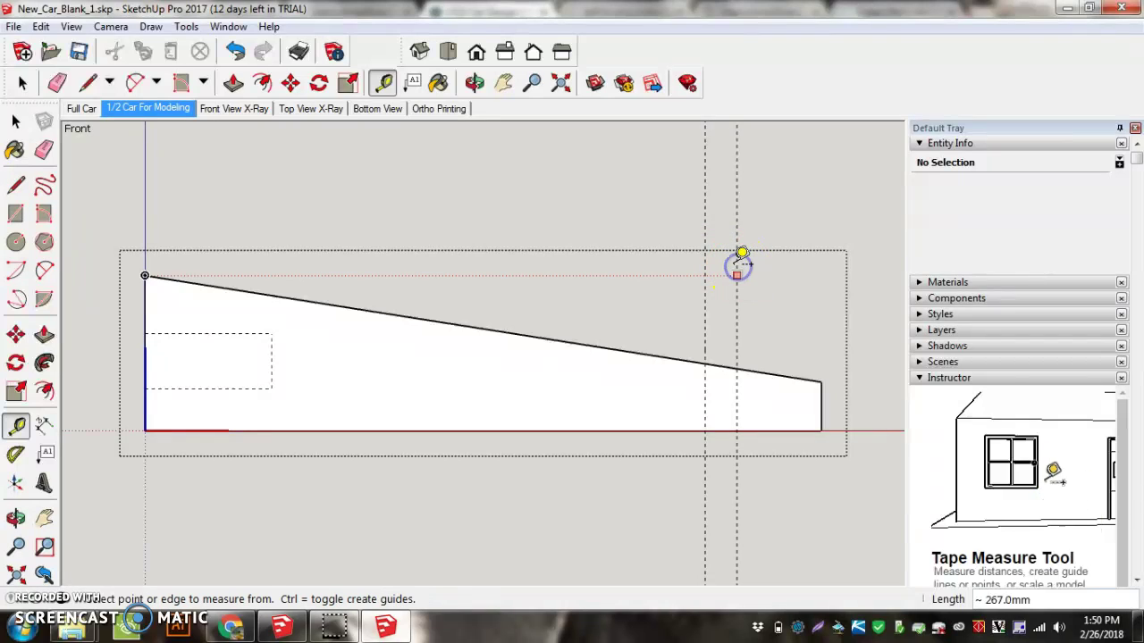
type("250")
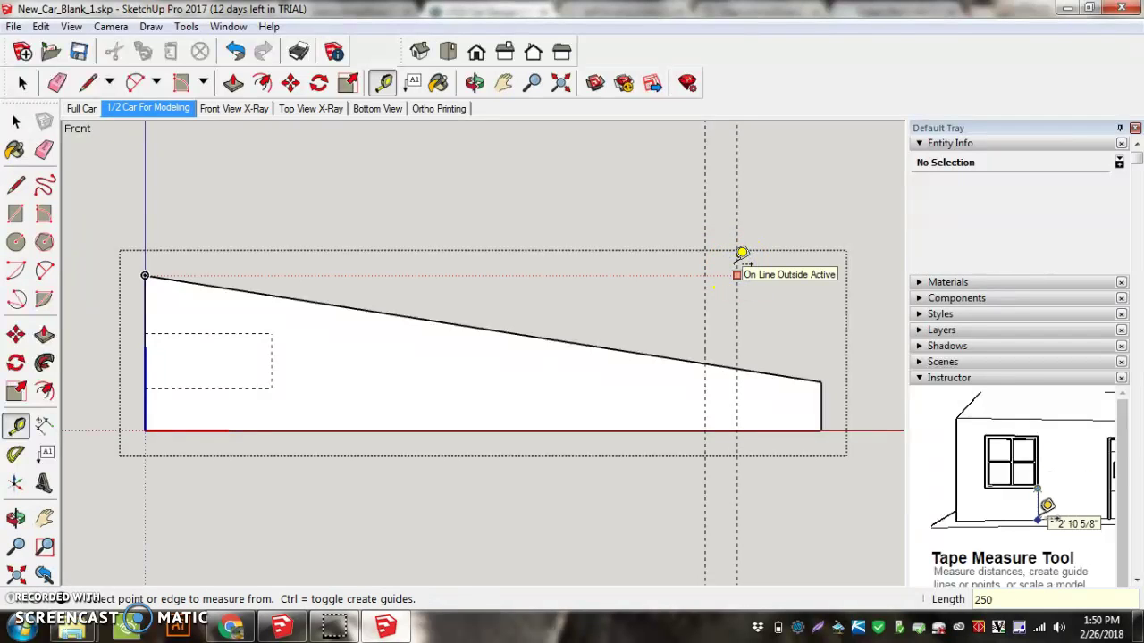
key("Return")
left_click(44, 147)
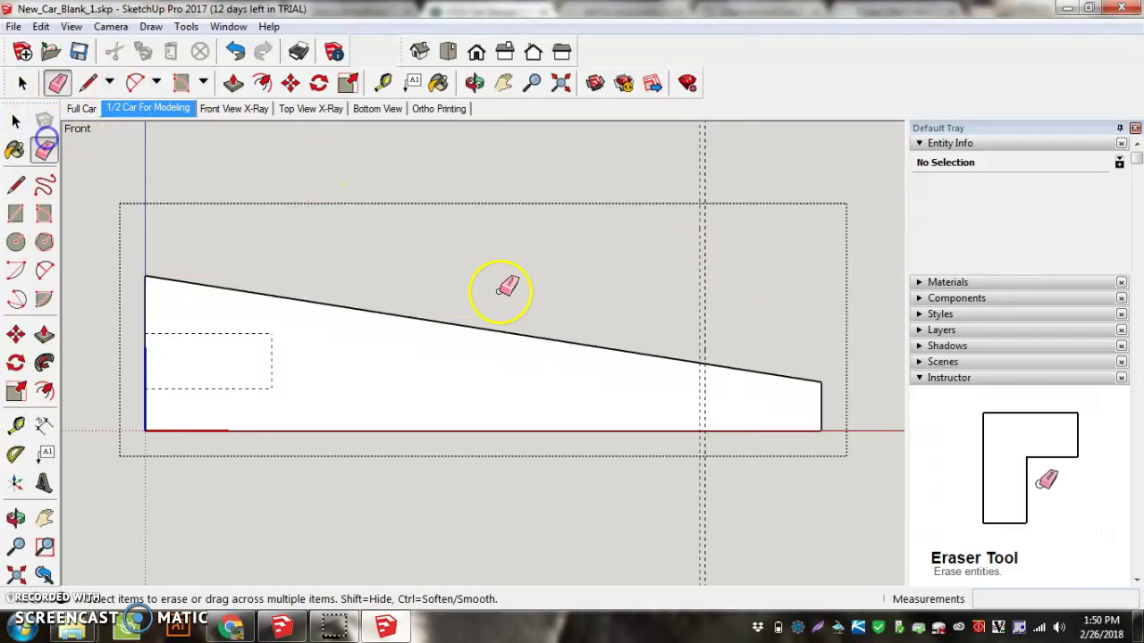
Erase the duplicate guide and dimension 250.0mm from the front bottom corner to the guide.
left_click(705, 279)
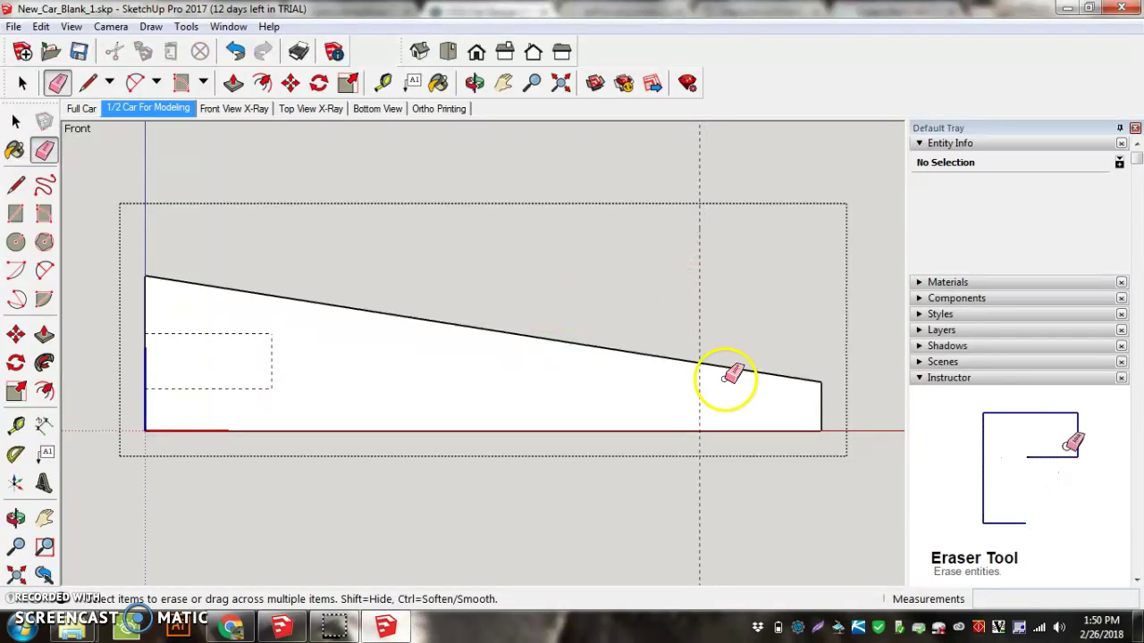
left_click(44, 425)
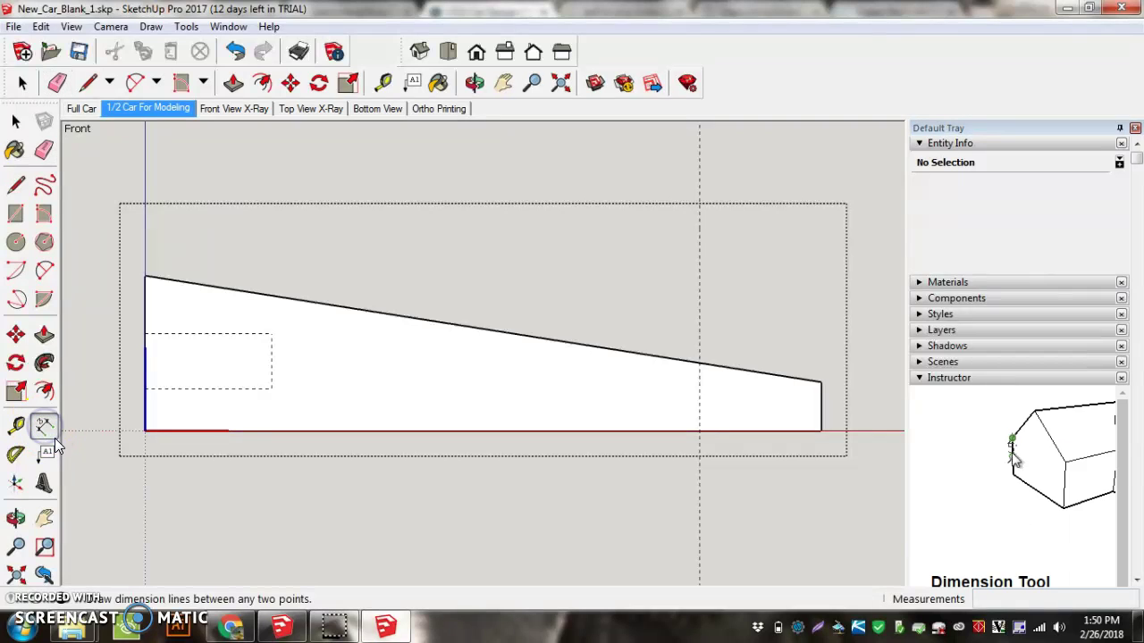
left_click(147, 431)
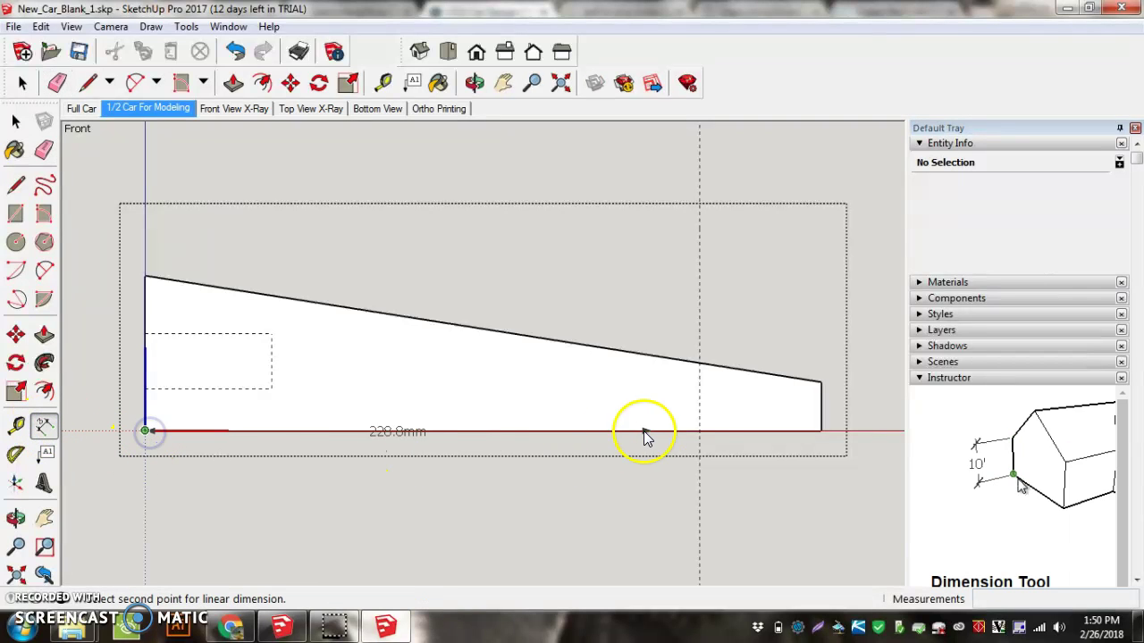
left_click(700, 432)
left_click(625, 495)
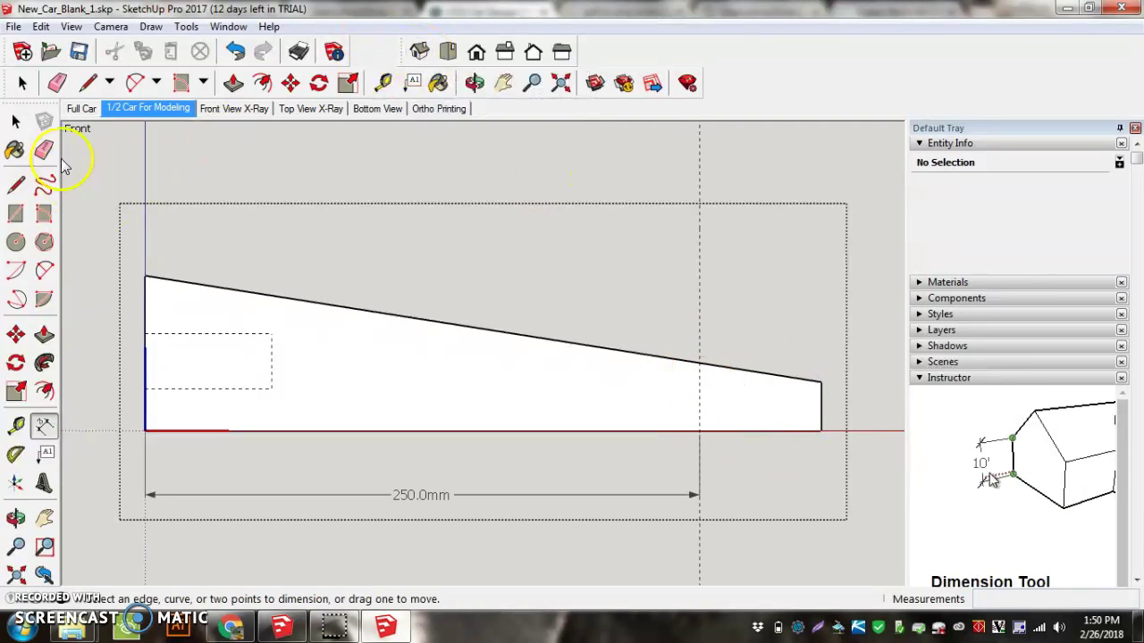
In Iso view, draw a line along the guide to split the body's side face.
left_click(413, 54)
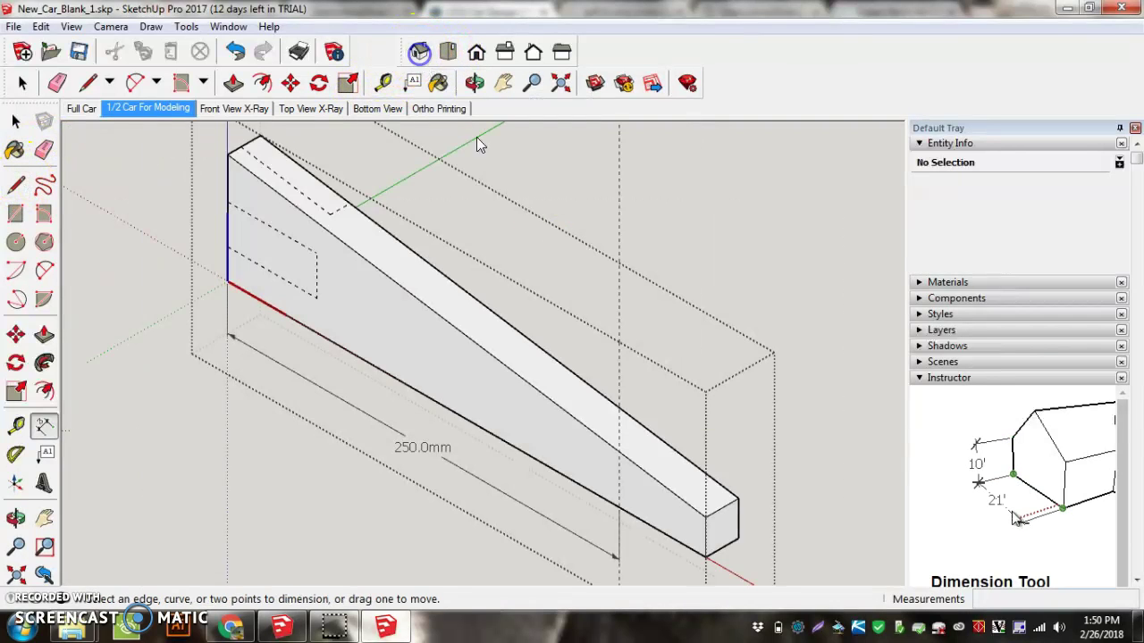
scroll(637, 482, "up", 3)
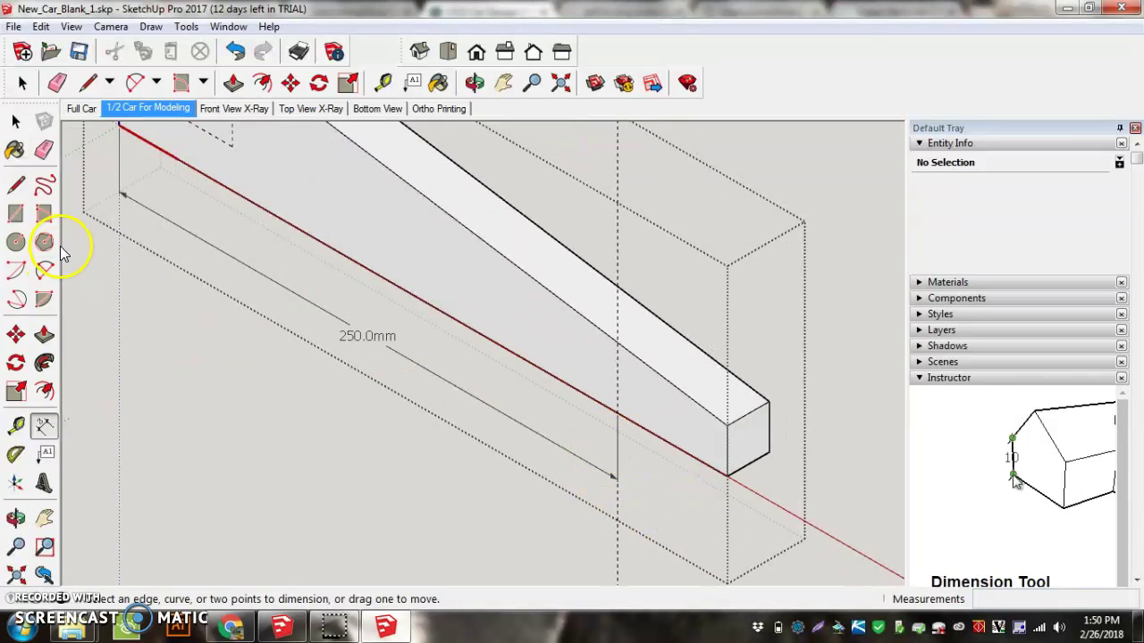
left_click(44, 334)
left_click(597, 368)
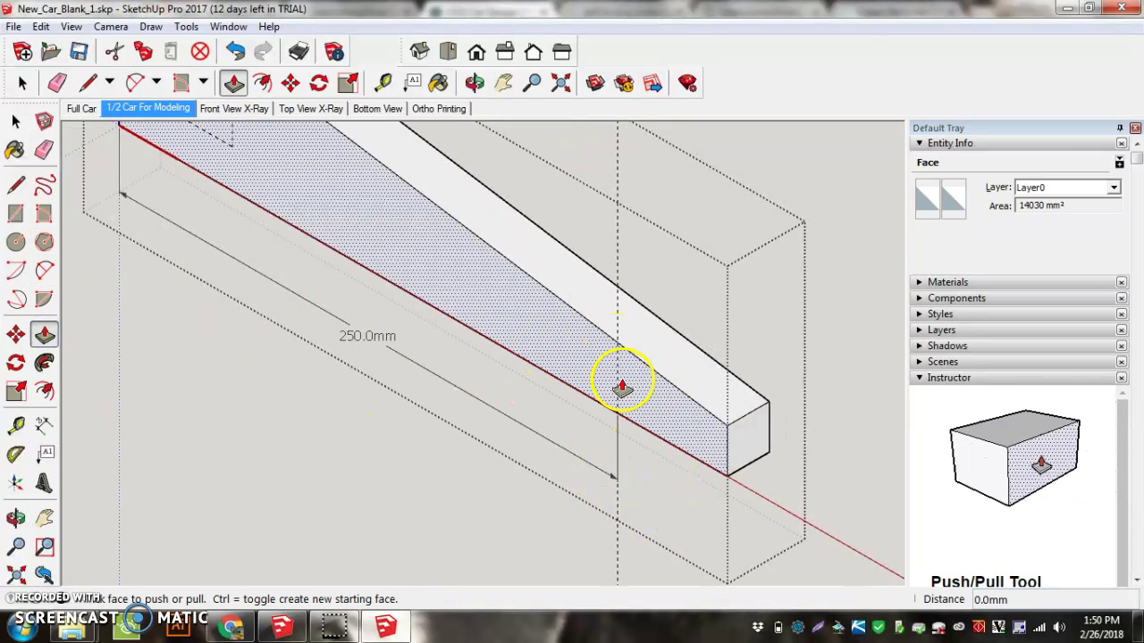
left_click(15, 183)
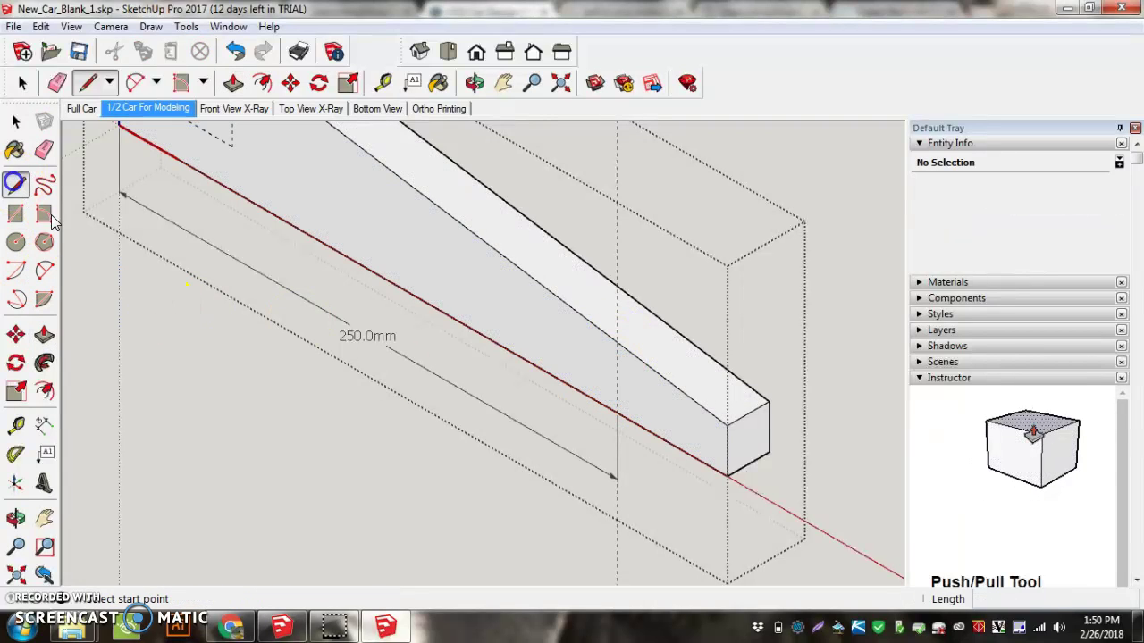
left_click(617, 343)
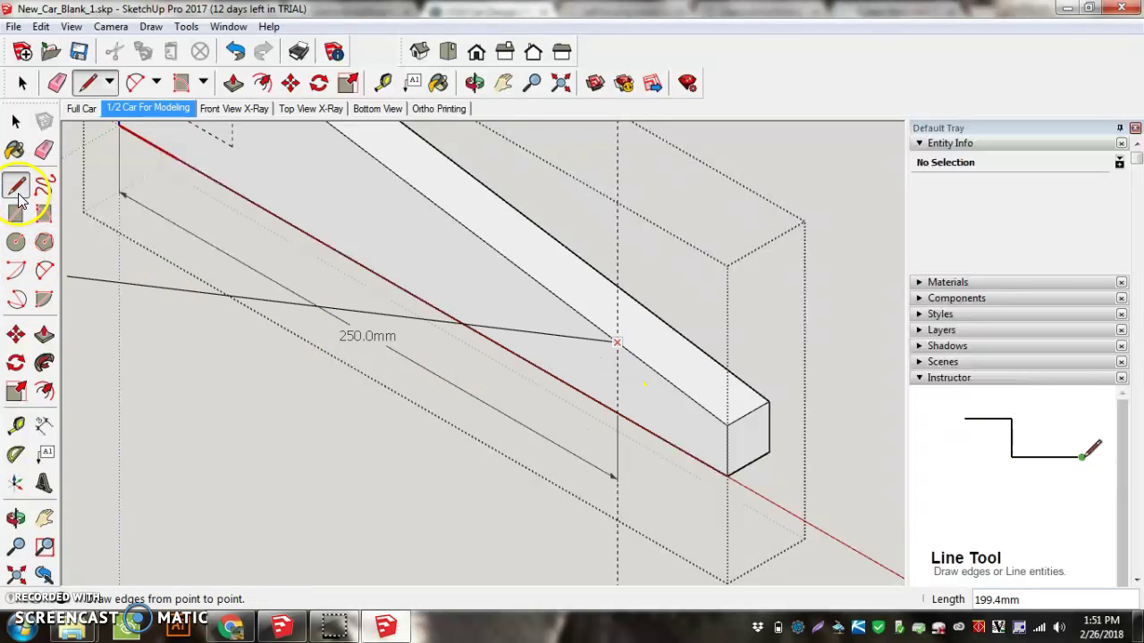
left_click(617, 411)
Push/Pull the tail section beyond the guide away by 21mm, leaving a 250mm body.
left_click(50, 333)
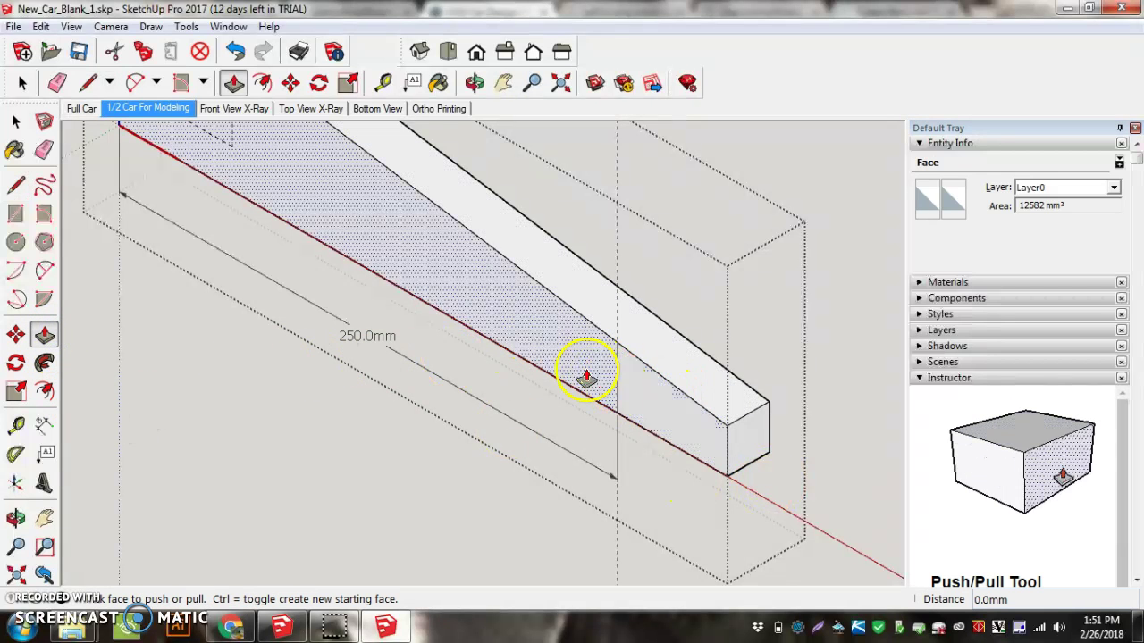
left_click(667, 428)
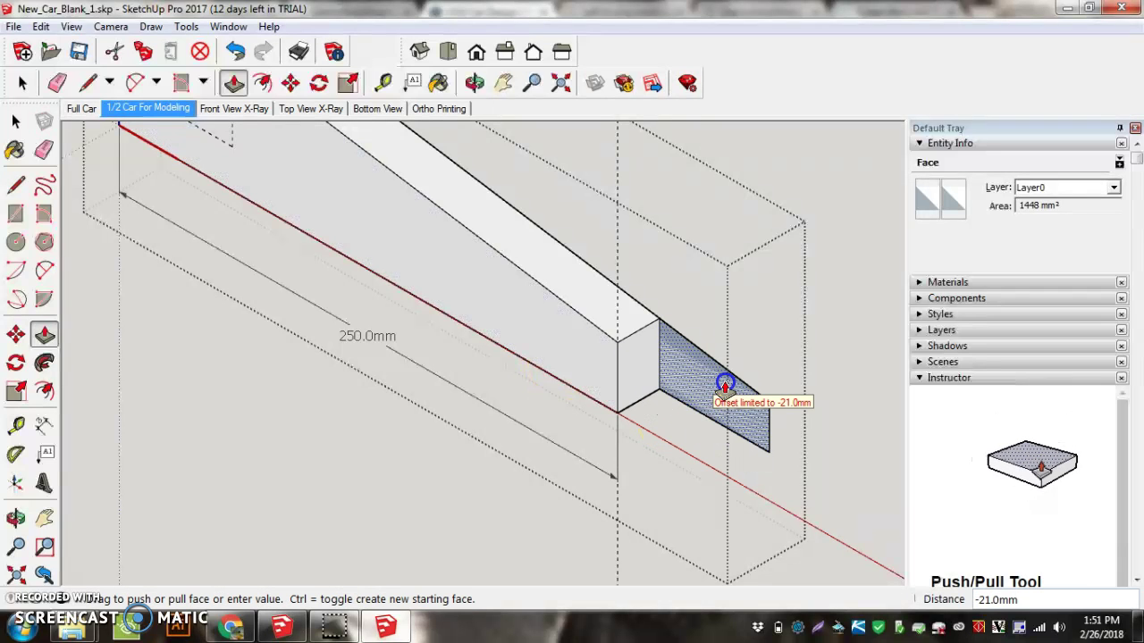
left_click(725, 386)
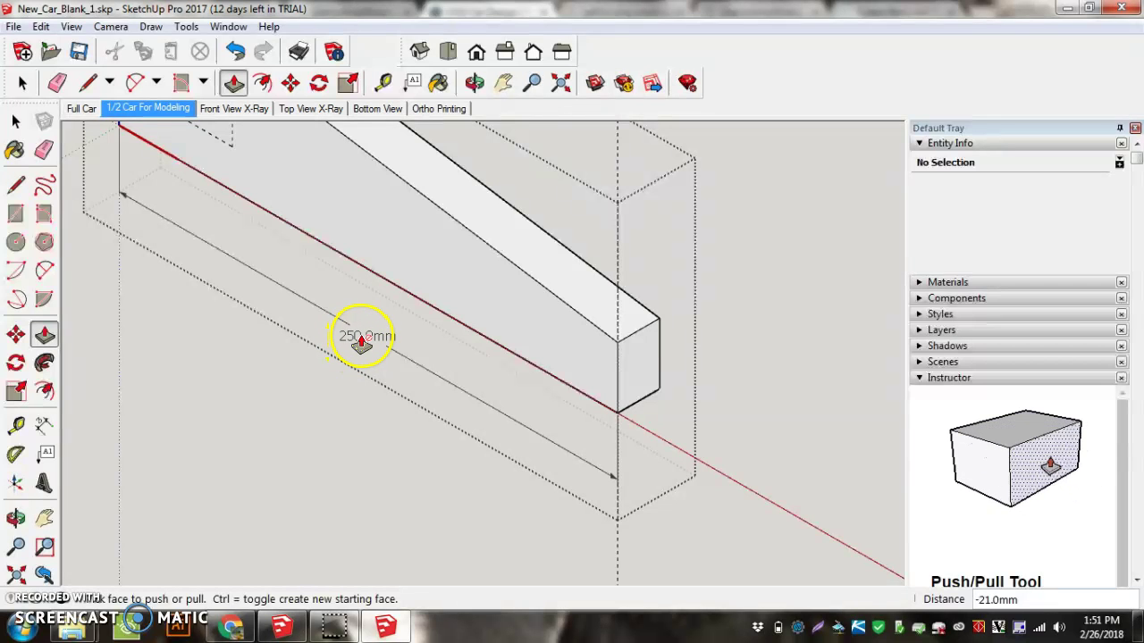
middle_click_drag(394, 362, 390, 401)
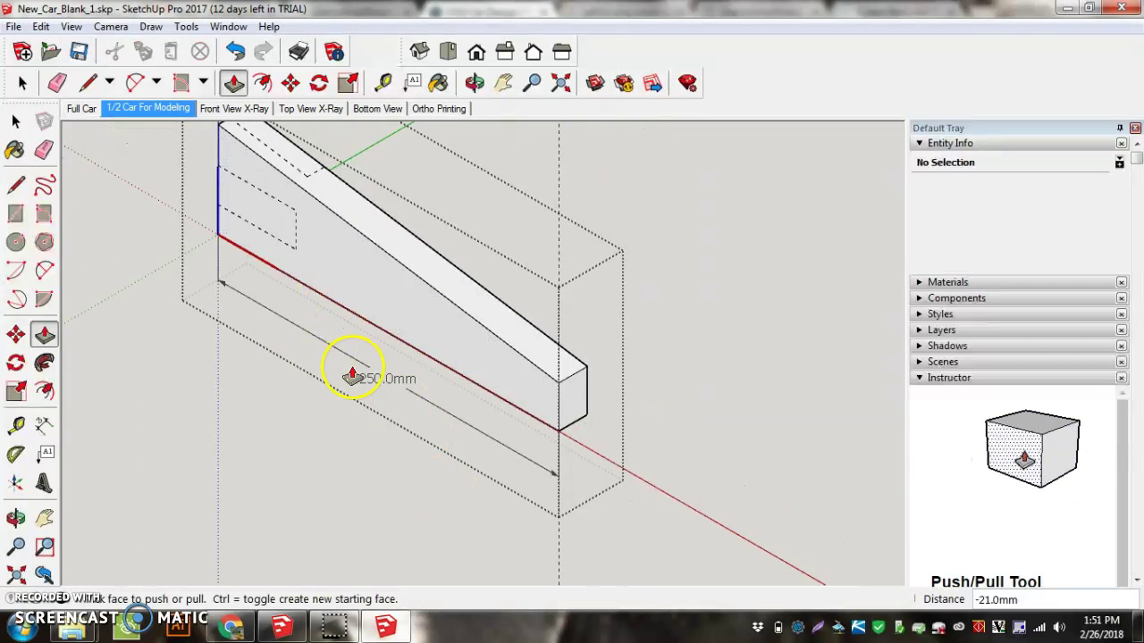
From the Full Car scene, Save As a name-based .skp file in Desktop > Design and Modeling.
left_click(78, 108)
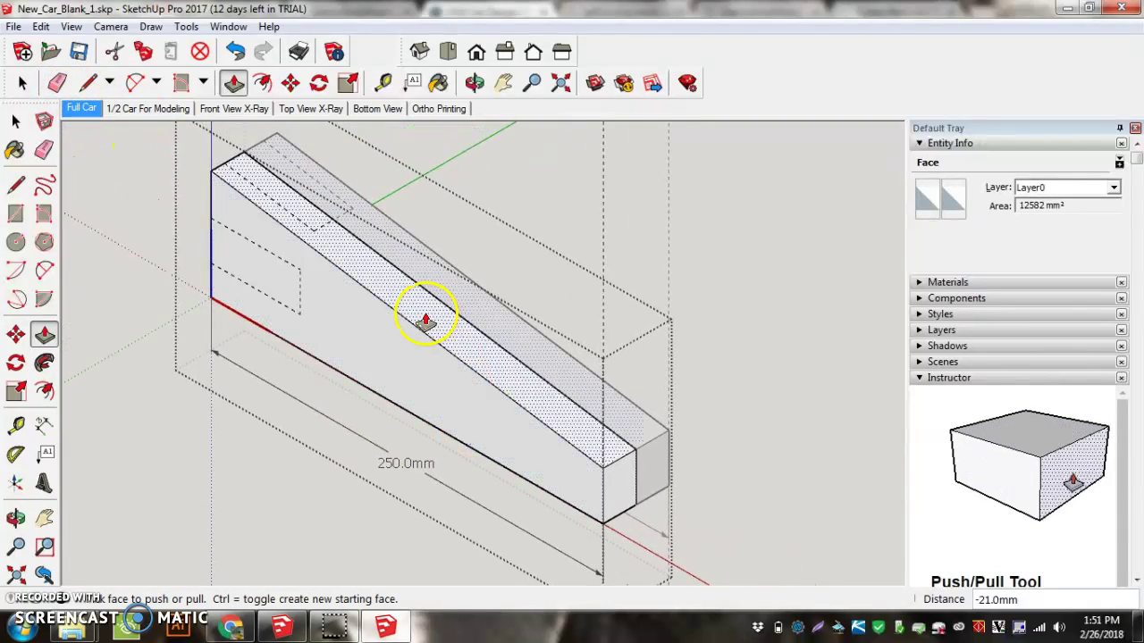
left_click(15, 121)
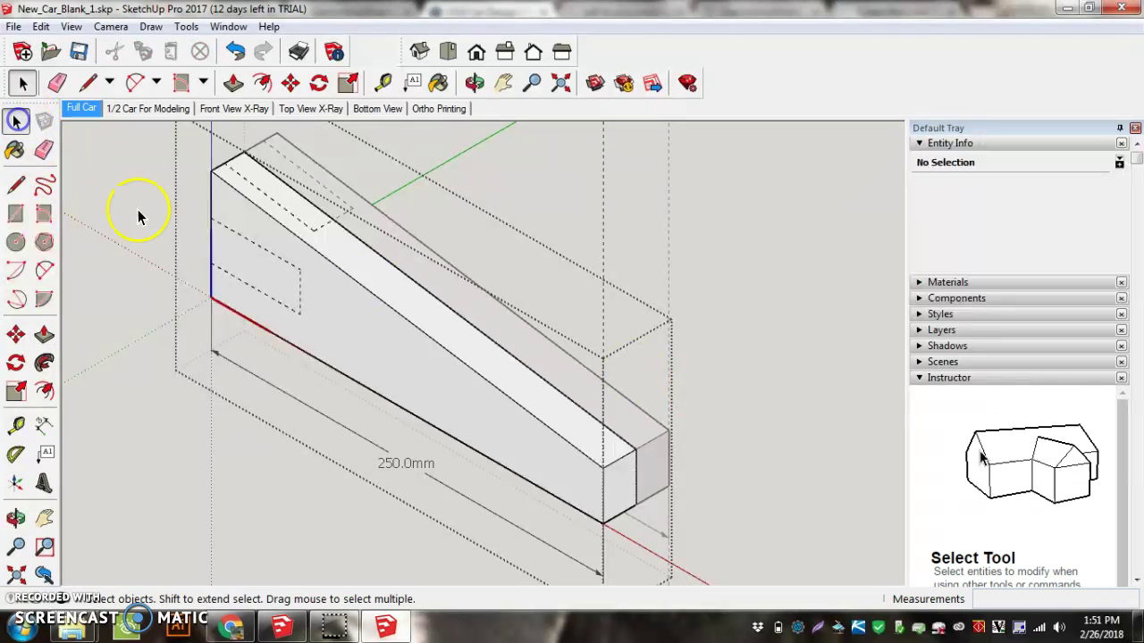
left_click(14, 26)
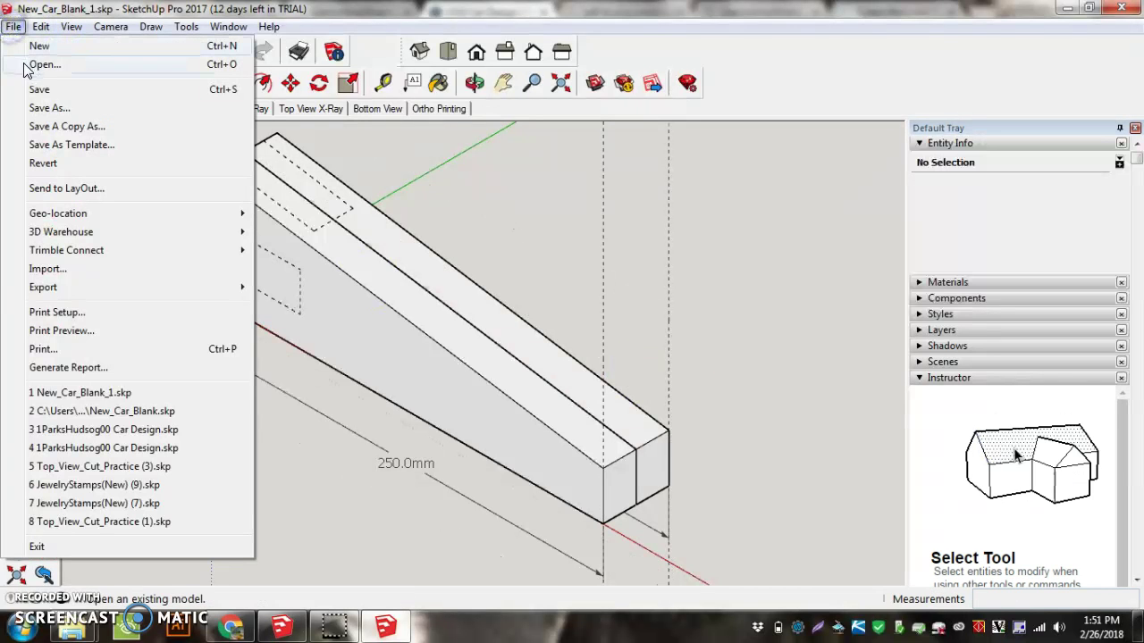
left_click(39, 110)
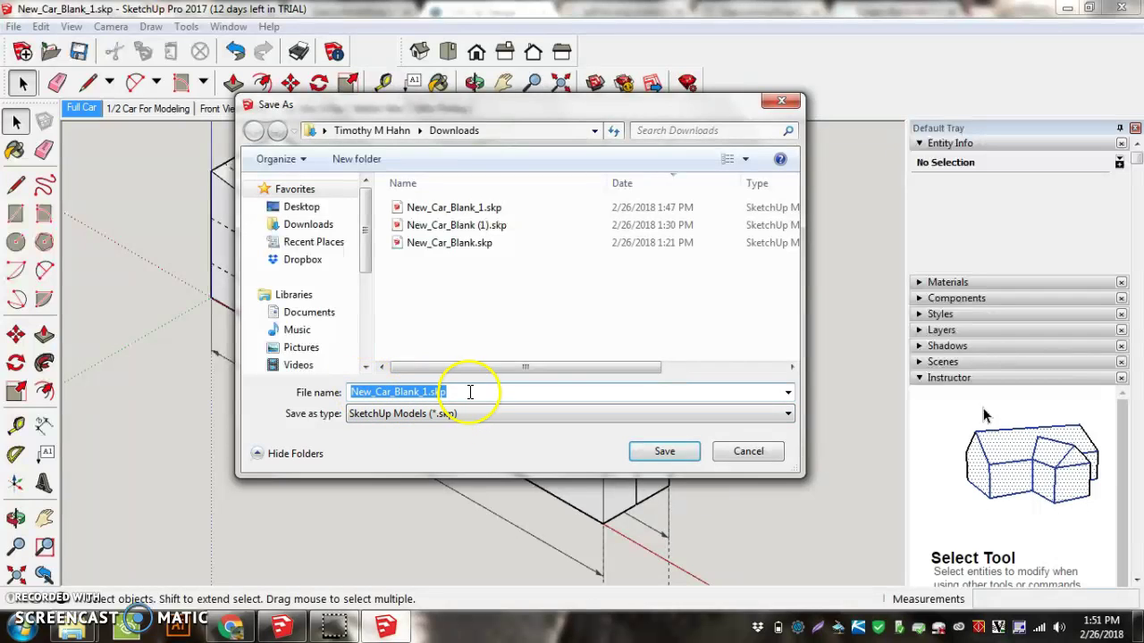
type("1Hah")
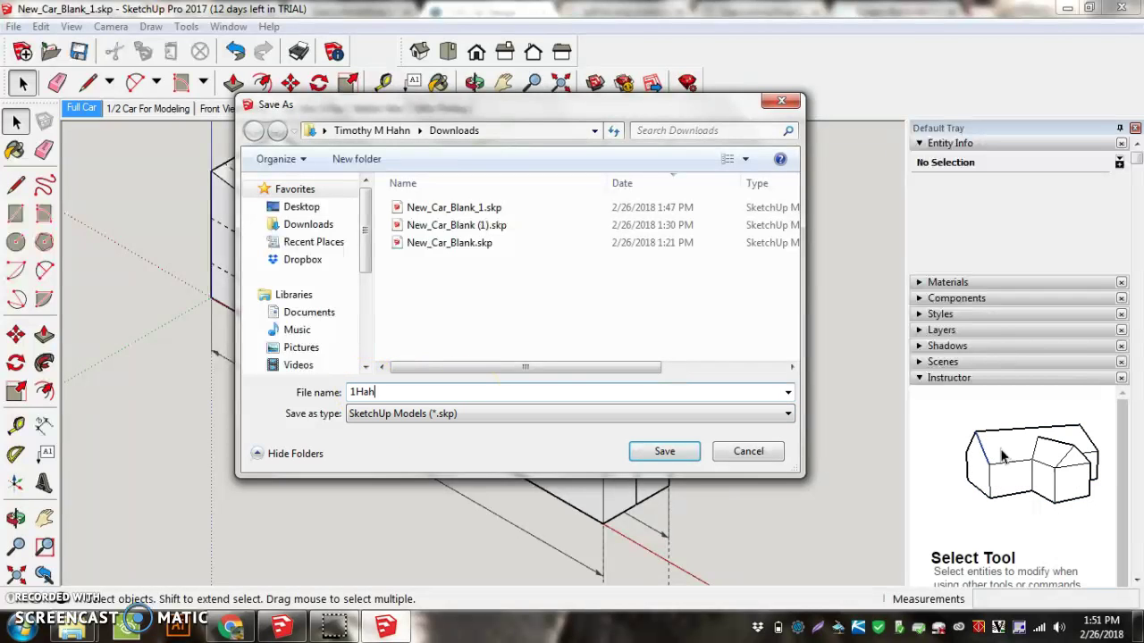
type("nTimo")
type("tMo")
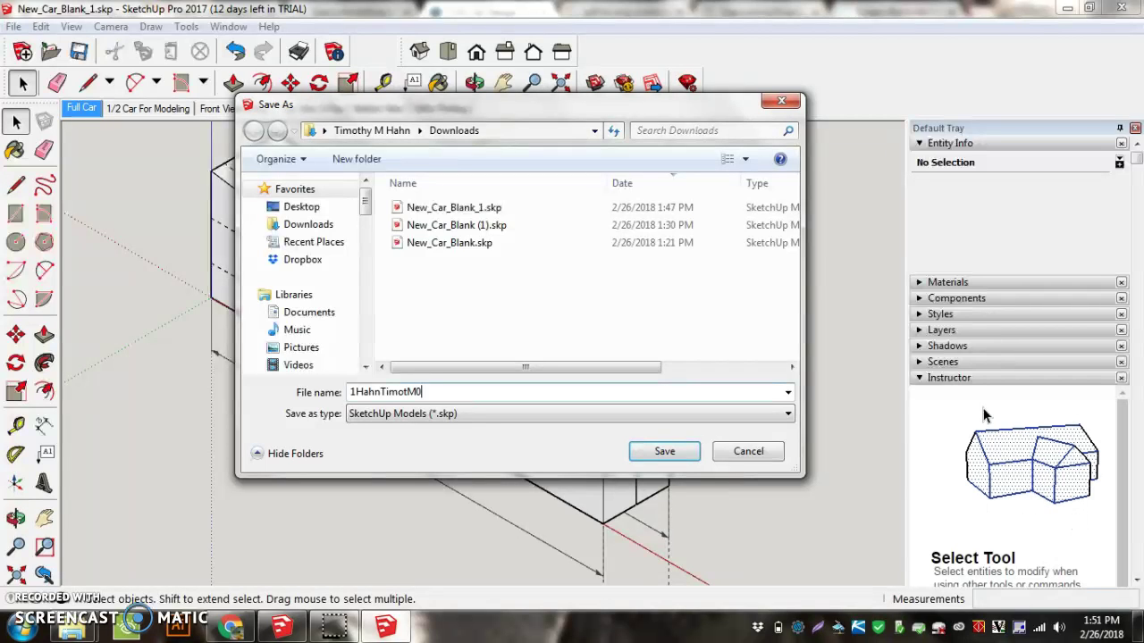
type("Car")
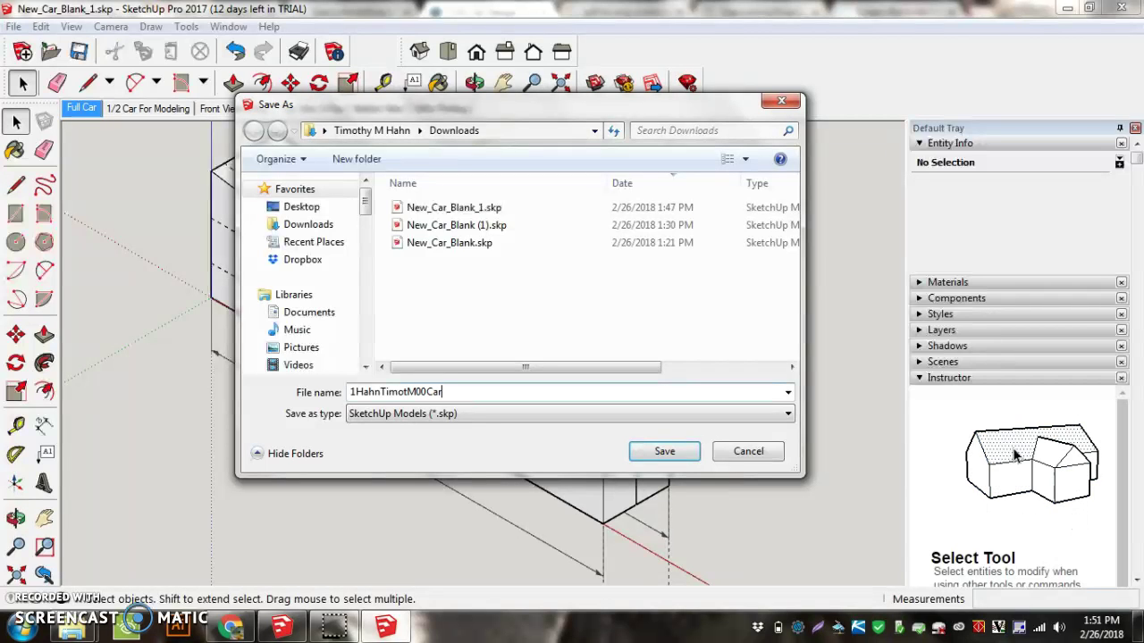
type("Design")
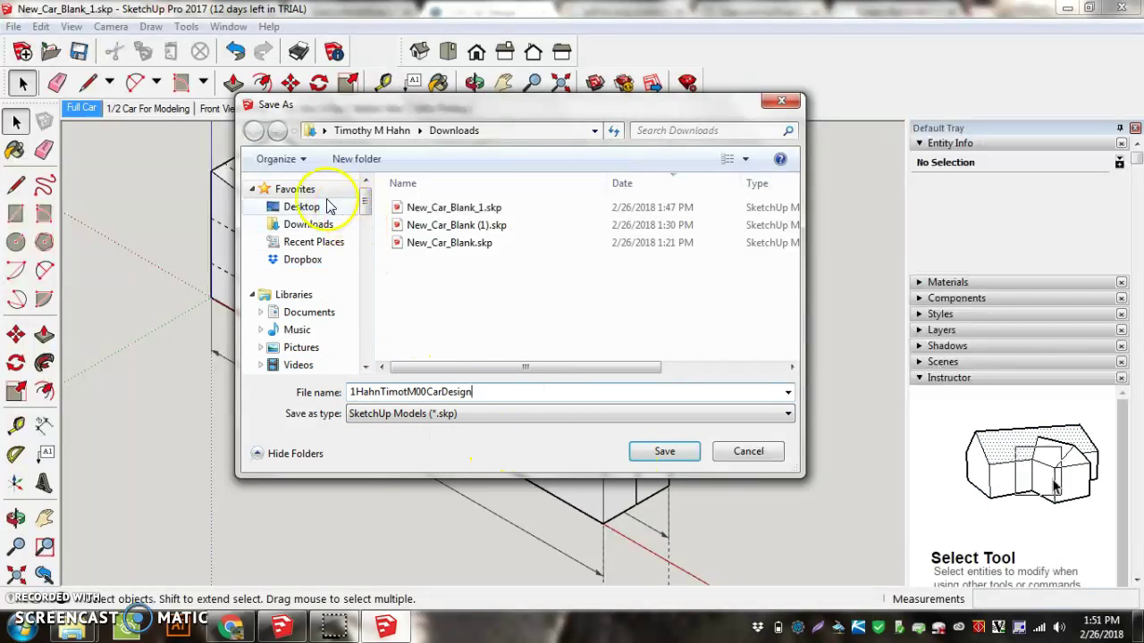
left_click_drag(364, 205, 364, 249)
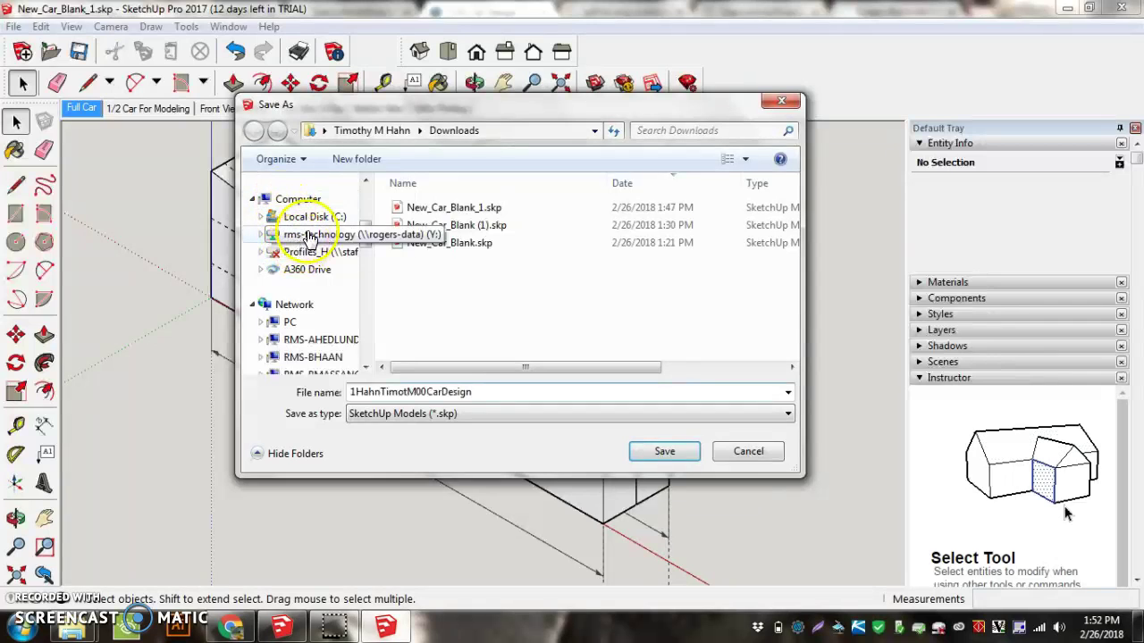
left_click_drag(364, 249, 361, 203)
left_click(297, 207)
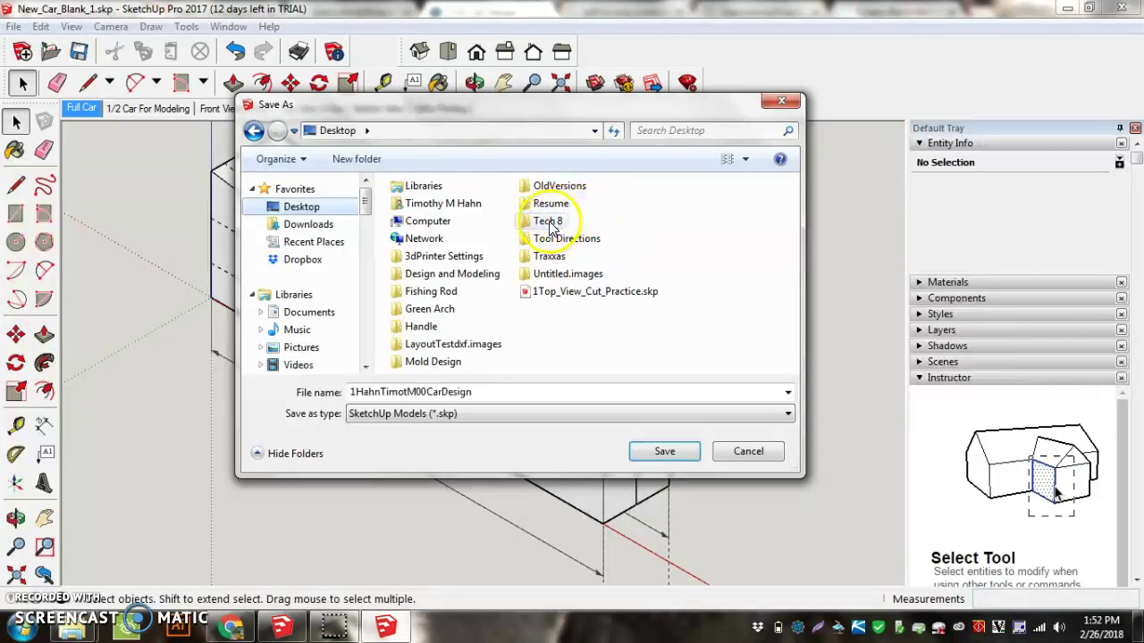
double_click(467, 274)
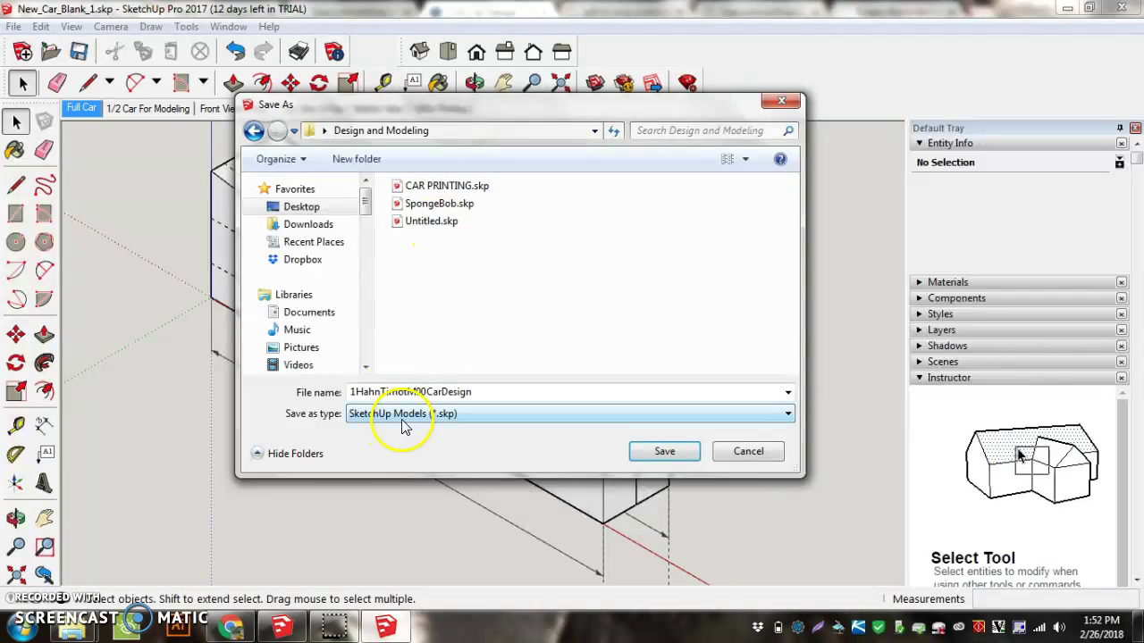
left_click(665, 452)
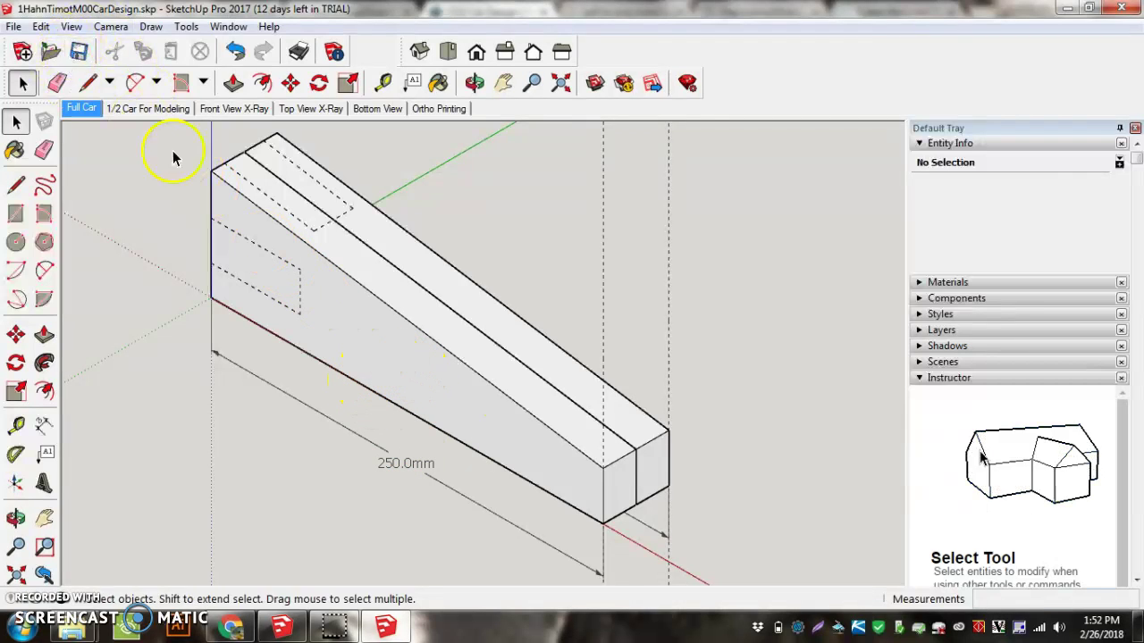
In the 1/2 Car For Modeling scene, edit the Model Half component in Front view.
left_click(148, 108)
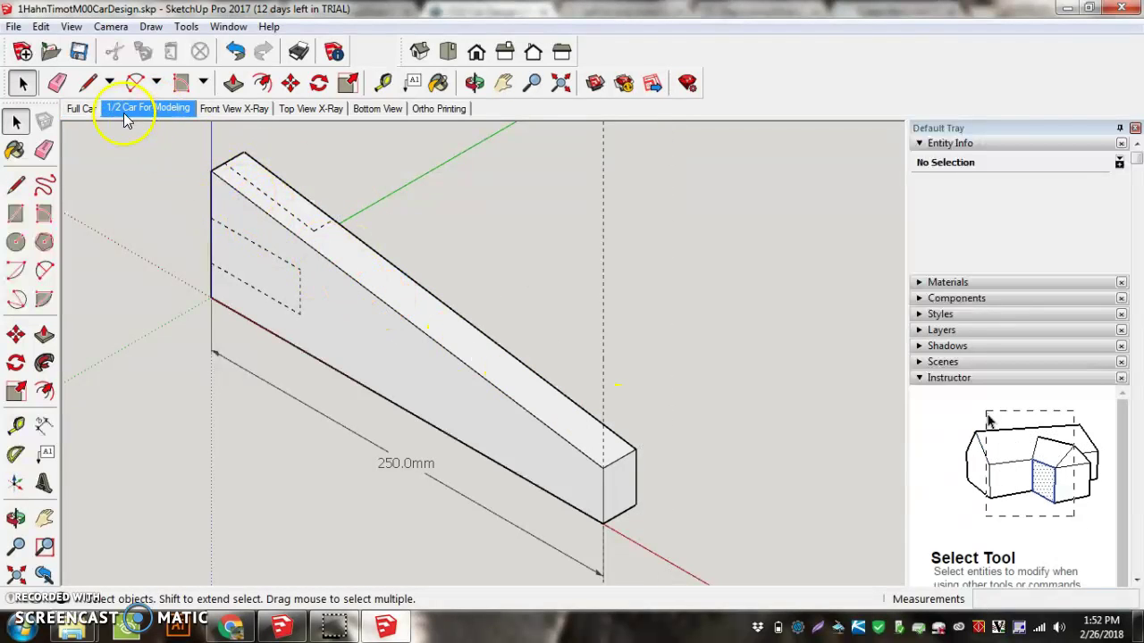
right_click(388, 322)
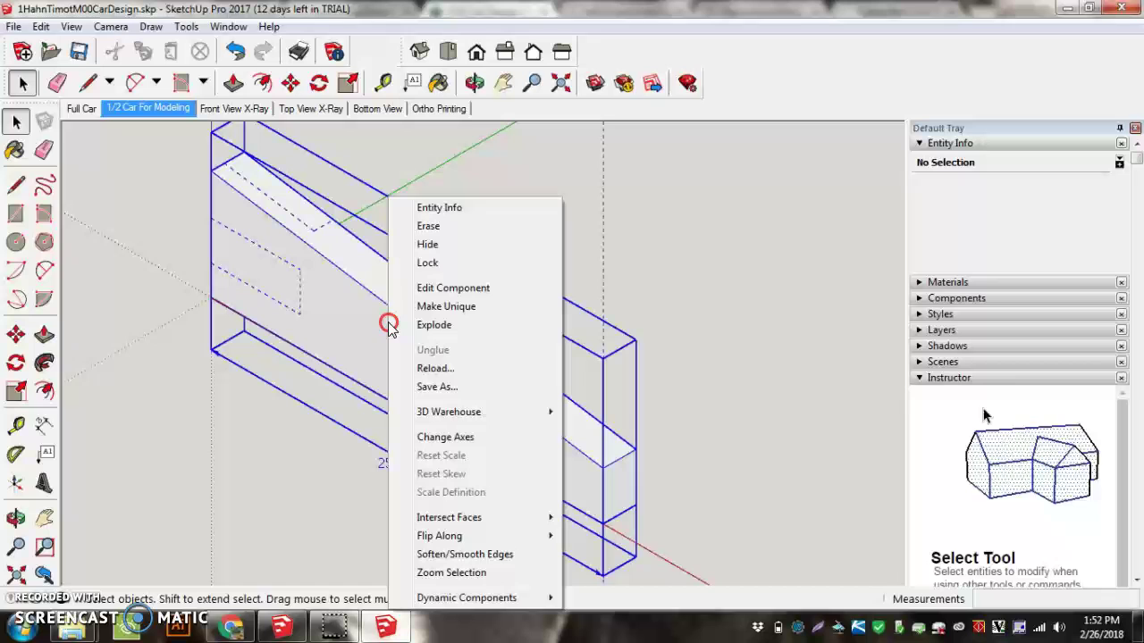
left_click(426, 290)
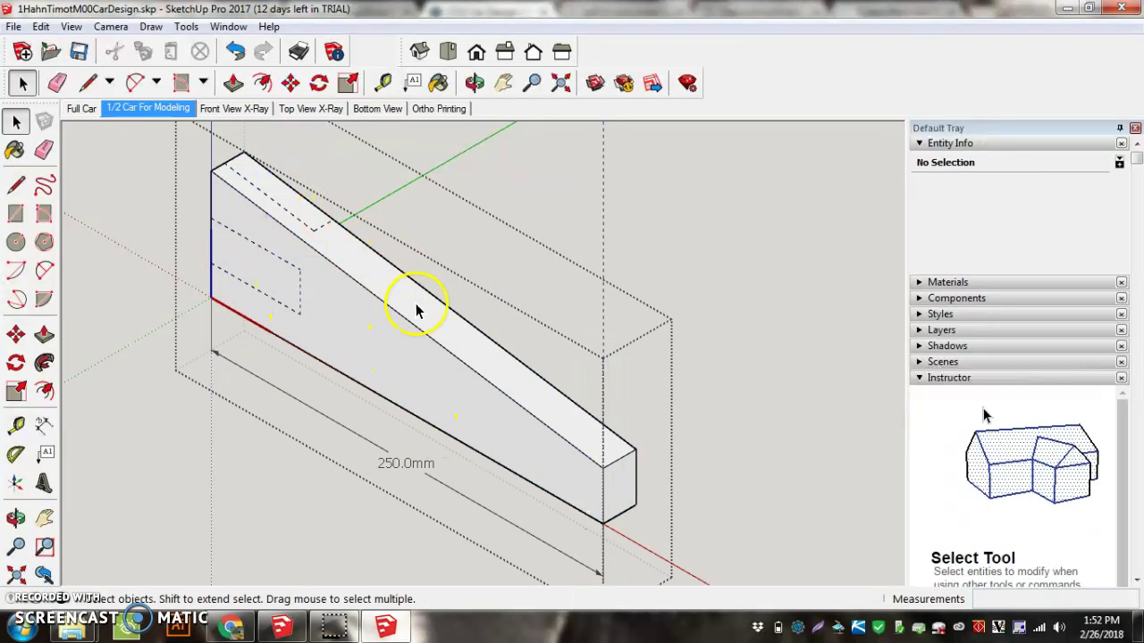
left_click(476, 51)
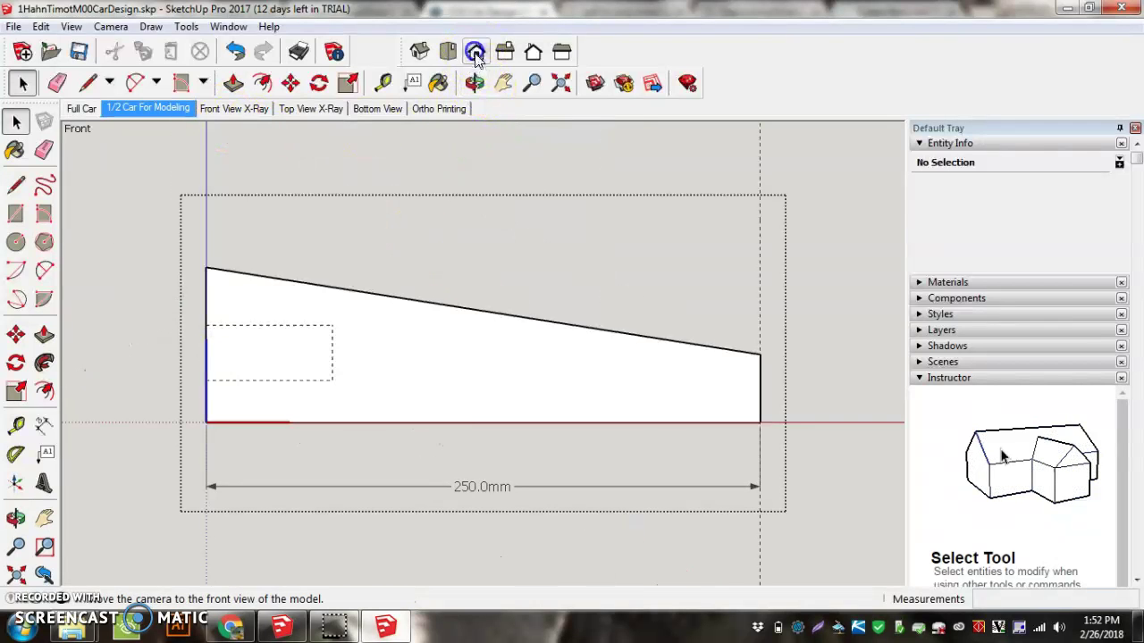
Place a horizontal guide just above the bottom edge and a vertical guide near the front.
left_click(19, 429)
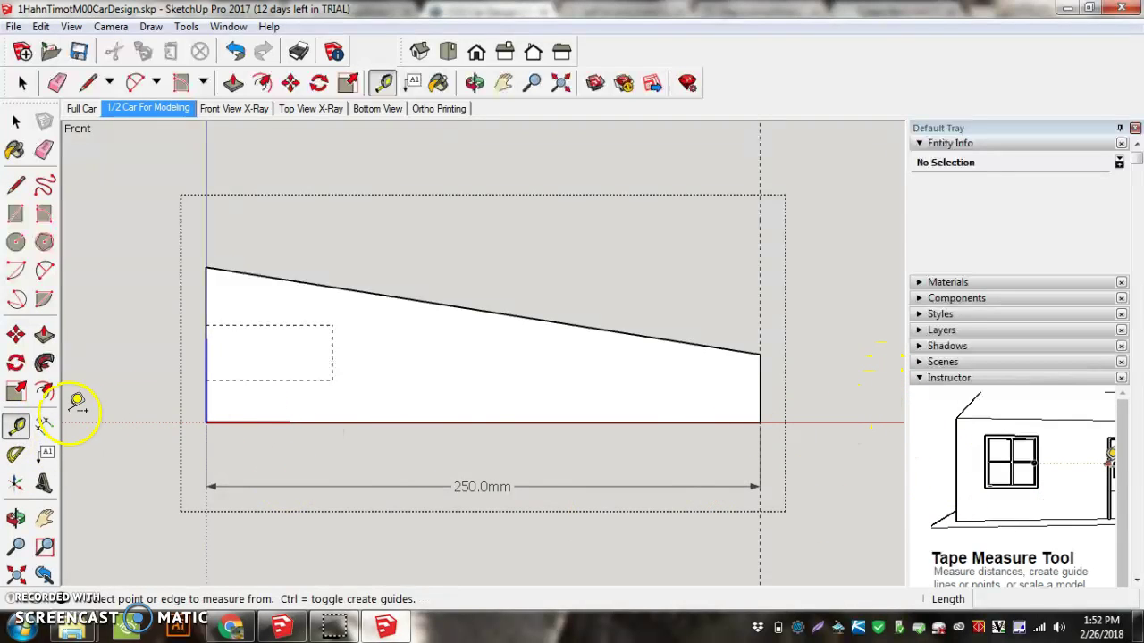
left_click(850, 422)
left_click(850, 390)
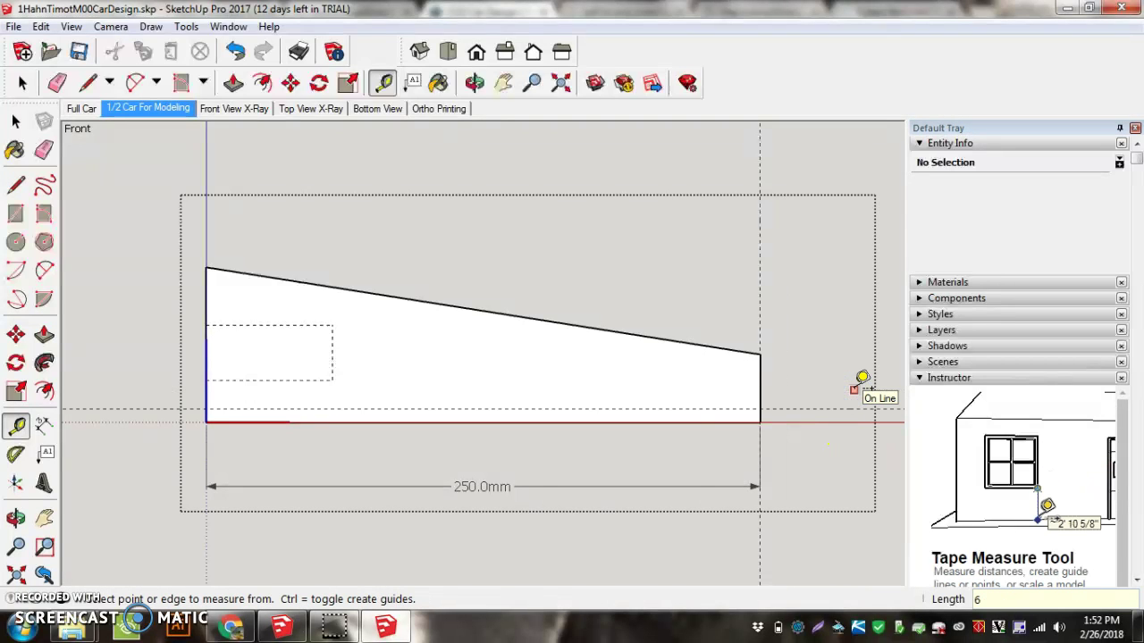
left_click(697, 403)
left_click(207, 241)
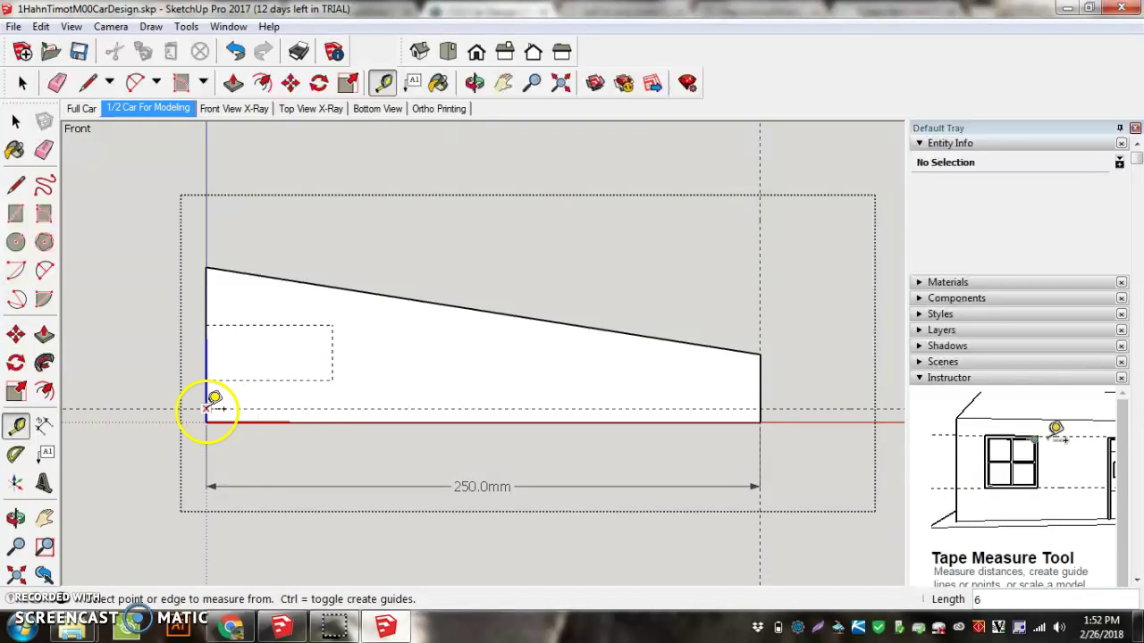
left_click(207, 236)
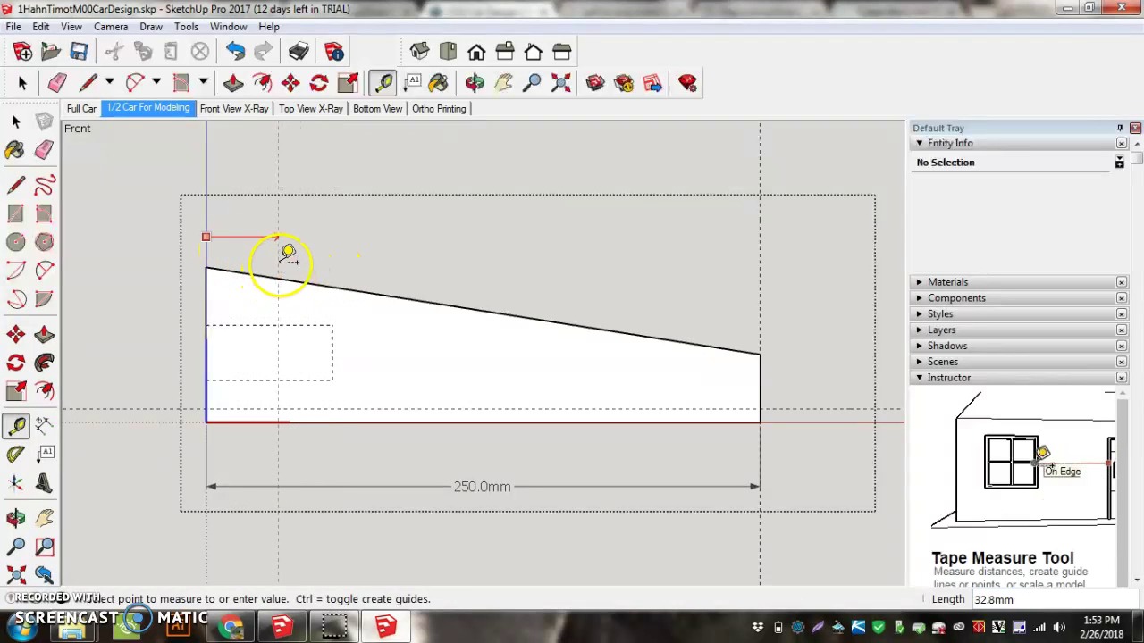
left_click(280, 261)
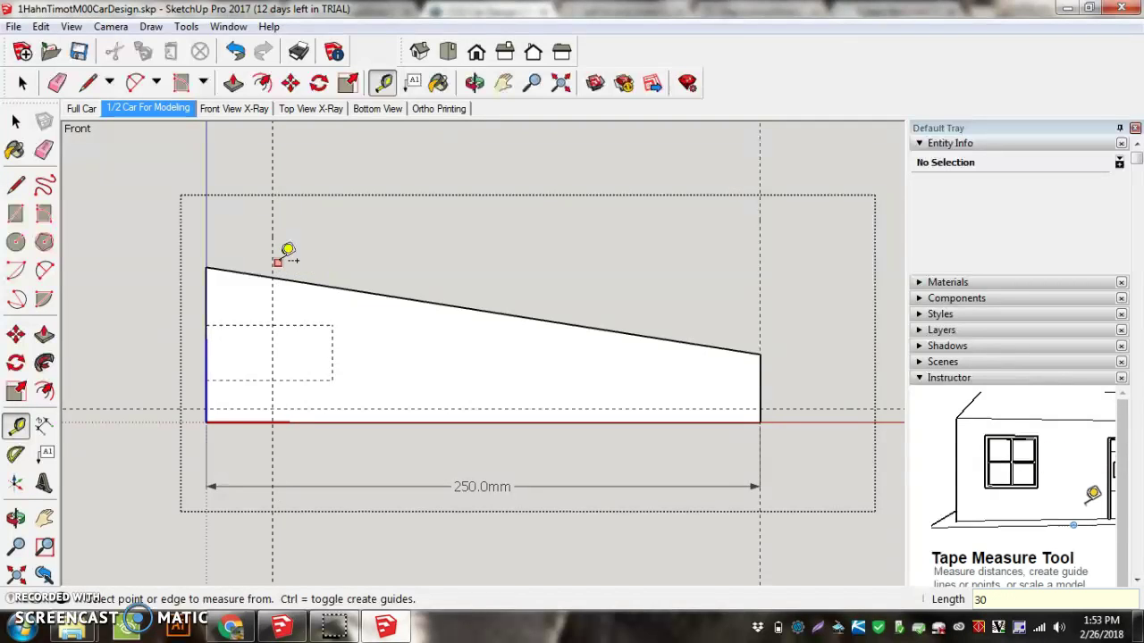
Add a vertical guide 15mm in from the rear end, plus another guide off the rear edge.
left_click(759, 305)
left_click(722, 304)
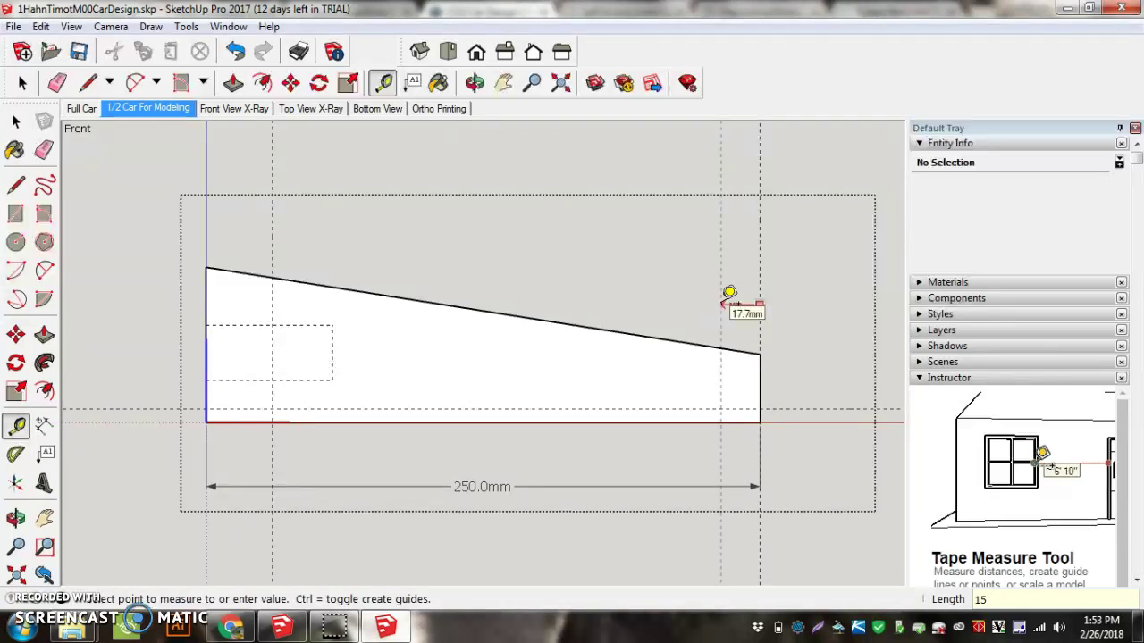
type("15")
key("Return")
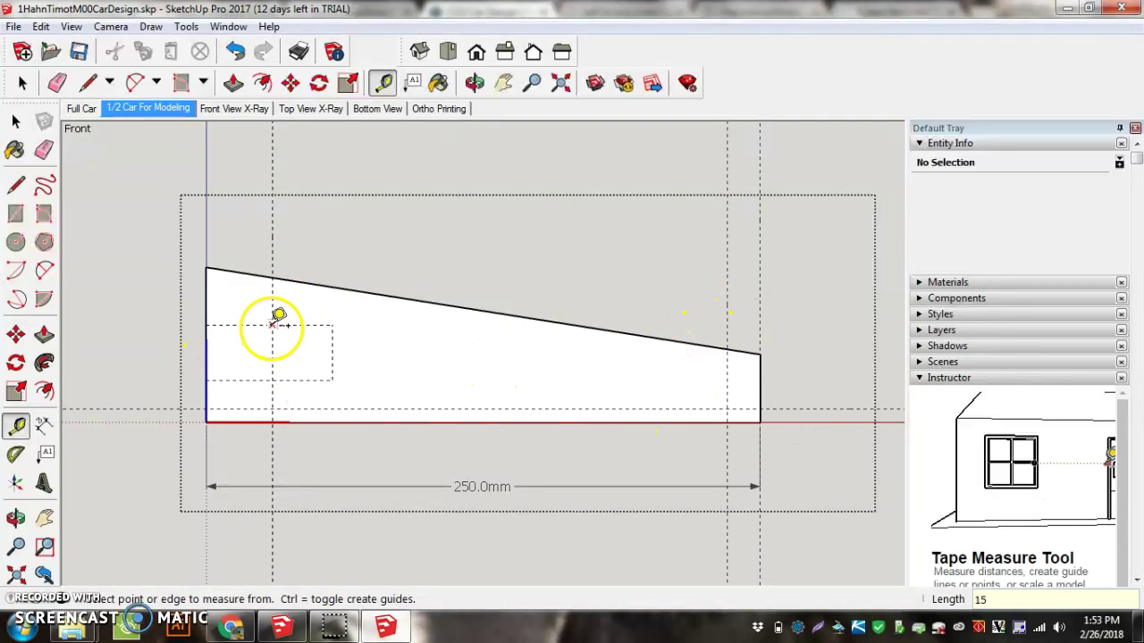
left_click(760, 247)
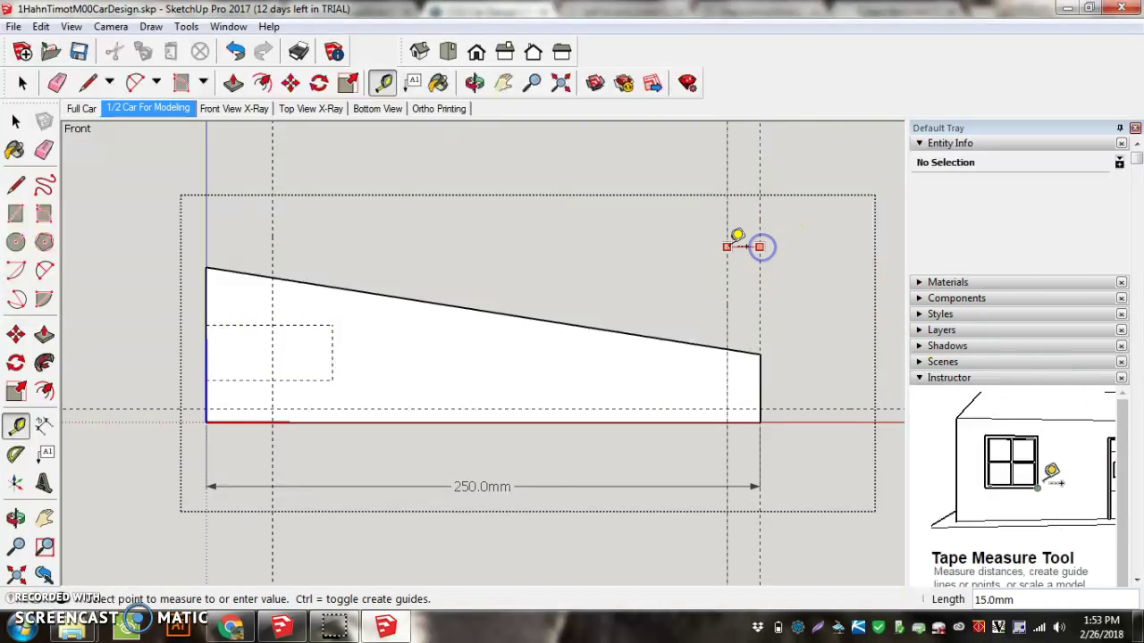
left_click(739, 246)
left_click(749, 250)
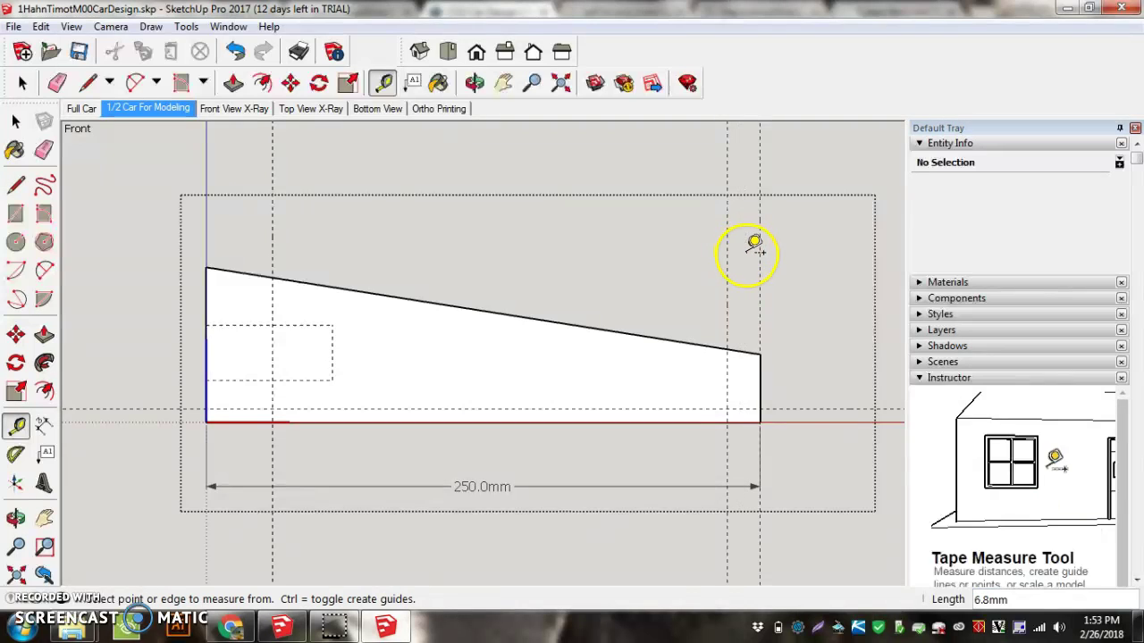
Draw circles centred on the front and rear axle guide intersections.
left_click(16, 239)
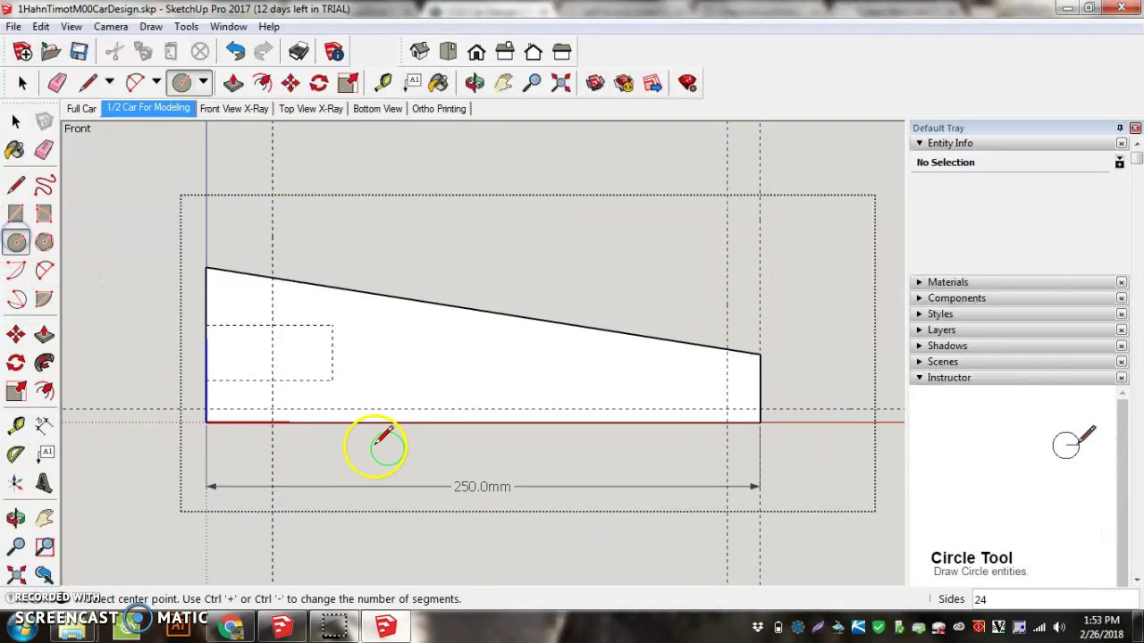
left_click(273, 408)
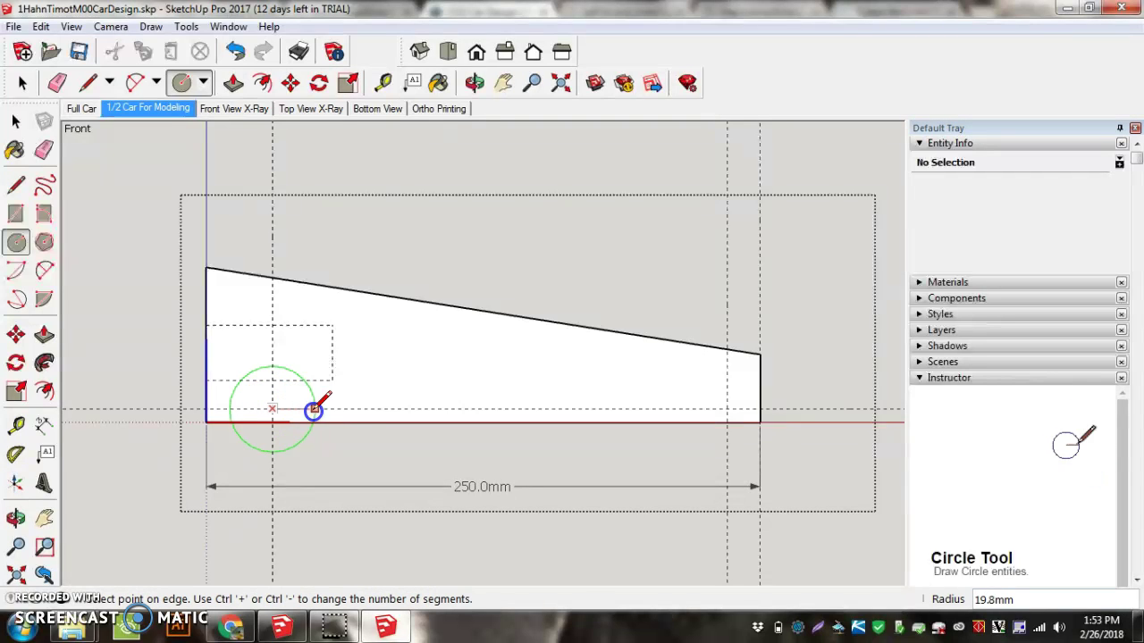
left_click(396, 409)
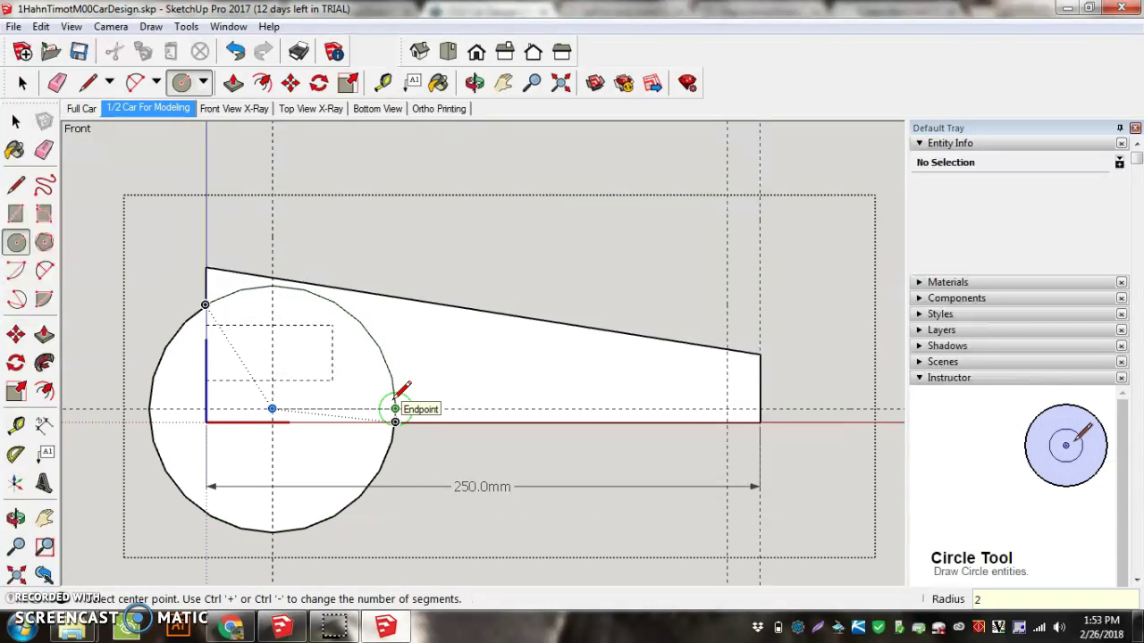
key("ctrl+z")
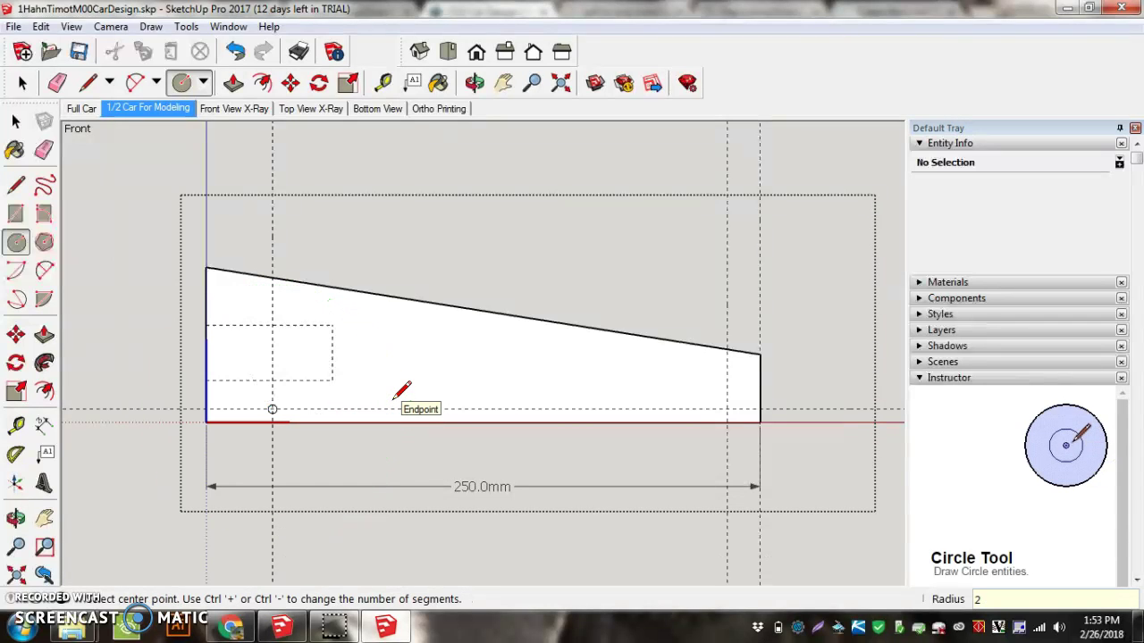
left_click(728, 409)
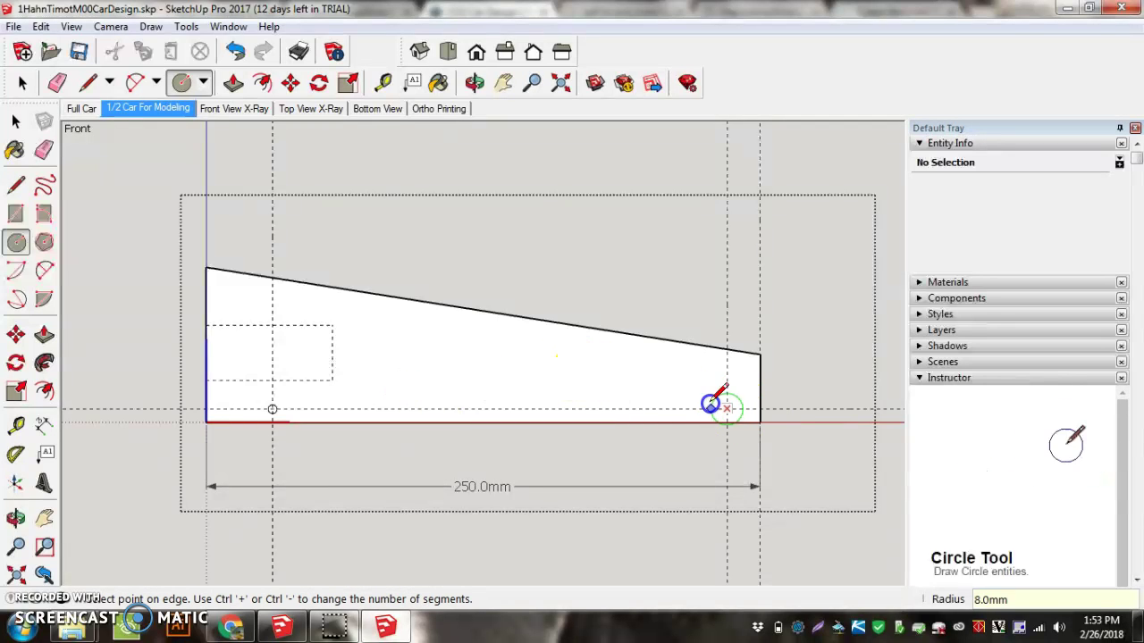
left_click(645, 409)
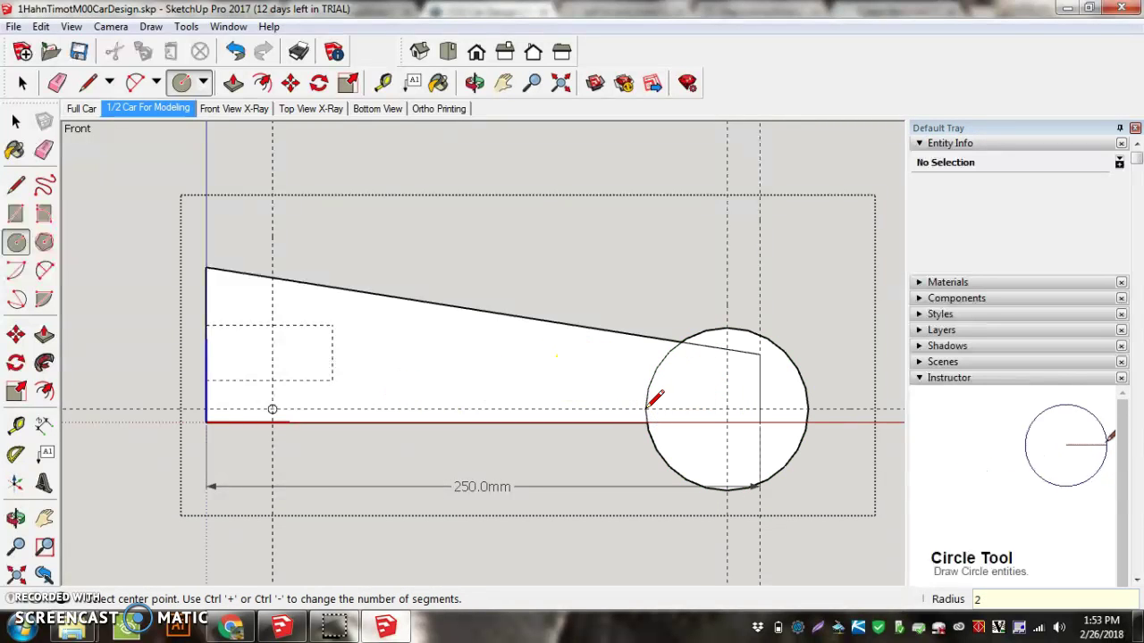
left_click(631, 409)
Undo the last circle, enter 2, and erase the 250.0mm length dimension.
key("ctrl+z")
type("2")
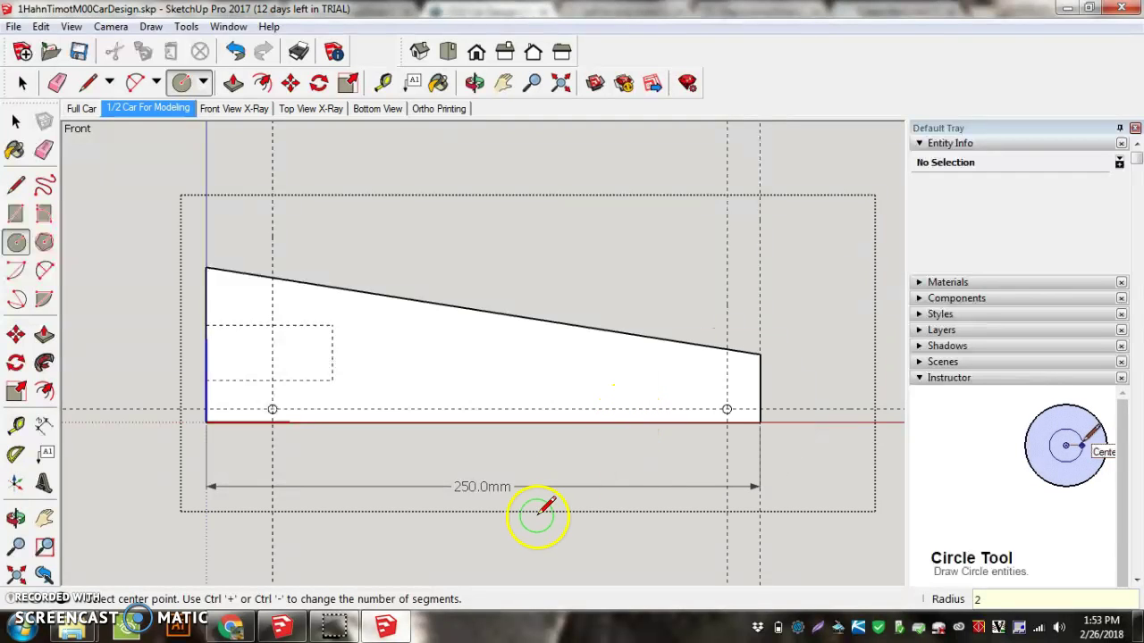
left_click(44, 149)
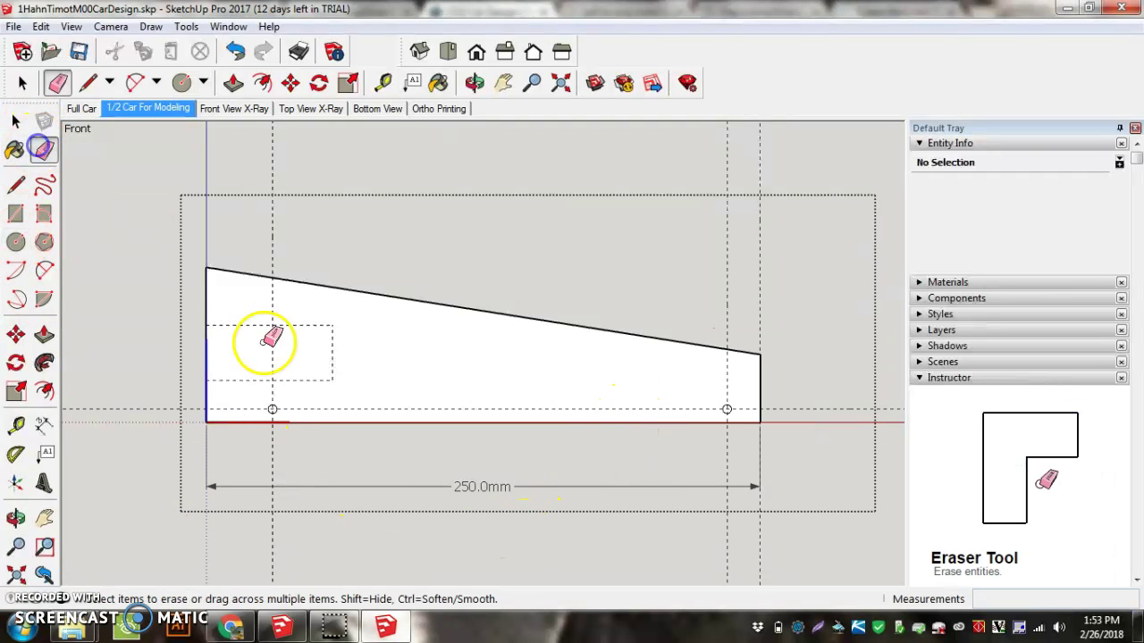
left_click(398, 485)
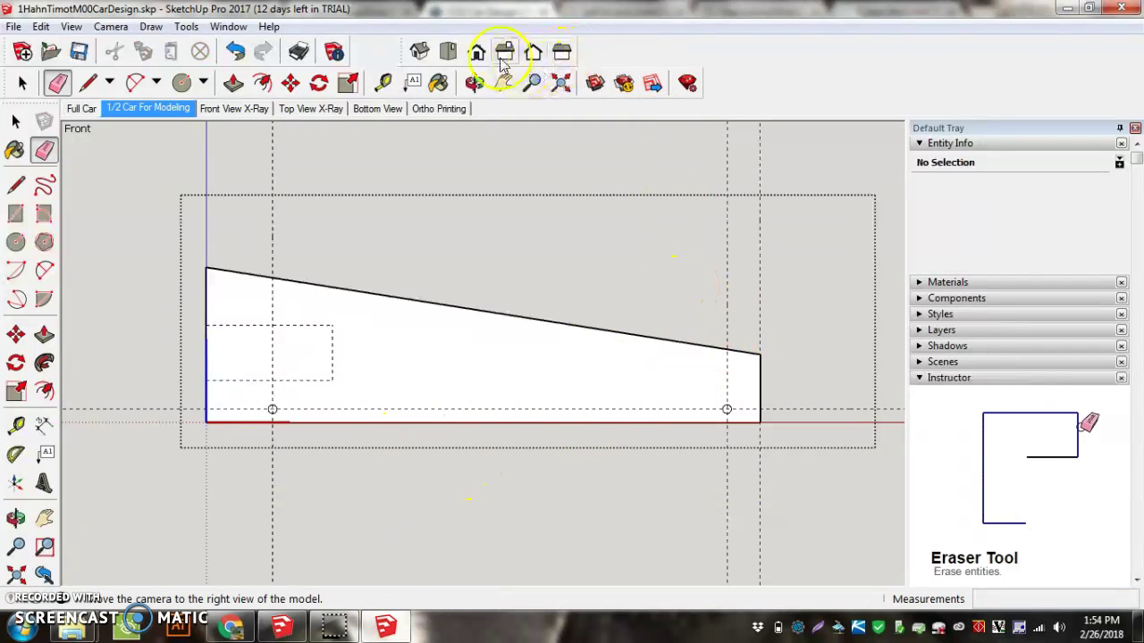
In the Iso view, push the small axle circle 21mm into the body.
left_click(426, 59)
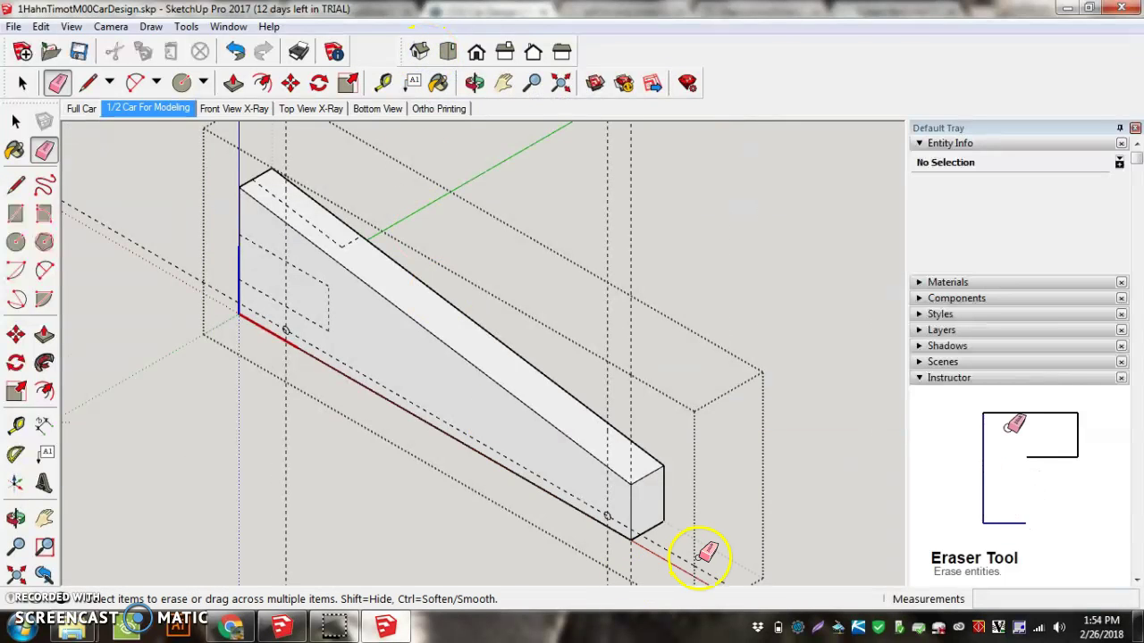
scroll(692, 541, "up", 2)
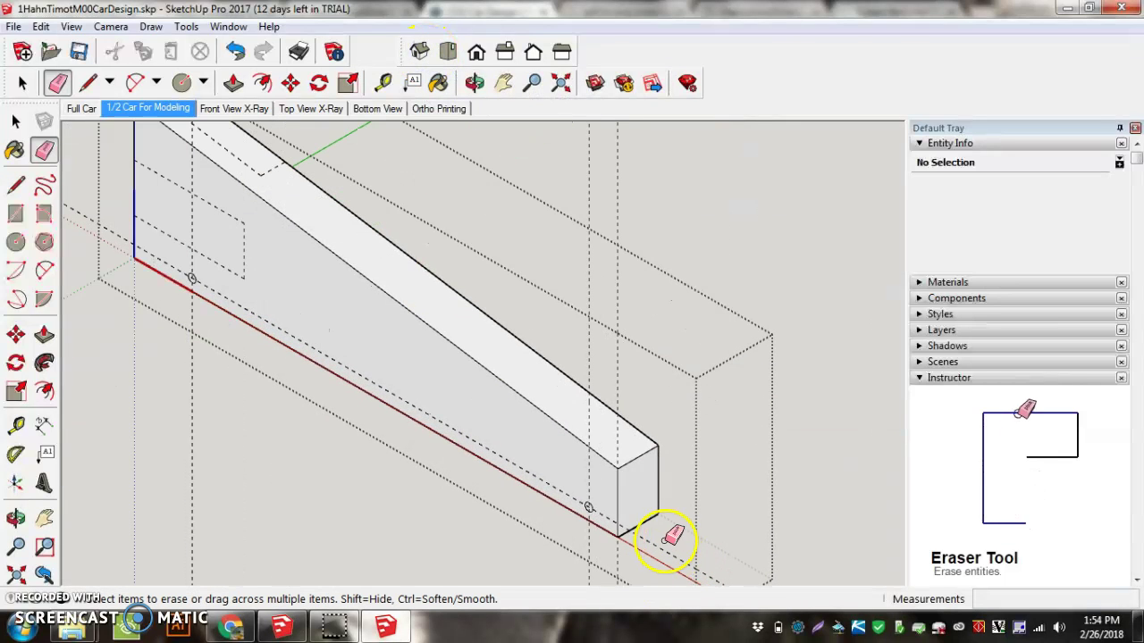
left_click(43, 334)
scroll(409, 378, "up", 2)
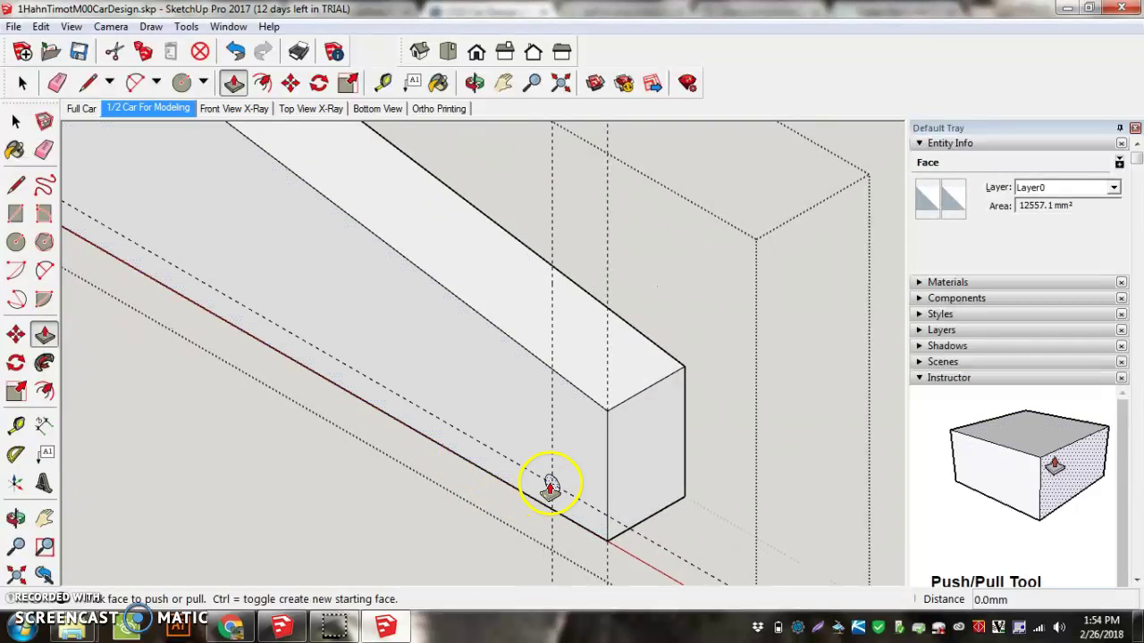
left_click(551, 487)
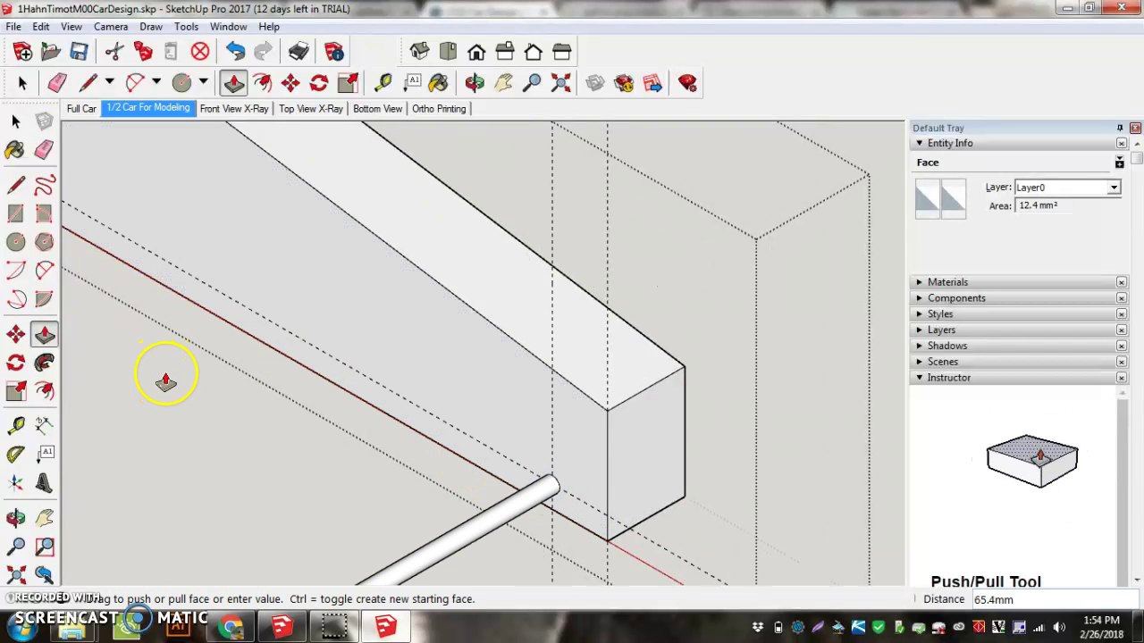
key("Escape")
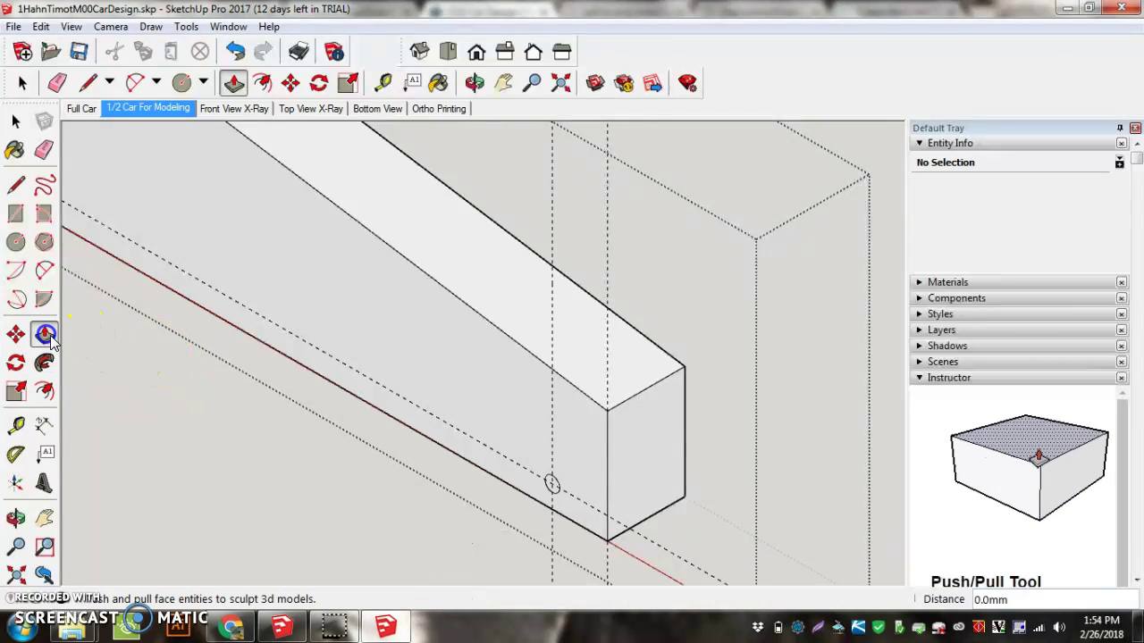
left_click(552, 489)
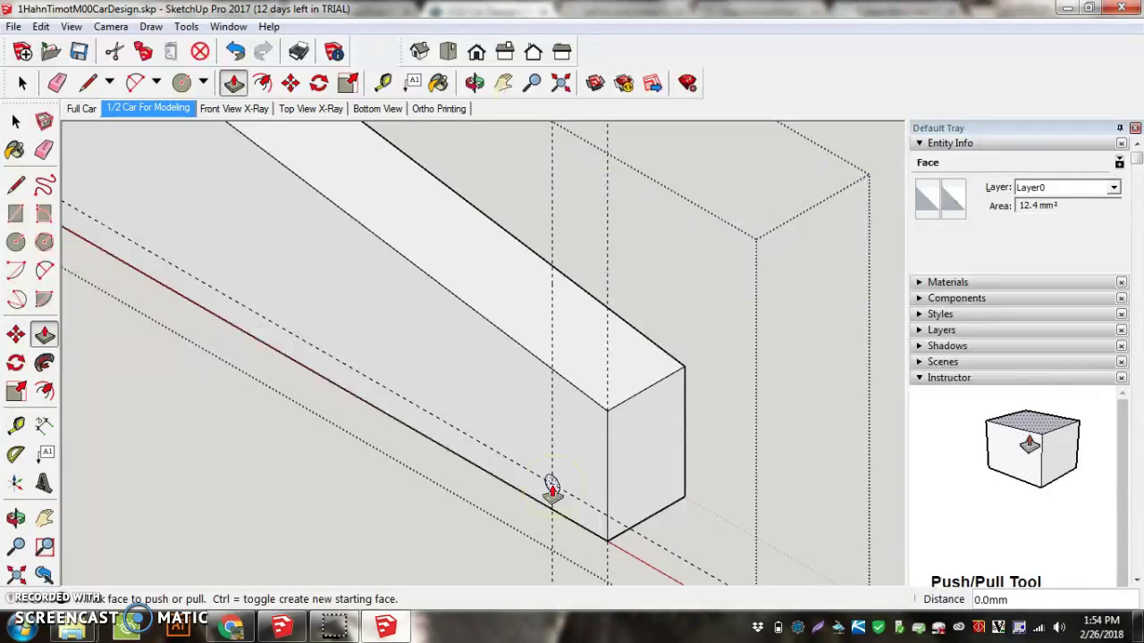
left_click_drag(552, 490, 704, 467)
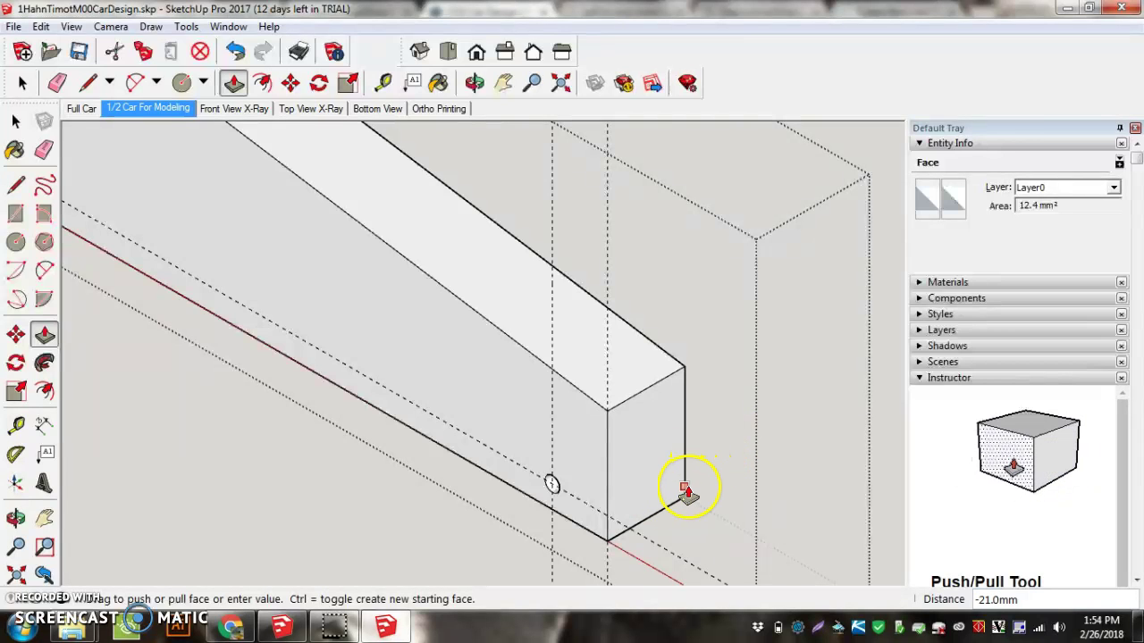
left_click_drag(684, 503, 590, 509)
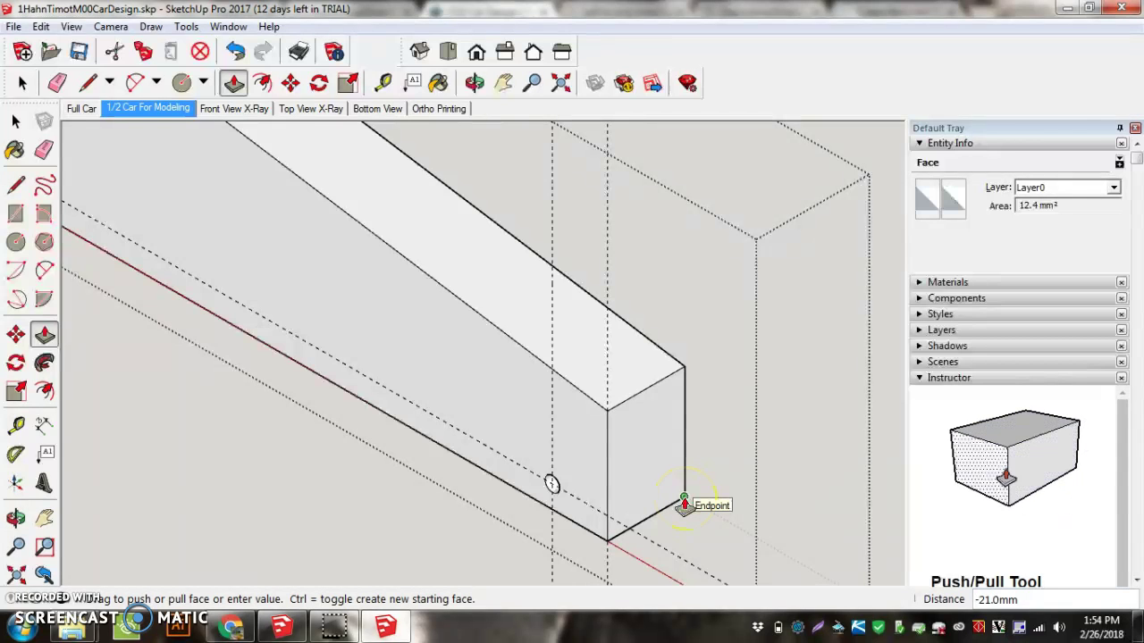
left_click(685, 503)
Select and start pushing the body's large side face, orbiting to view it.
scroll(715, 509, "down", 5)
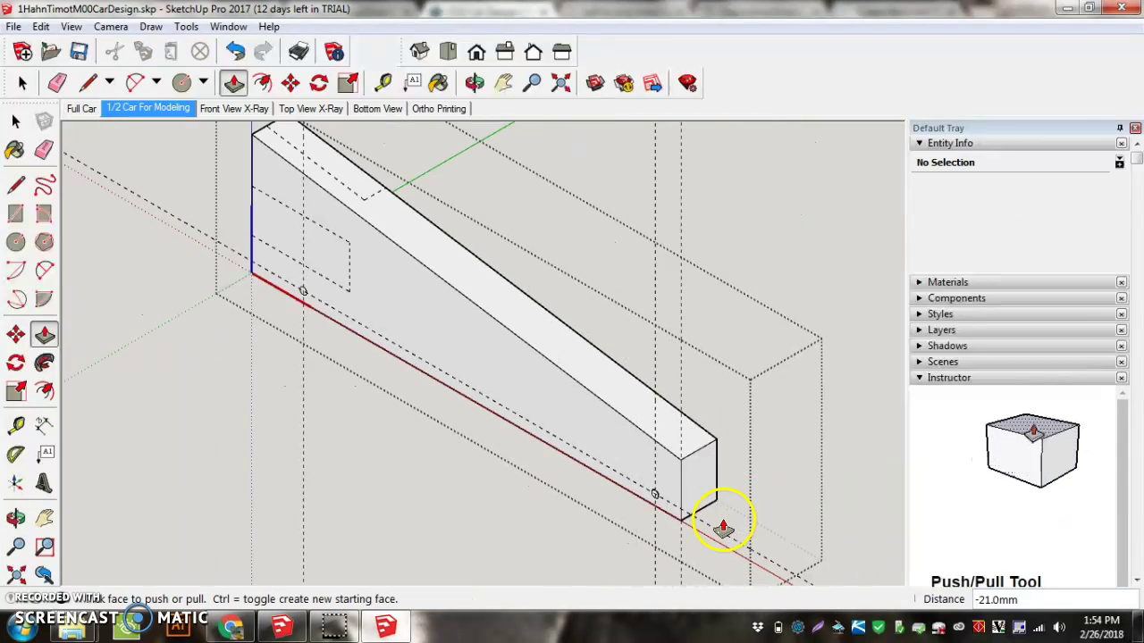
scroll(269, 393, "up", 5)
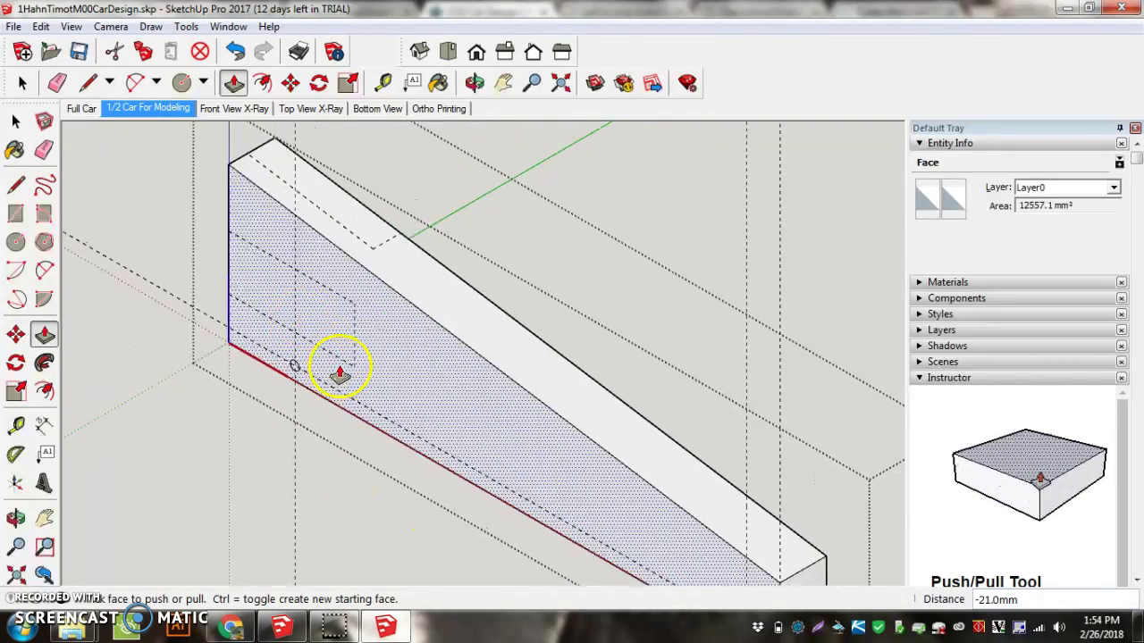
left_click(291, 371)
left_click(294, 369)
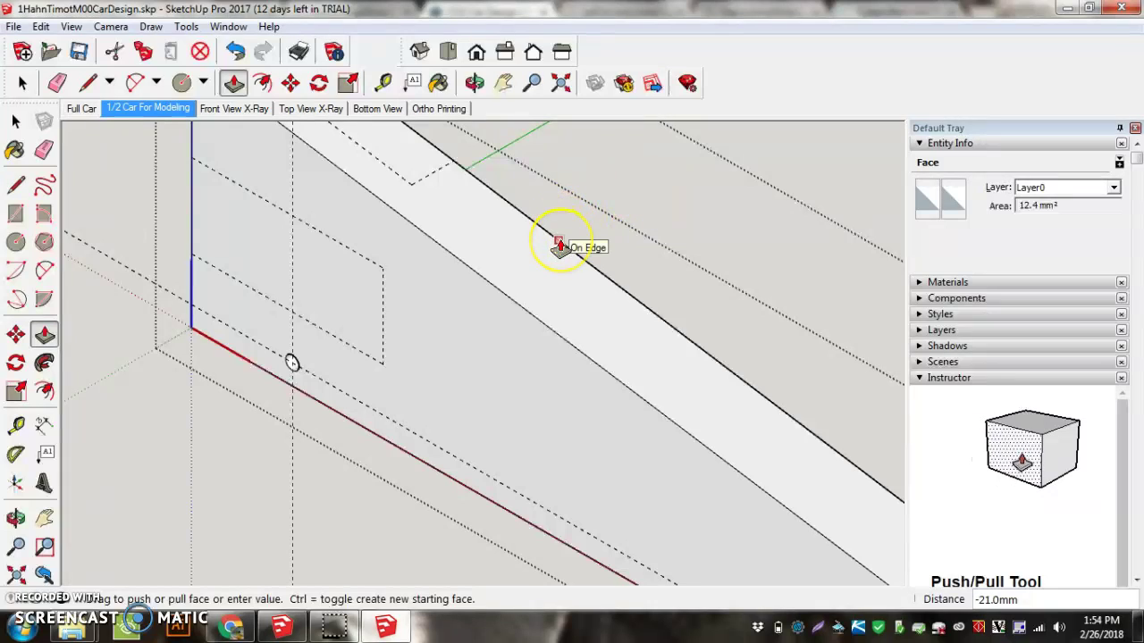
scroll(199, 396, "down", 6)
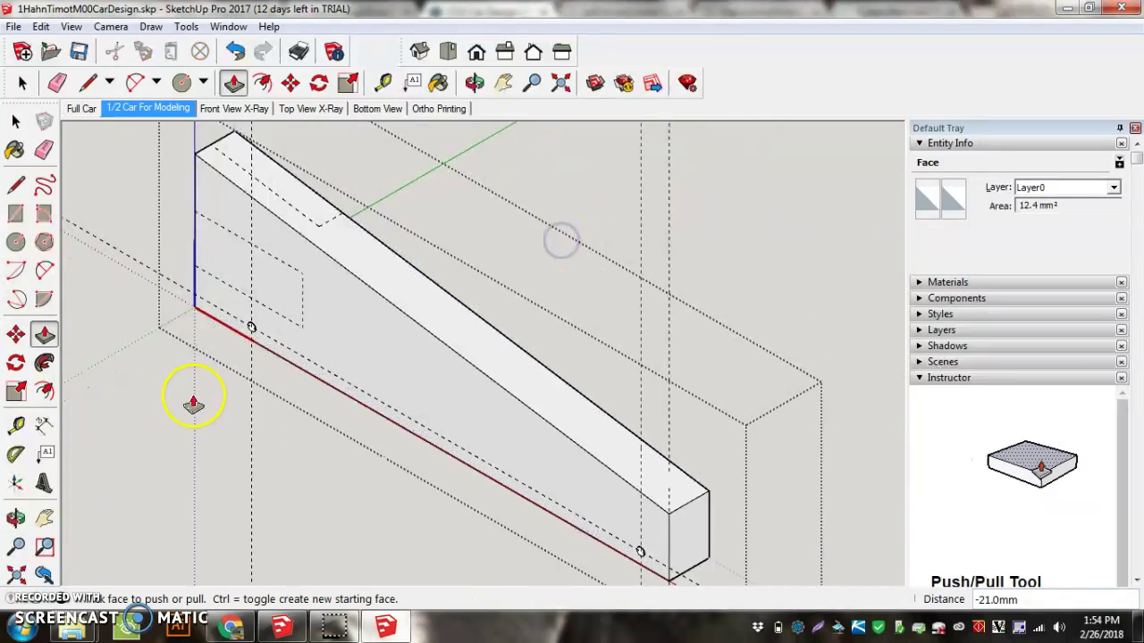
middle_click_drag(199, 396, 447, 449)
scroll(360, 358, "up", 4)
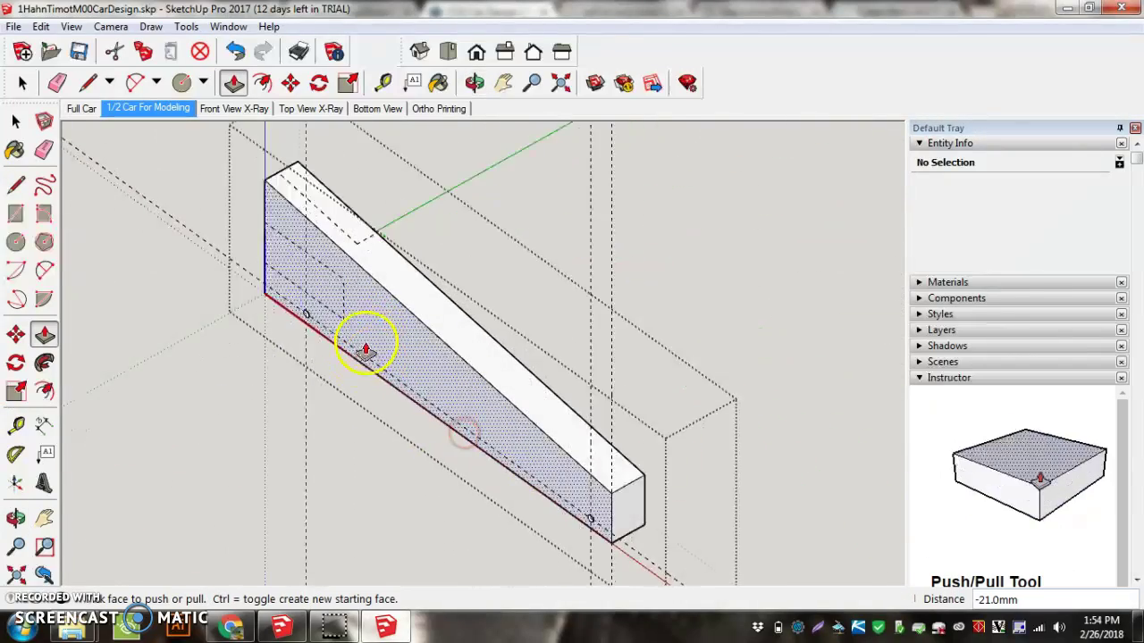
left_click(357, 365)
scroll(360, 345, "down", 3)
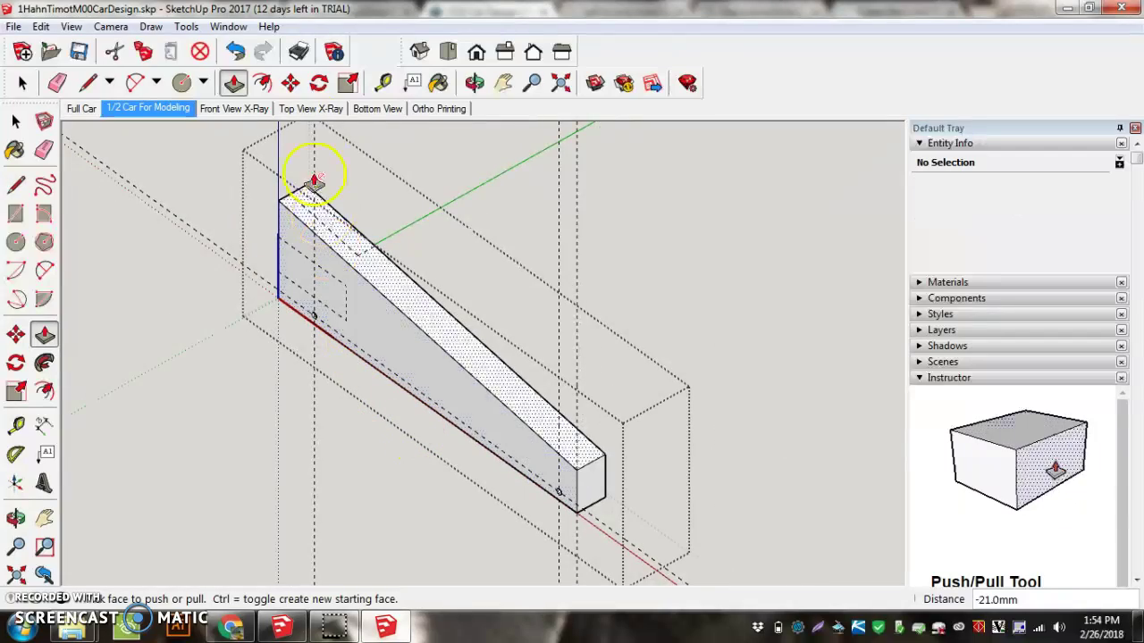
Inspect the mirrored full car from several angles in the Full Car scene.
left_click(77, 108)
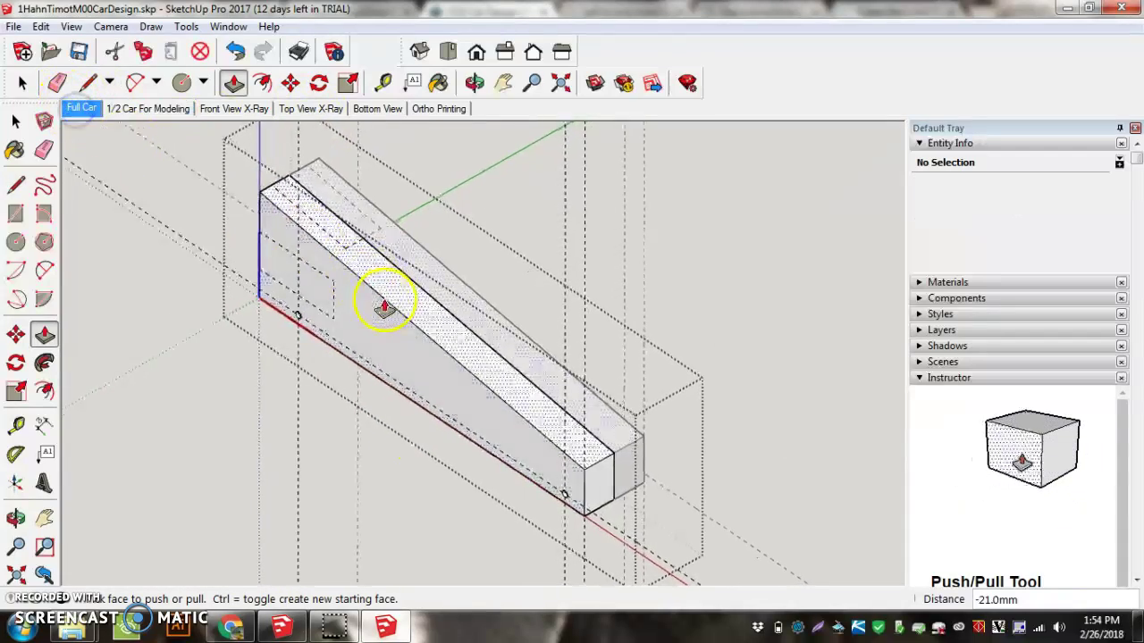
left_click(16, 124)
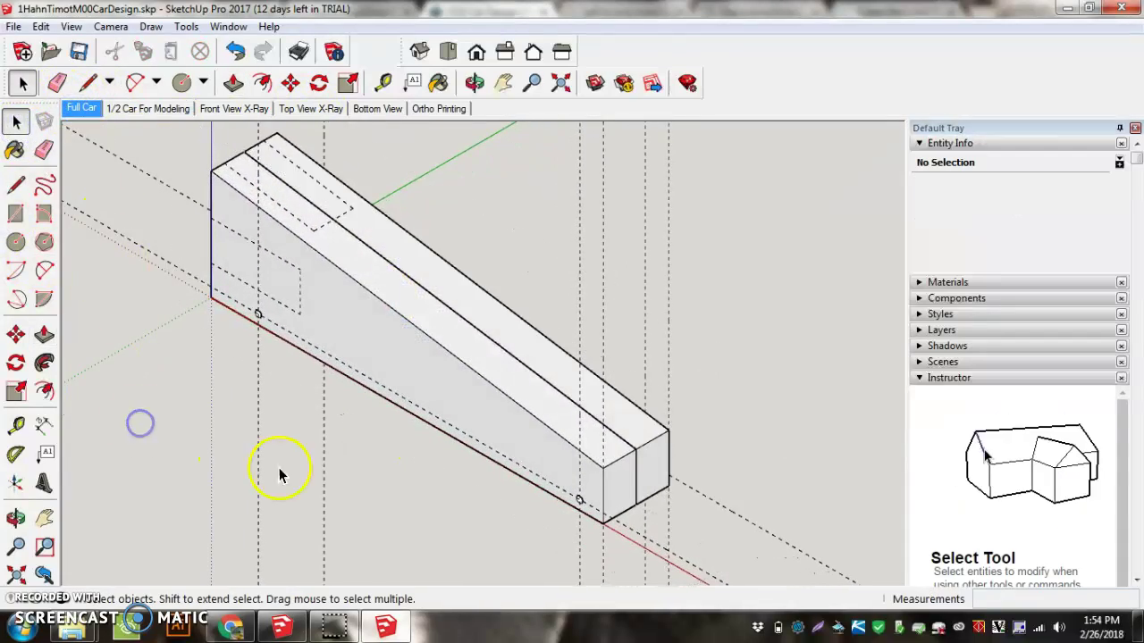
mouse_move(306, 480)
middle_mouse_down()
mouse_move(409, 506)
mouse_move(50, 394)
mouse_move(268, 403)
mouse_move(462, 446)
mouse_move(444, 499)
middle_mouse_up()
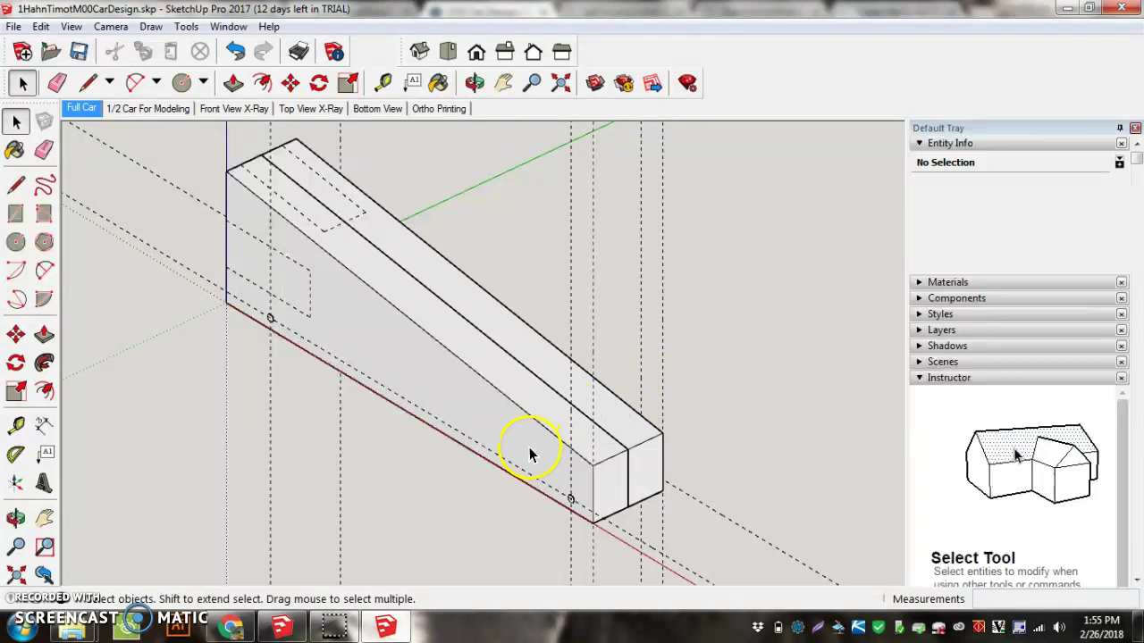
left_click(87, 113)
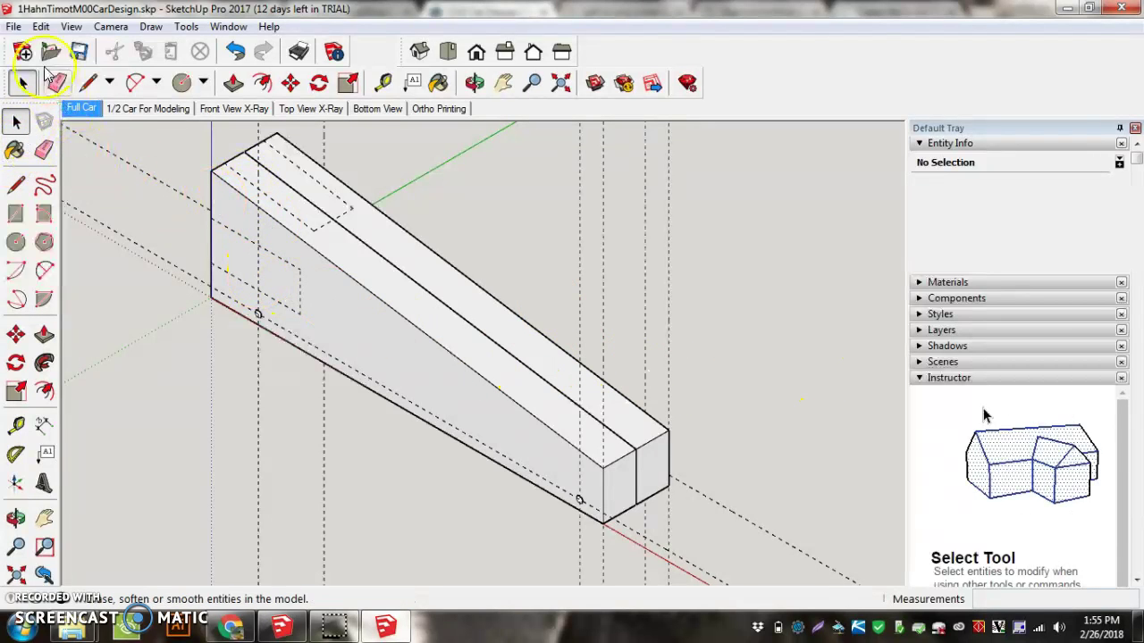
Save the model and go back to the 1/2 Car For Modeling scene.
left_click(80, 52)
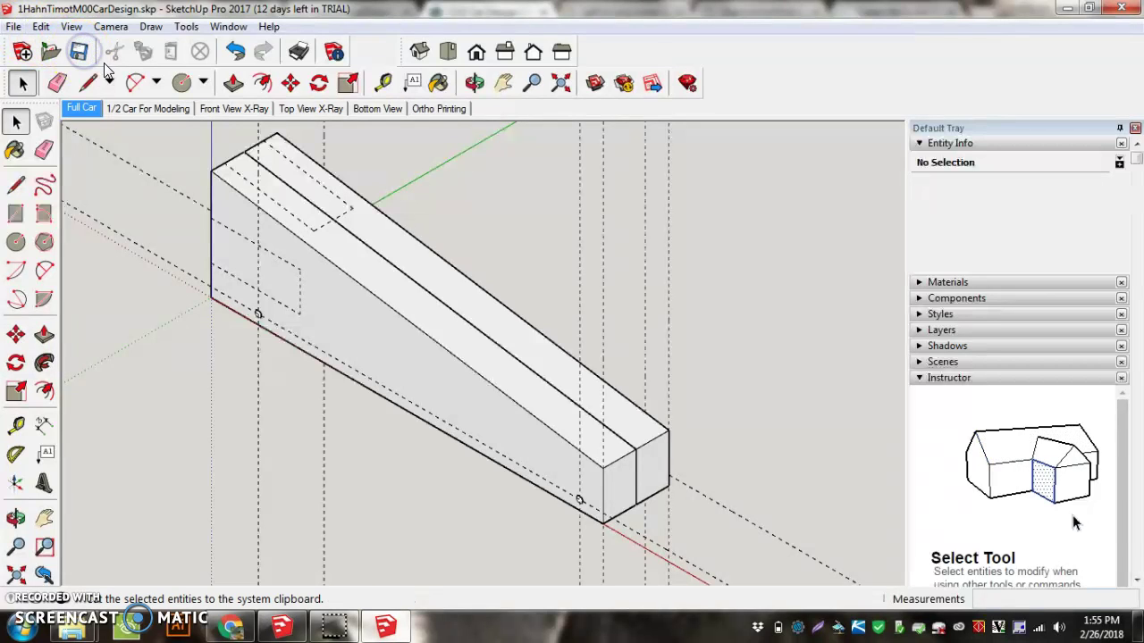
left_click(285, 284)
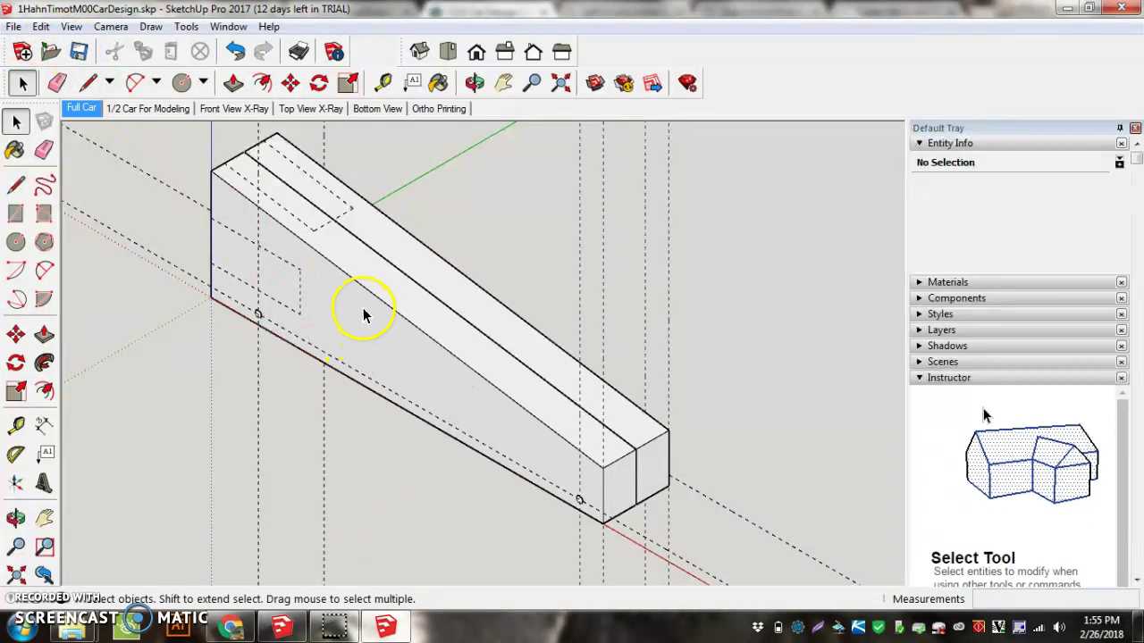
double_click(397, 355)
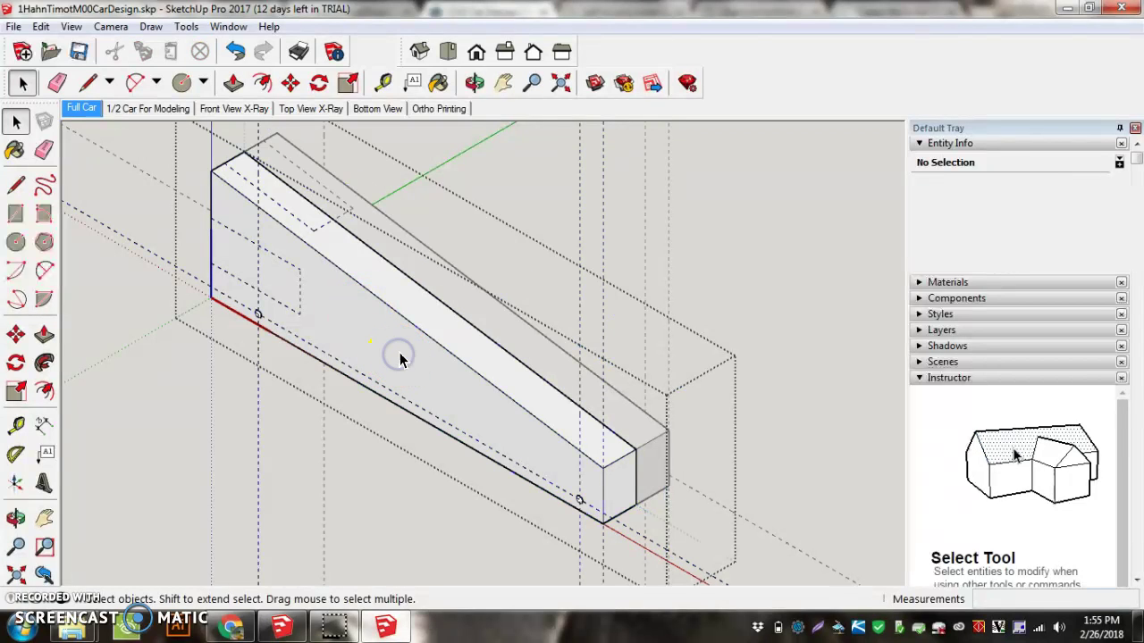
left_click(132, 111)
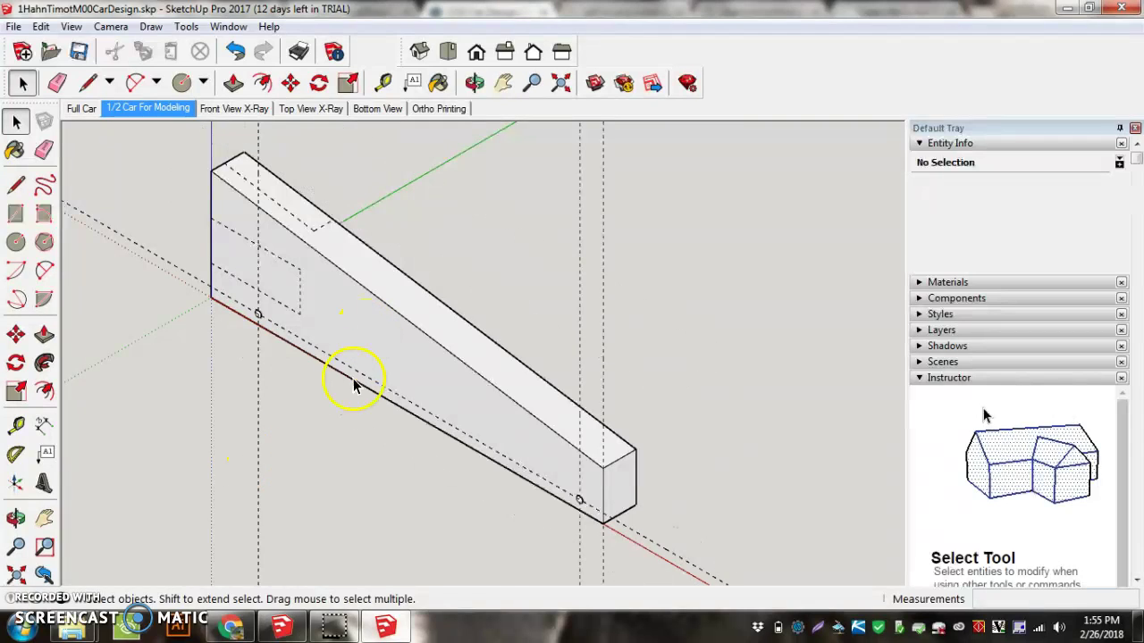
Enter the half-car body component using Edit Component from its context menu.
right_click(391, 336)
left_click(457, 289)
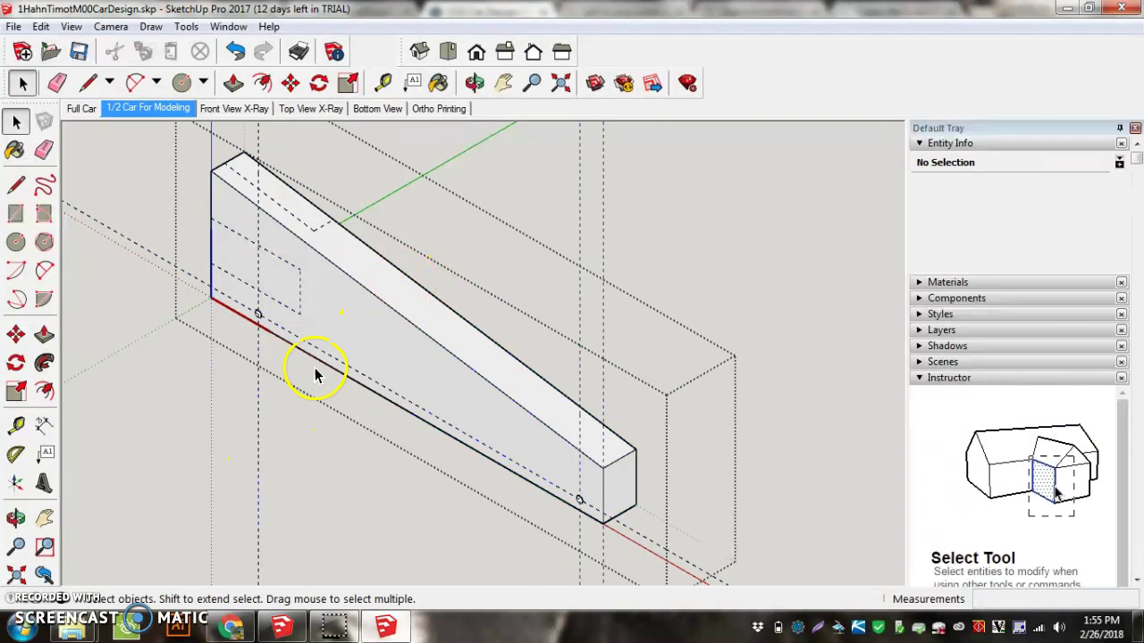
scroll(315, 374, "down", 3)
scroll(578, 378, "up", 3)
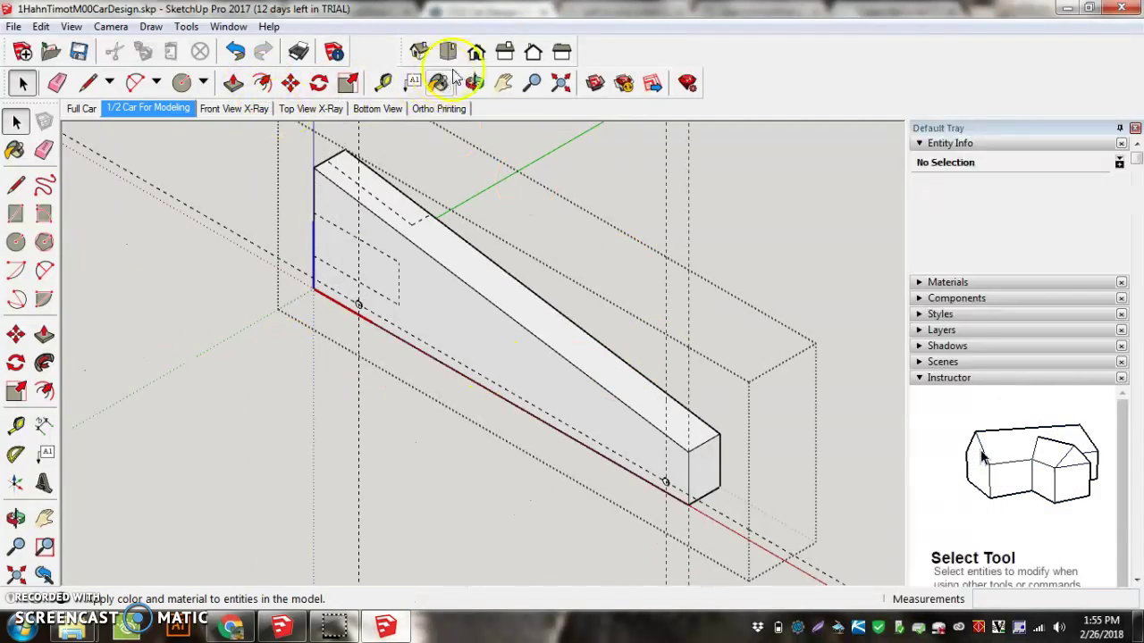
In Front view, draw a horizontal line from the body's left edge to above the dashed box.
left_click(477, 51)
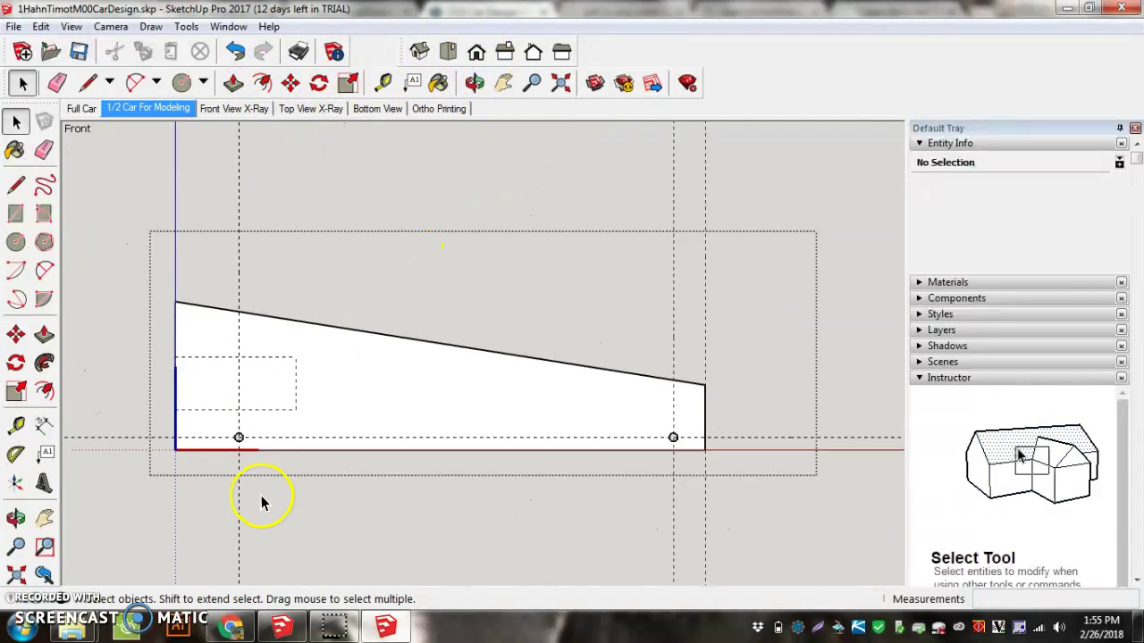
left_click(16, 186)
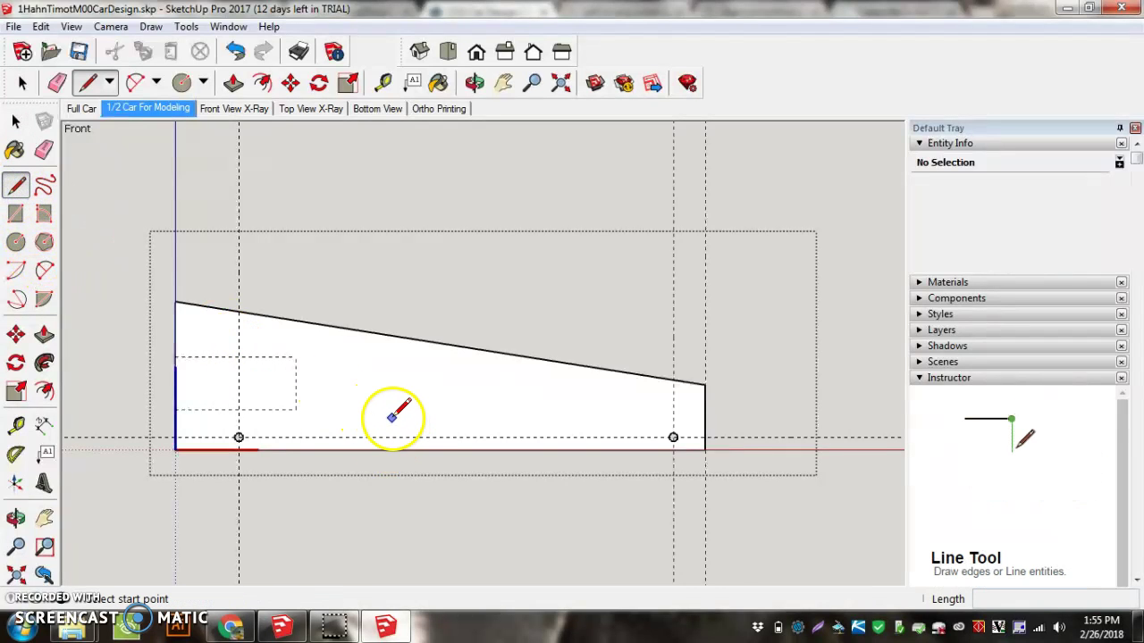
scroll(394, 413, "up", 3)
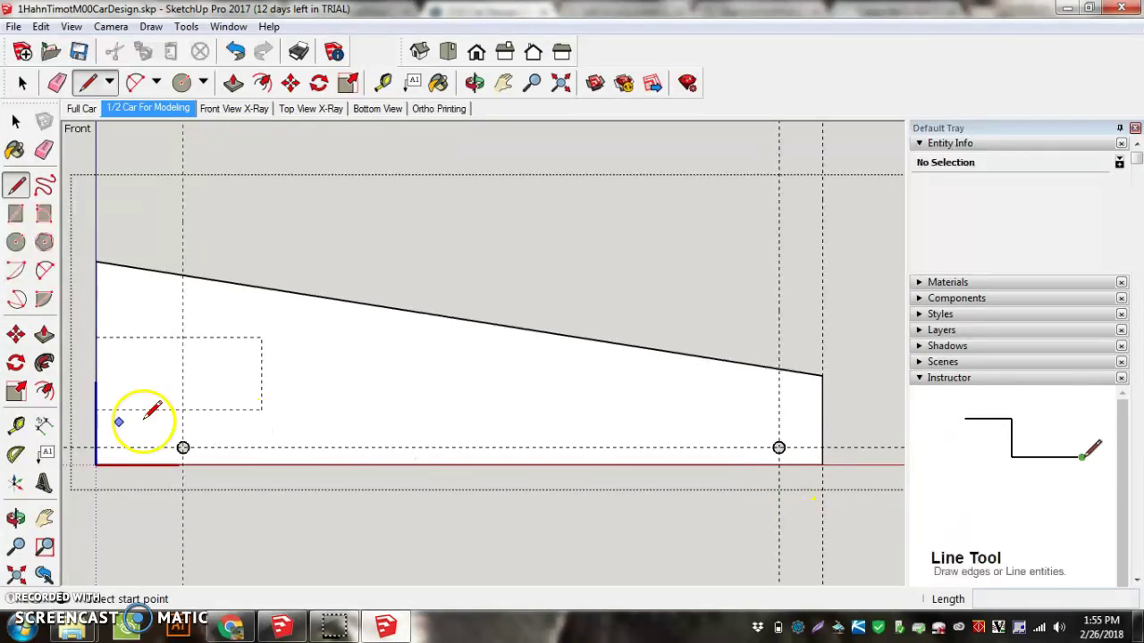
left_click(95, 428)
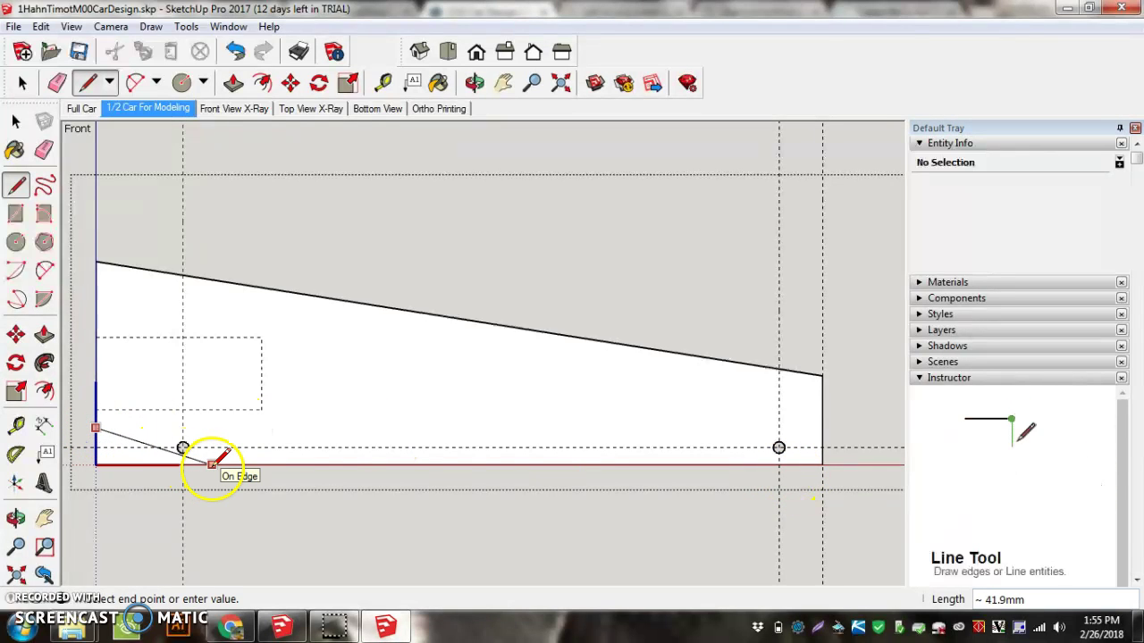
key("Escape")
left_click(96, 284)
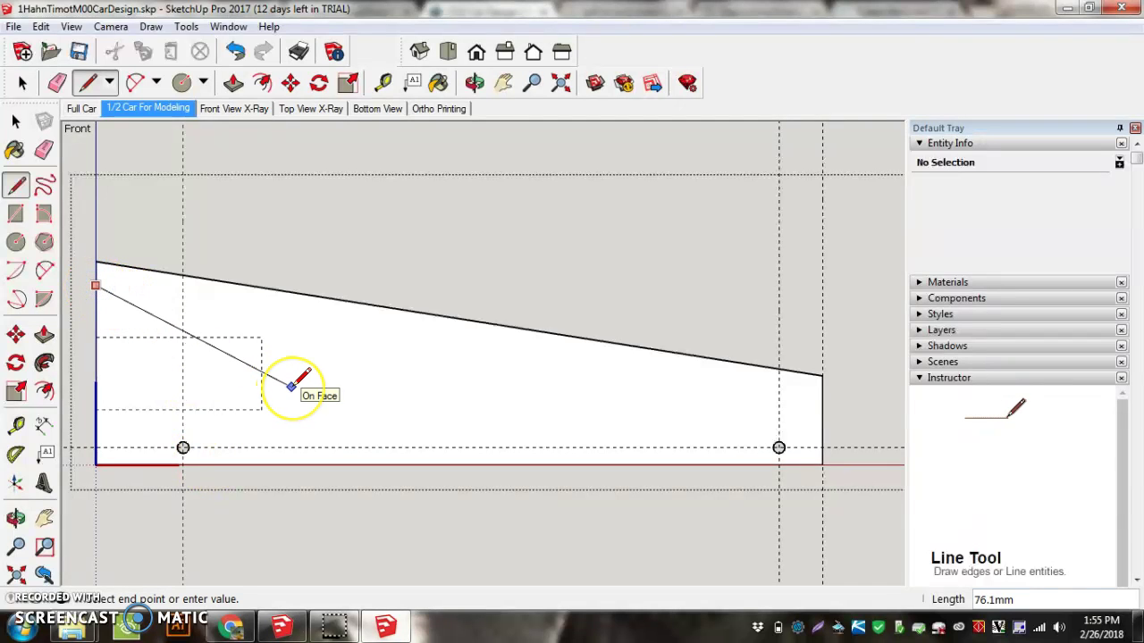
key("Escape")
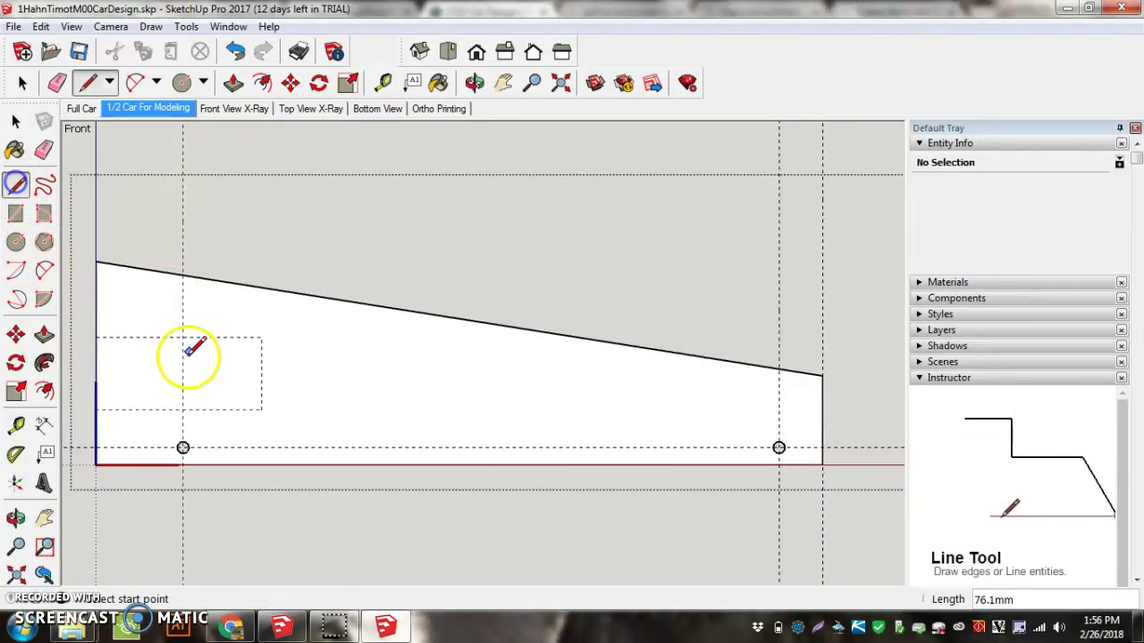
left_click(96, 309)
left_click(264, 308)
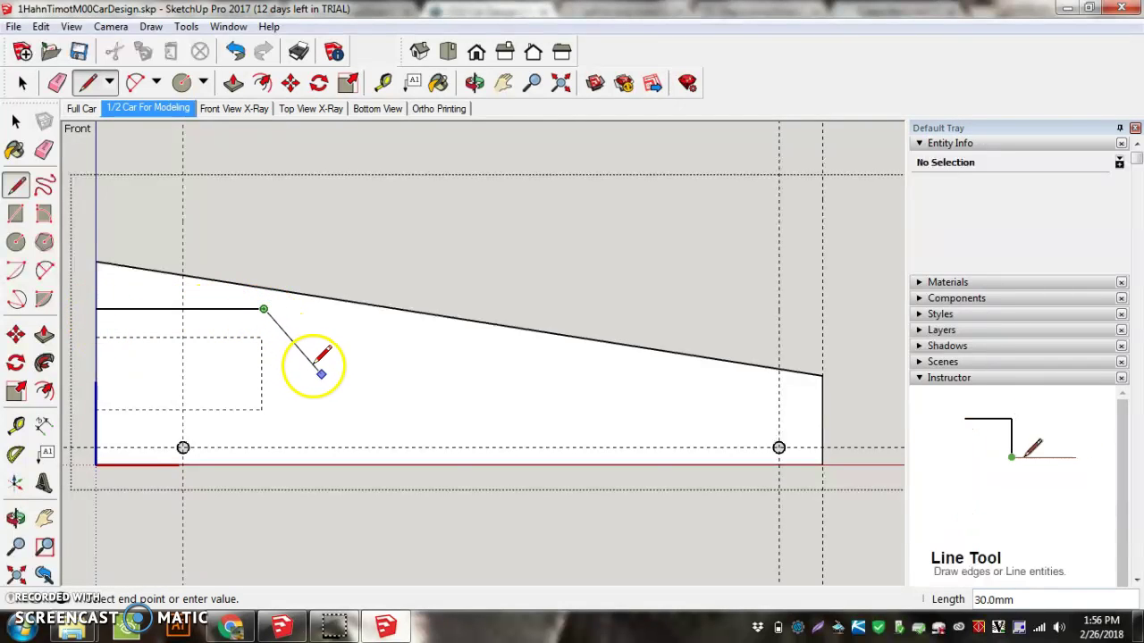
Add a diagonal edge sloping down, then a downward-curving arc dip.
left_click(306, 356)
key("a")
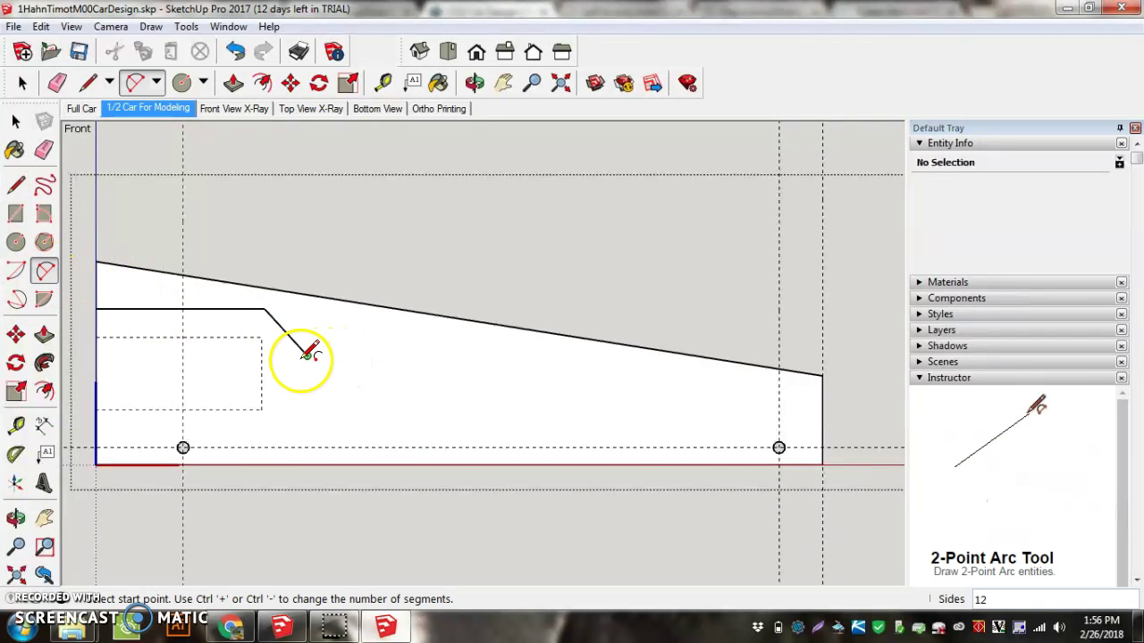
left_click(307, 355)
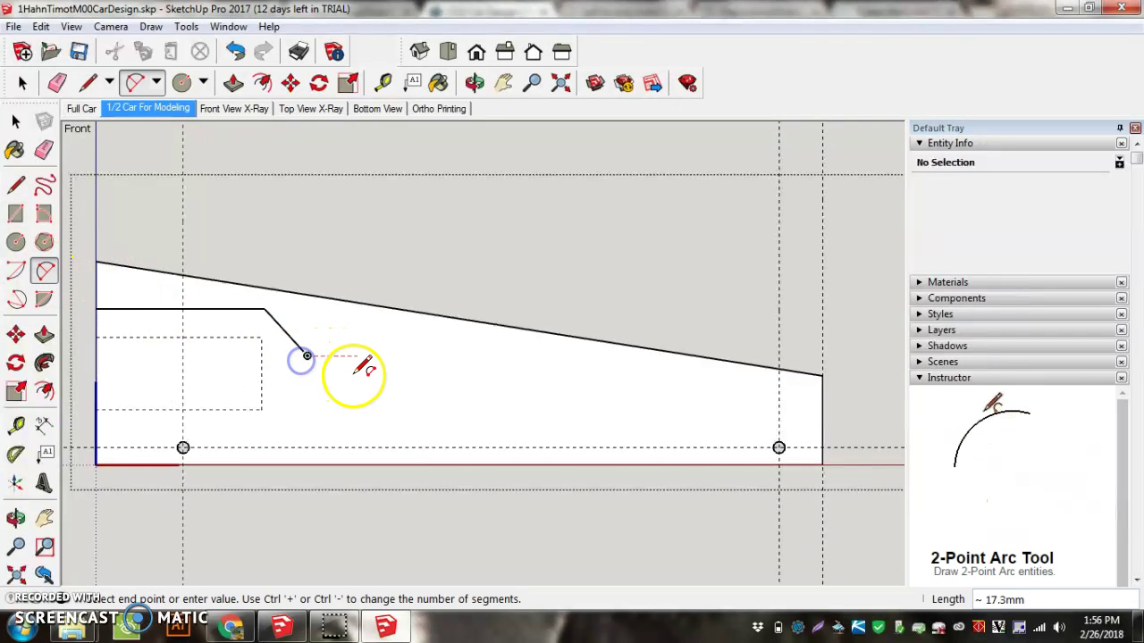
left_click(404, 397)
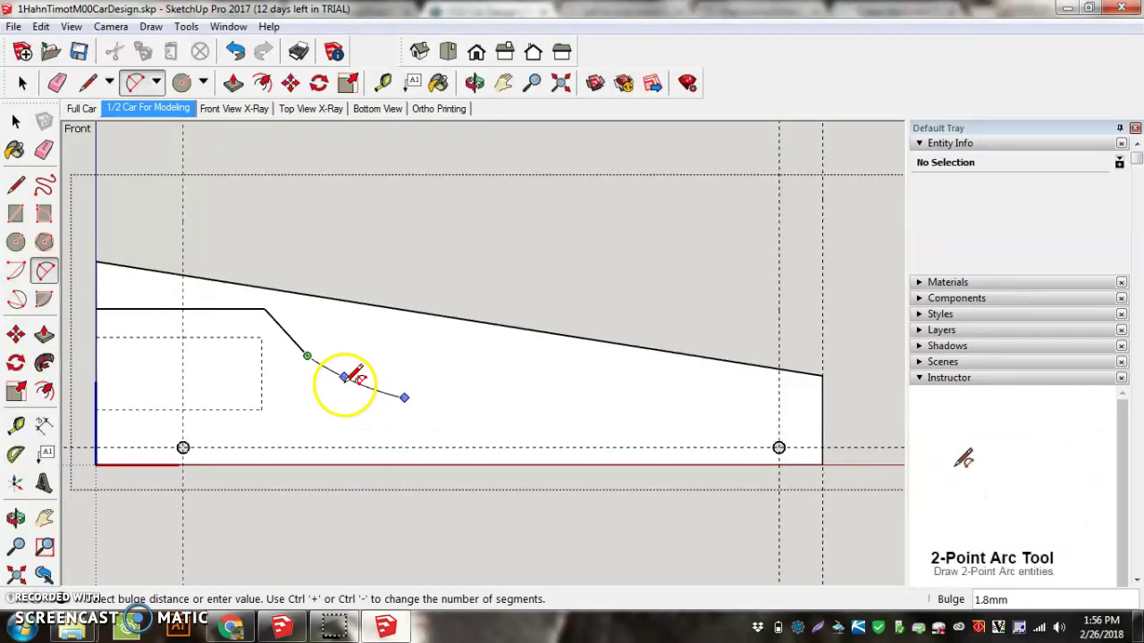
left_click(345, 390)
Draw a short rising edge, a long slope toward the rear, and a horizontal edge to the rear guide.
left_click(15, 185)
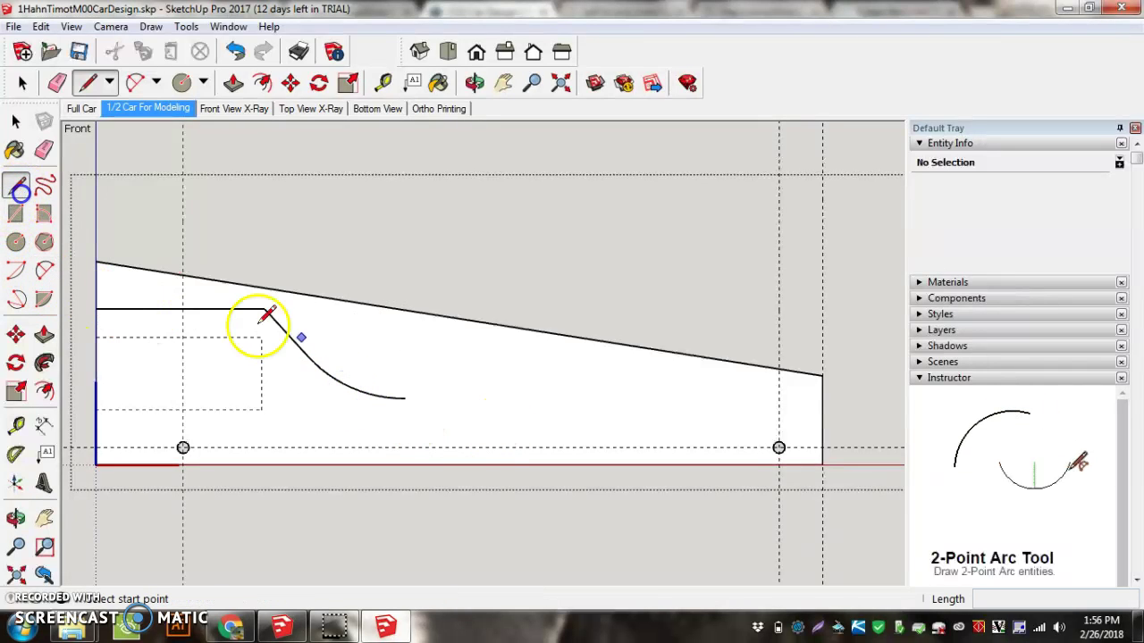
left_click(404, 397)
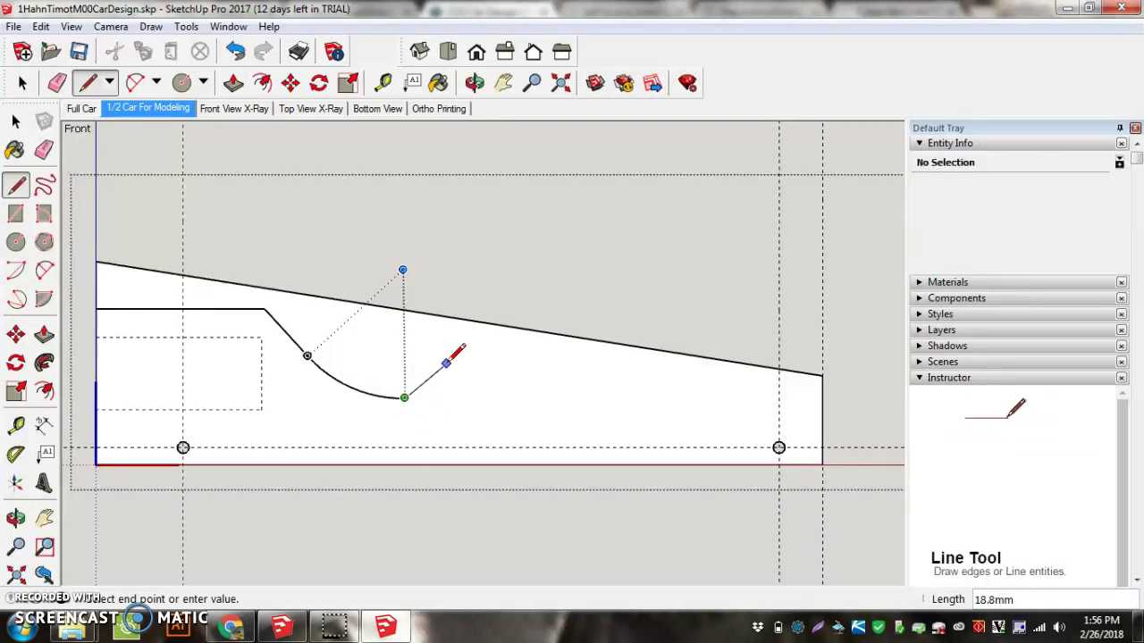
left_click(447, 363)
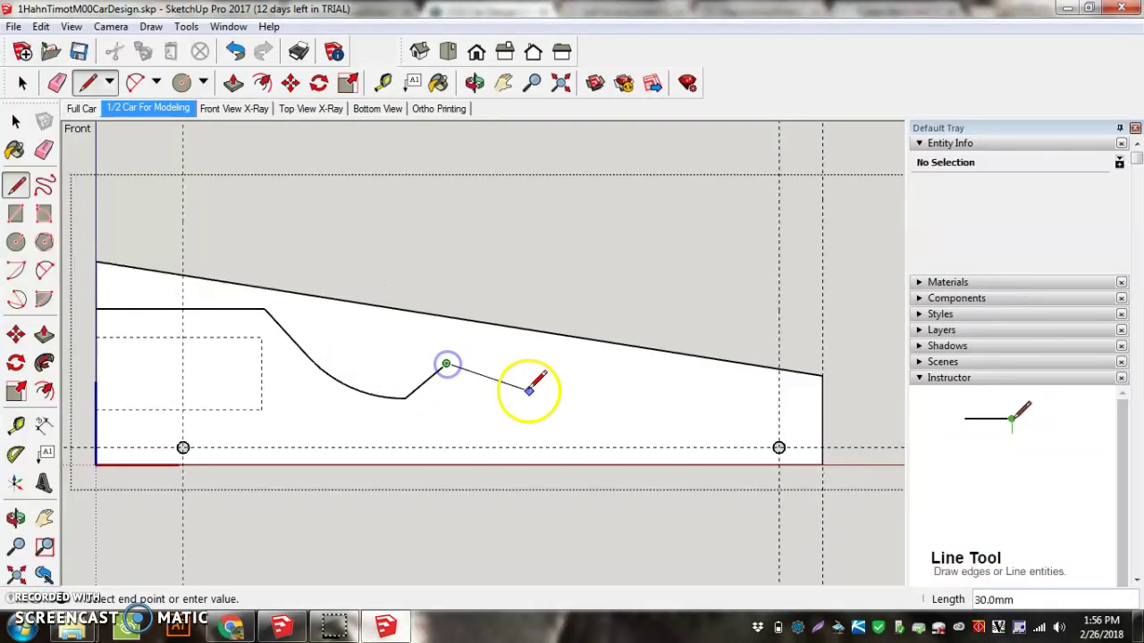
left_click(690, 417)
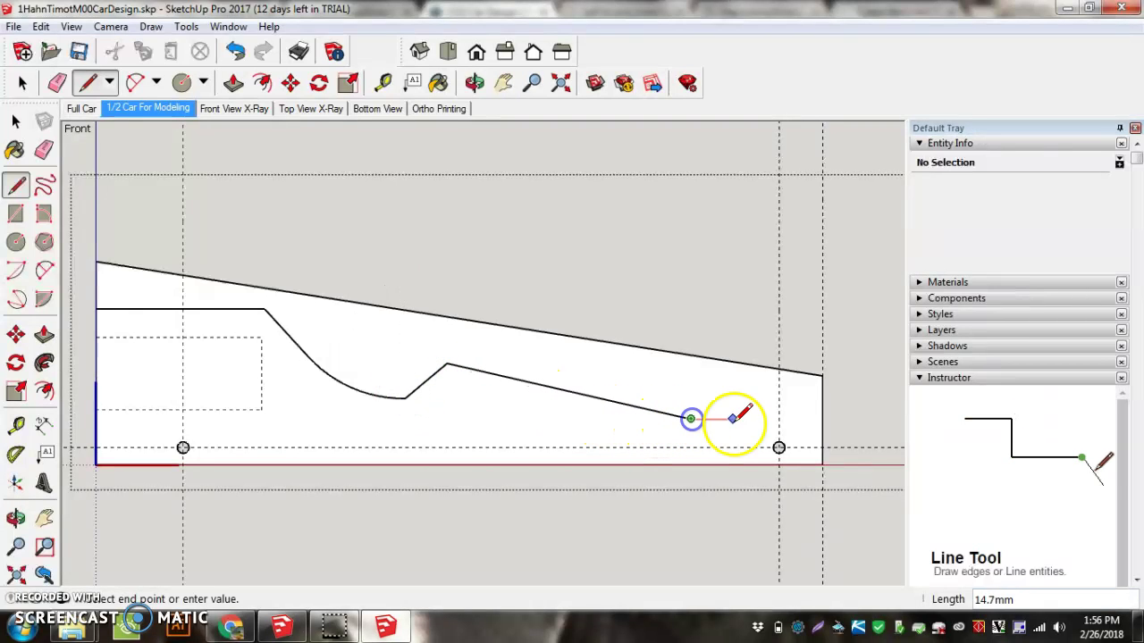
left_click(778, 418)
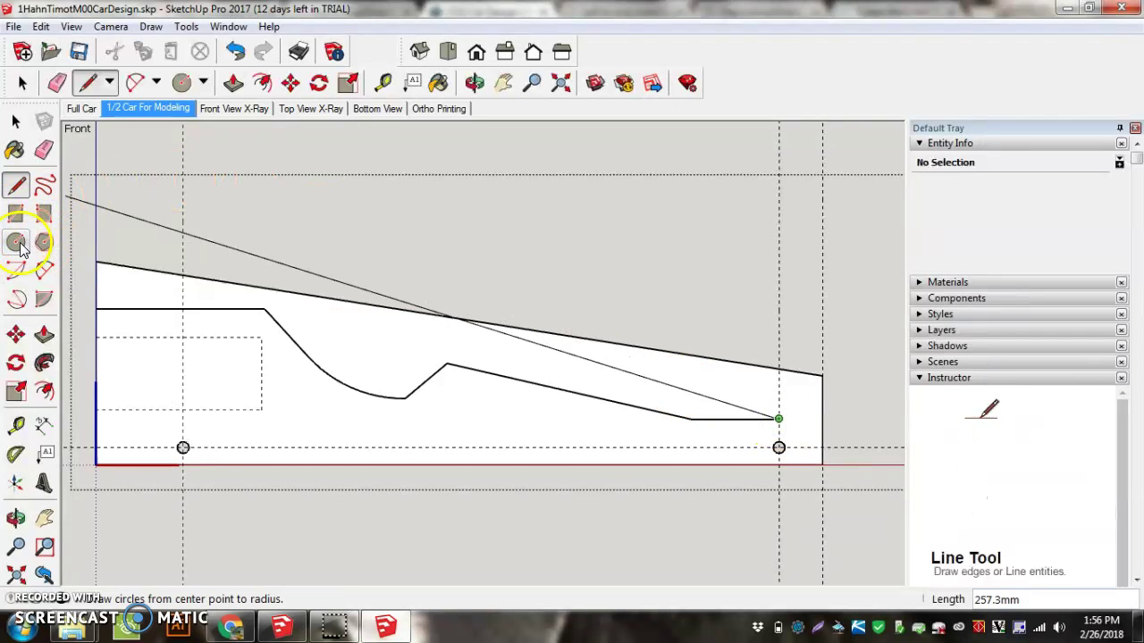
Arc the profile from the rear horizontal edge down to the bottom-right corner.
left_click(45, 270)
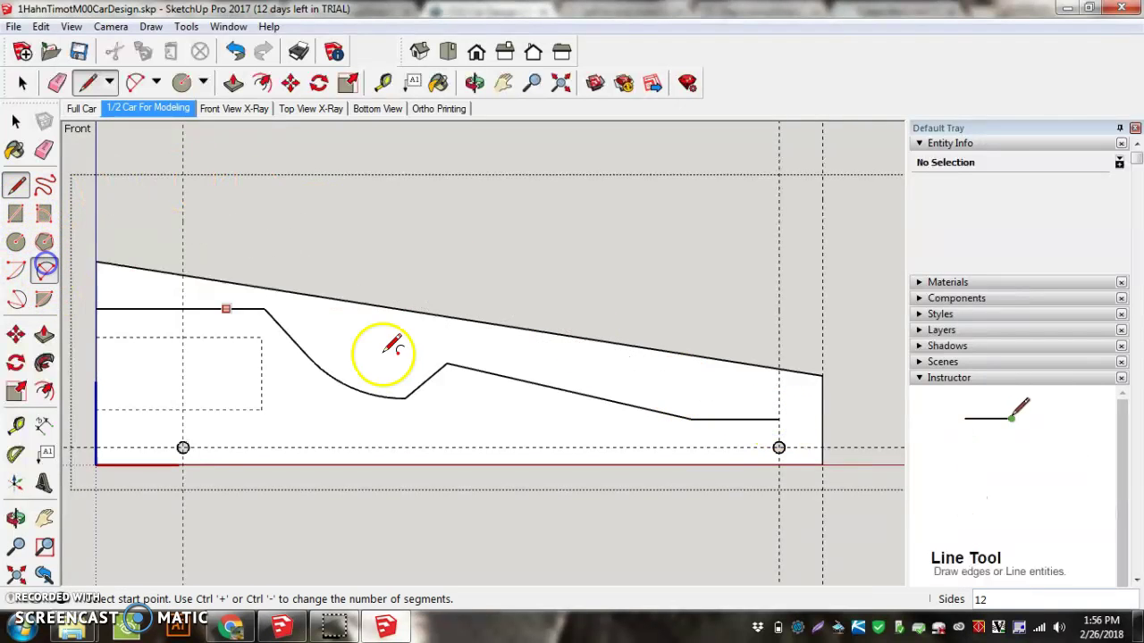
left_click(778, 419)
left_click(778, 464)
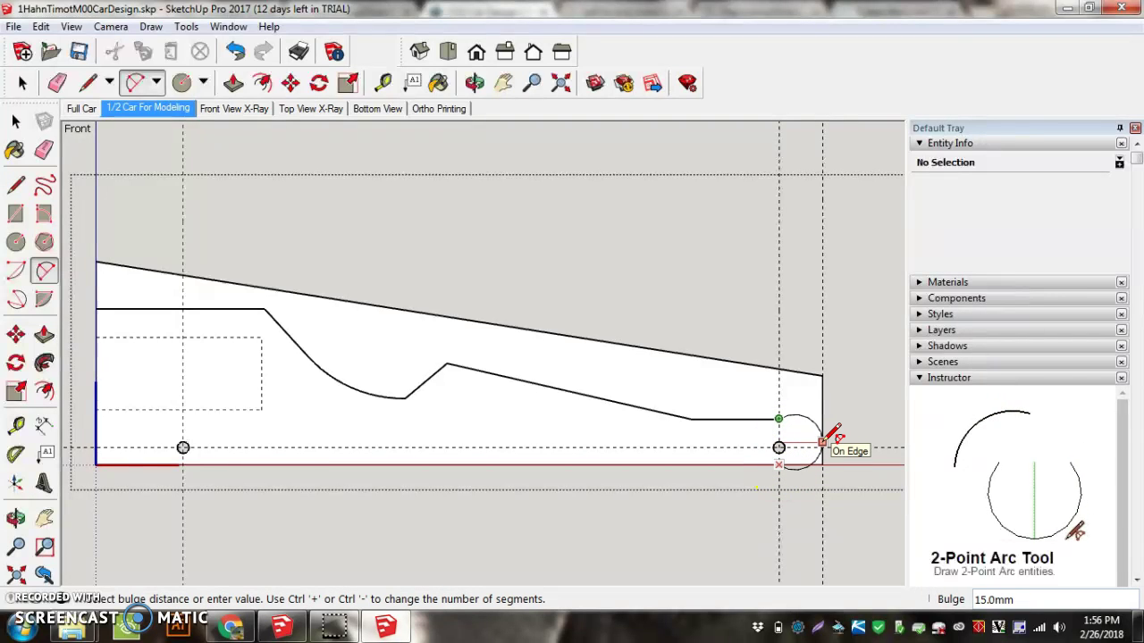
key("Escape")
left_click(778, 418)
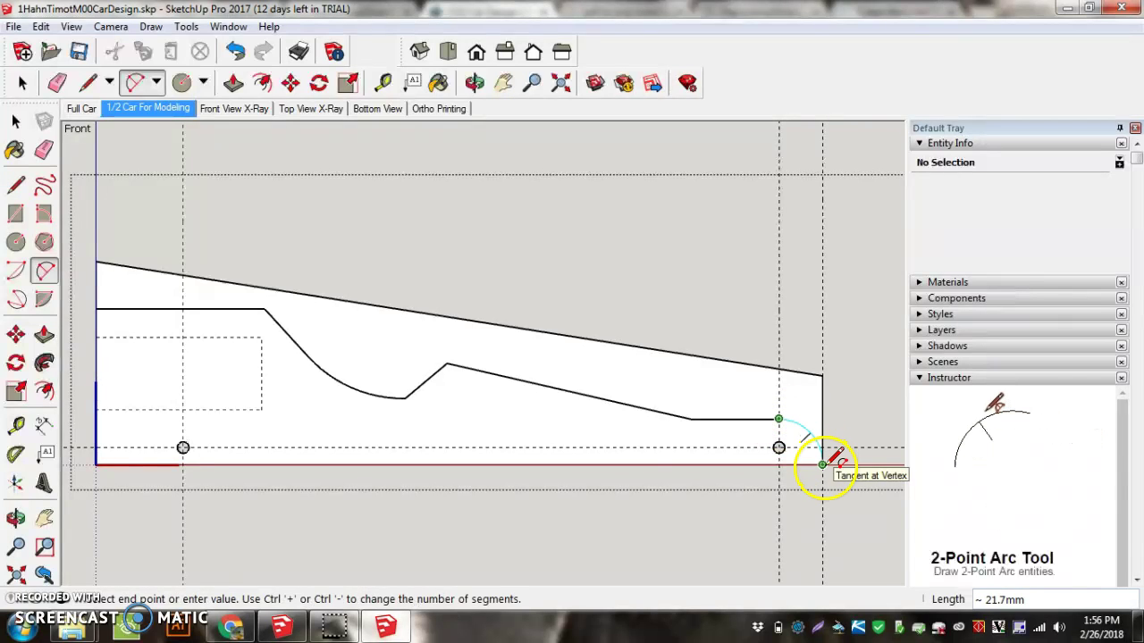
left_click(824, 461)
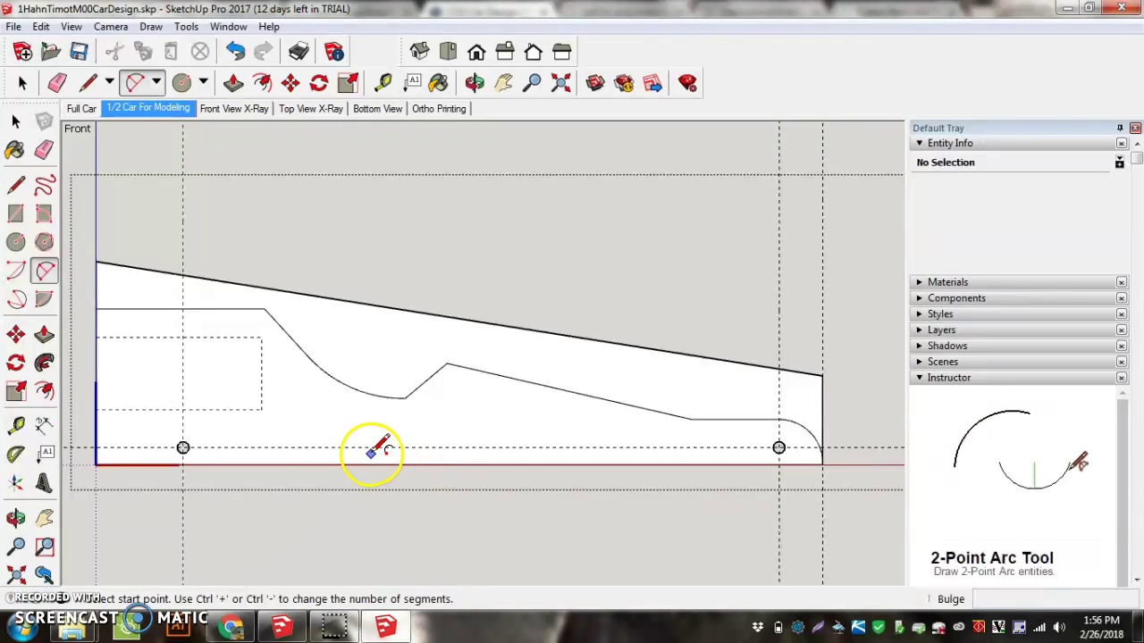
Add a large arch along the bottom edge and a small bottom-left corner curve.
left_click(286, 463)
left_click(516, 464)
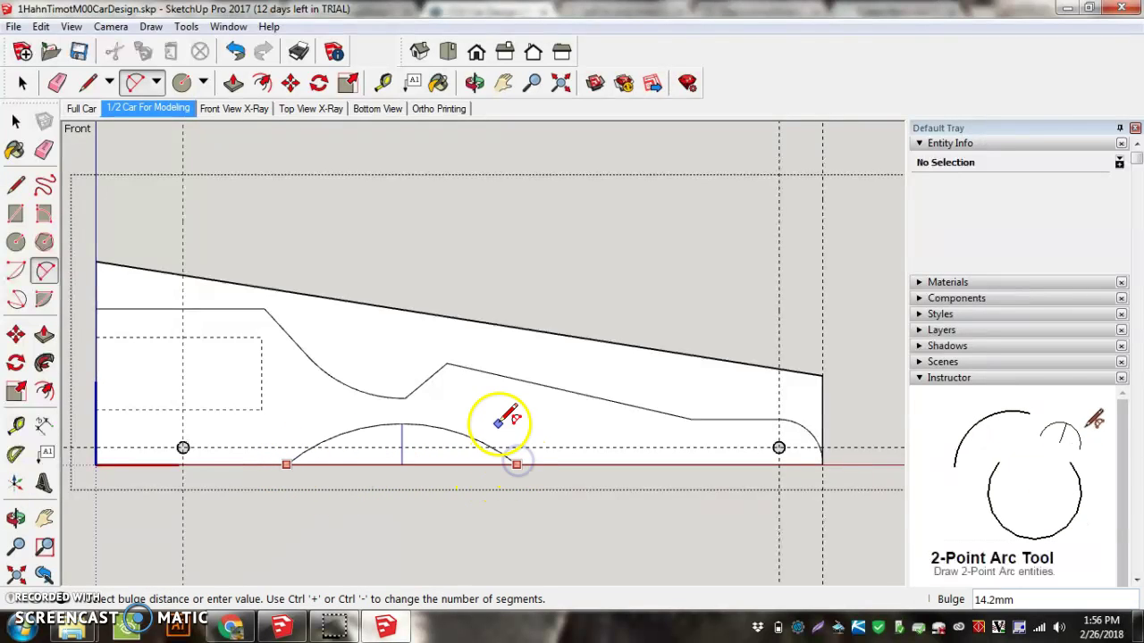
left_click(499, 422)
left_click(154, 463)
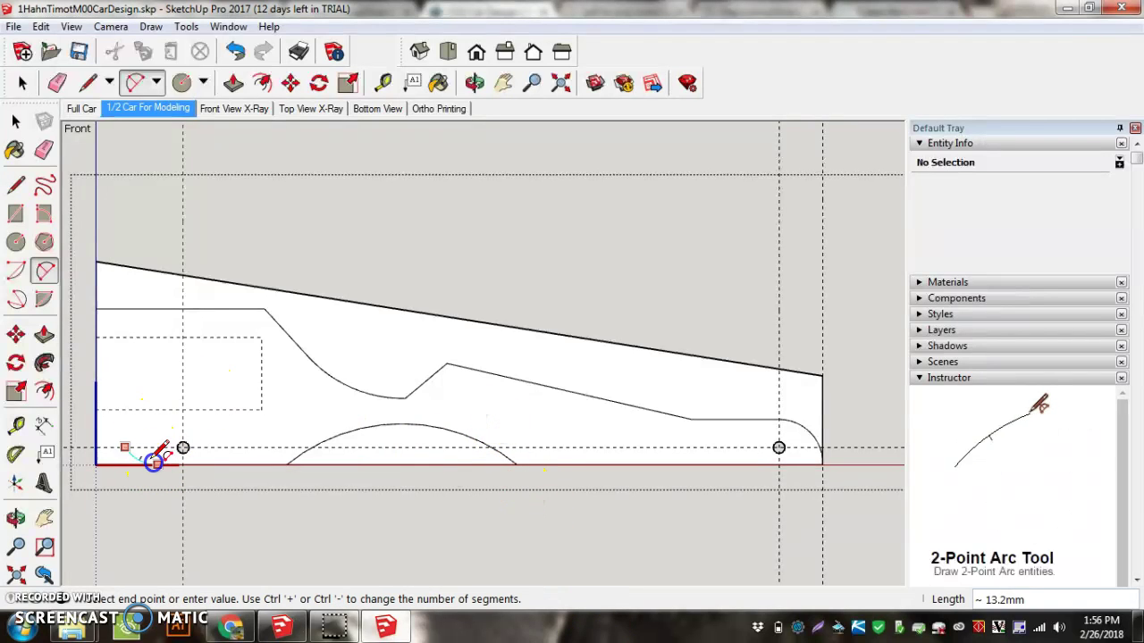
left_click(96, 413)
left_click(98, 417)
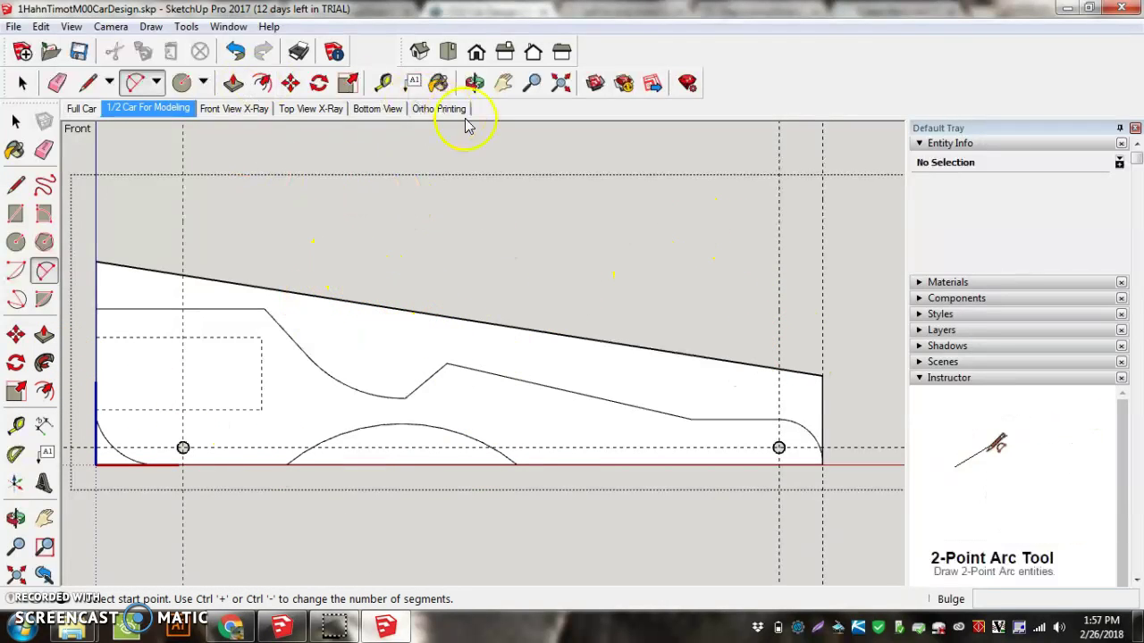
In the Iso view, push the area above the profile 21mm into the body.
left_click(419, 51)
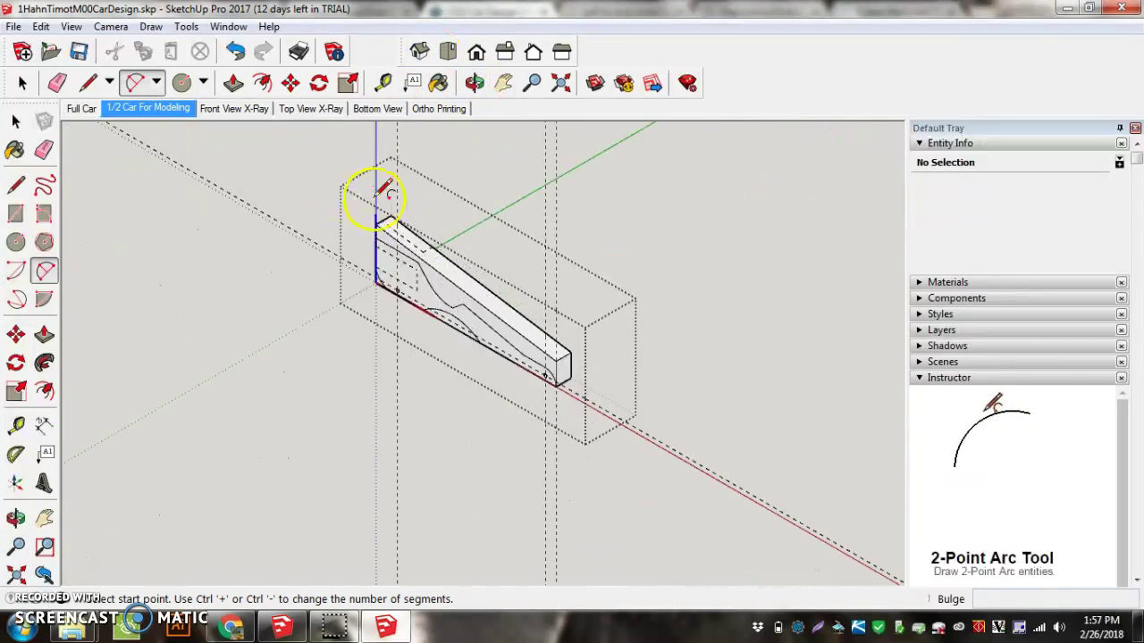
scroll(483, 295, "up", 3)
scroll(566, 327, "down", 1)
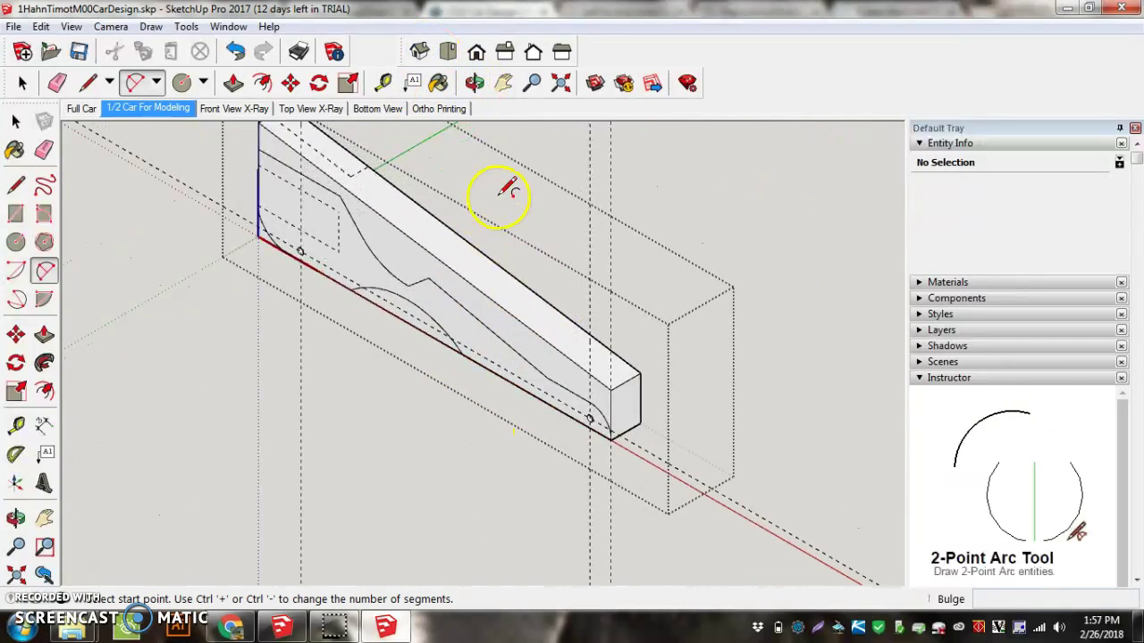
left_click(45, 334)
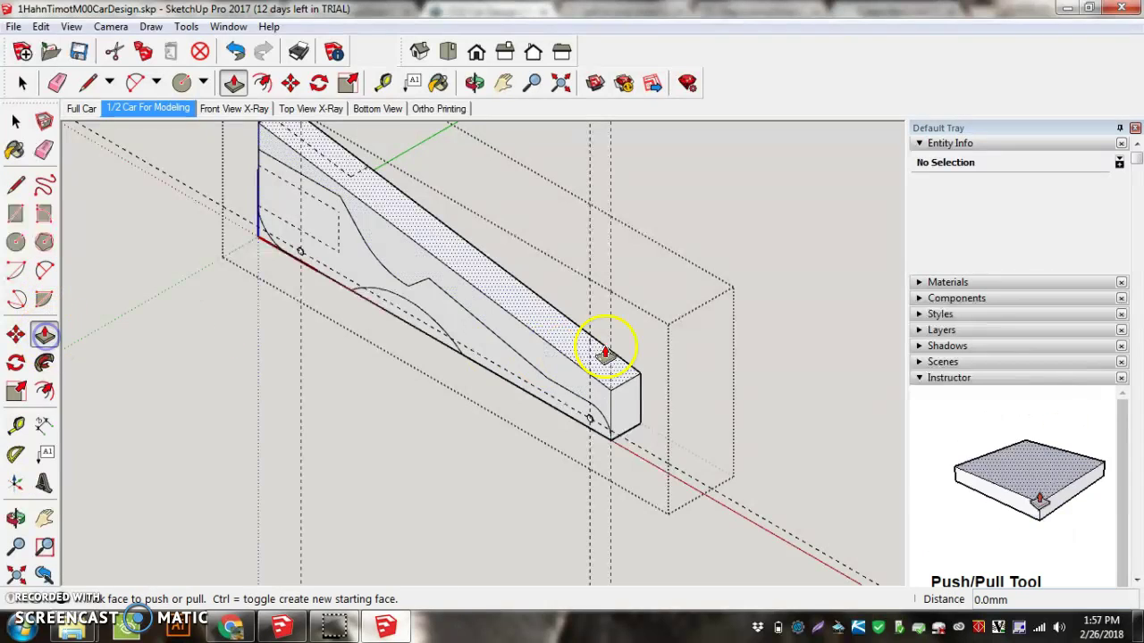
left_click_drag(503, 326, 536, 297)
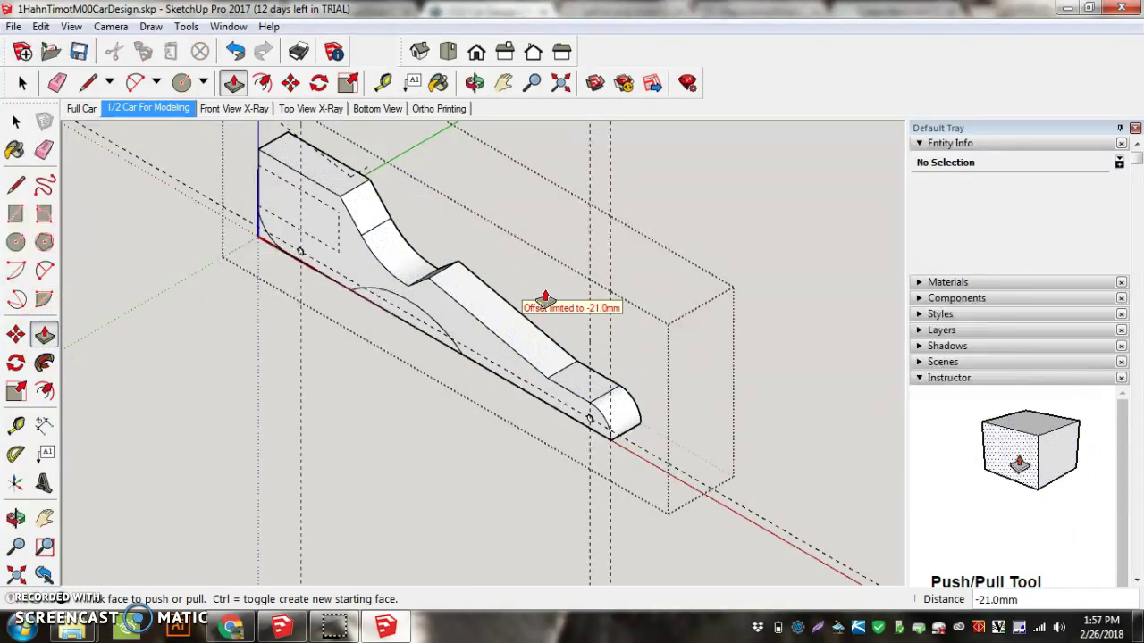
Push the curved lower face and the small corner face in by 21mm each.
left_click(407, 318)
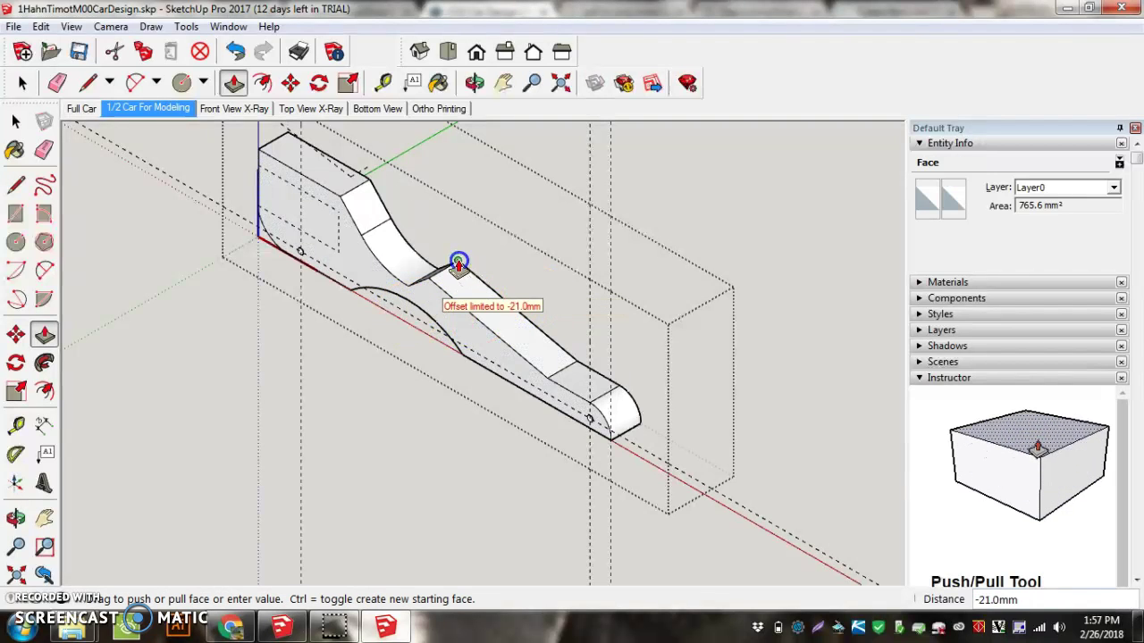
left_click(268, 241)
left_click(263, 234)
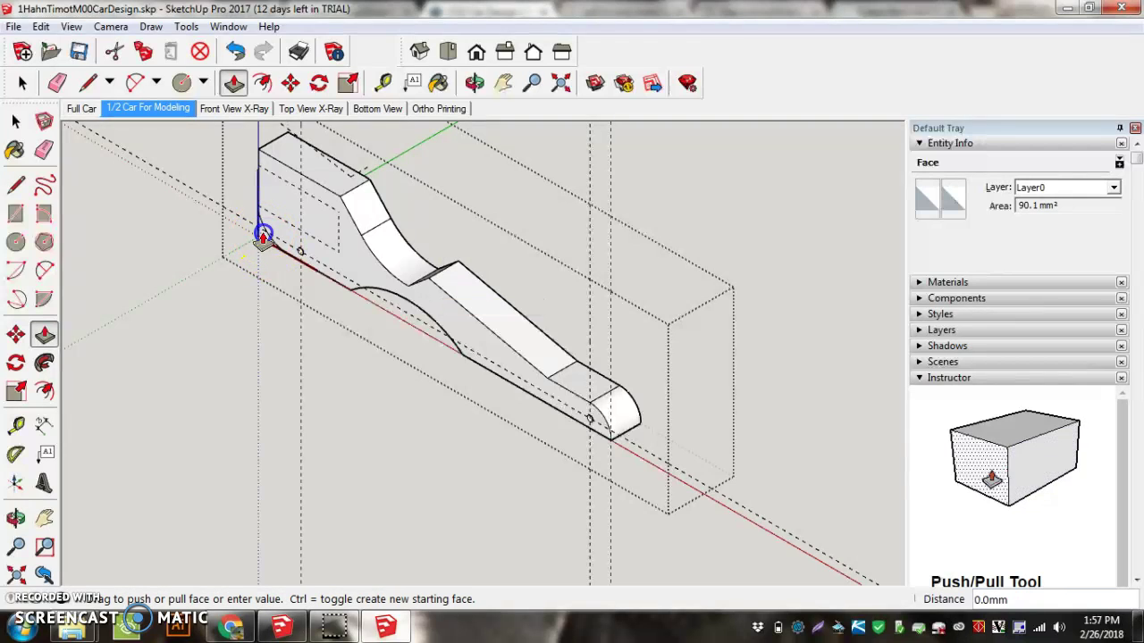
left_click(375, 184)
left_click(748, 224)
scroll(370, 217, "down", 3)
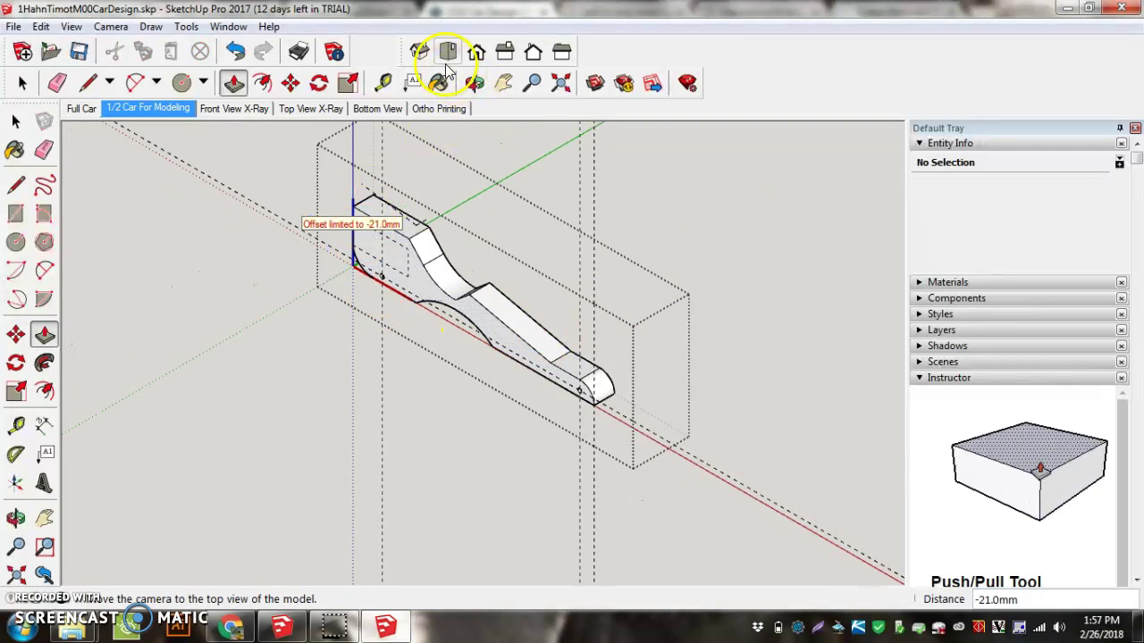
left_click(419, 51)
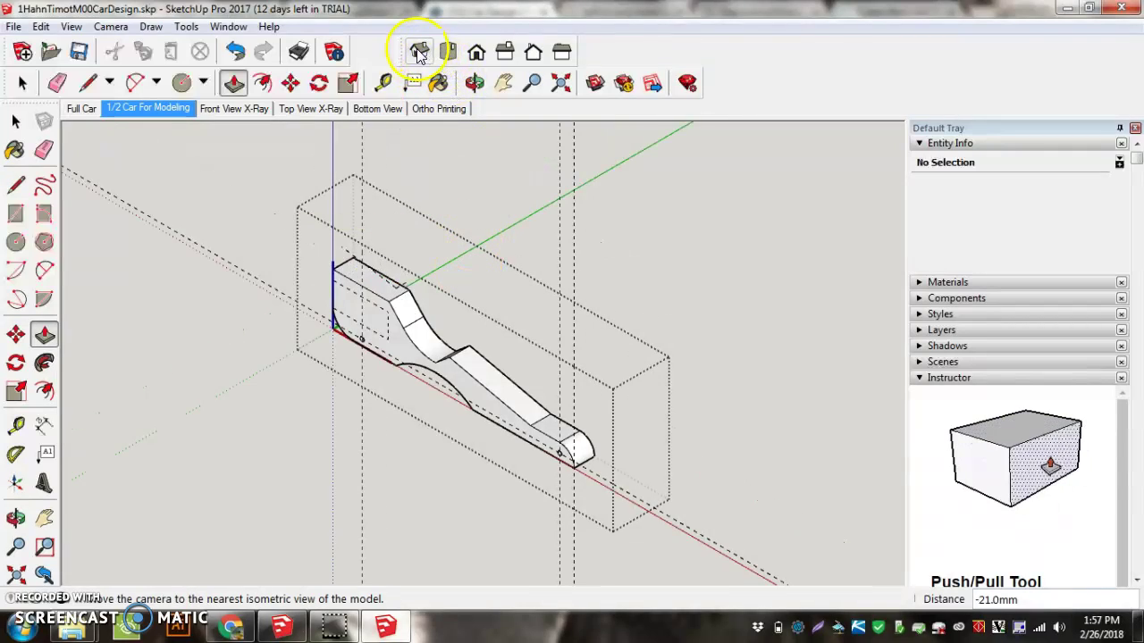
left_click(83, 109)
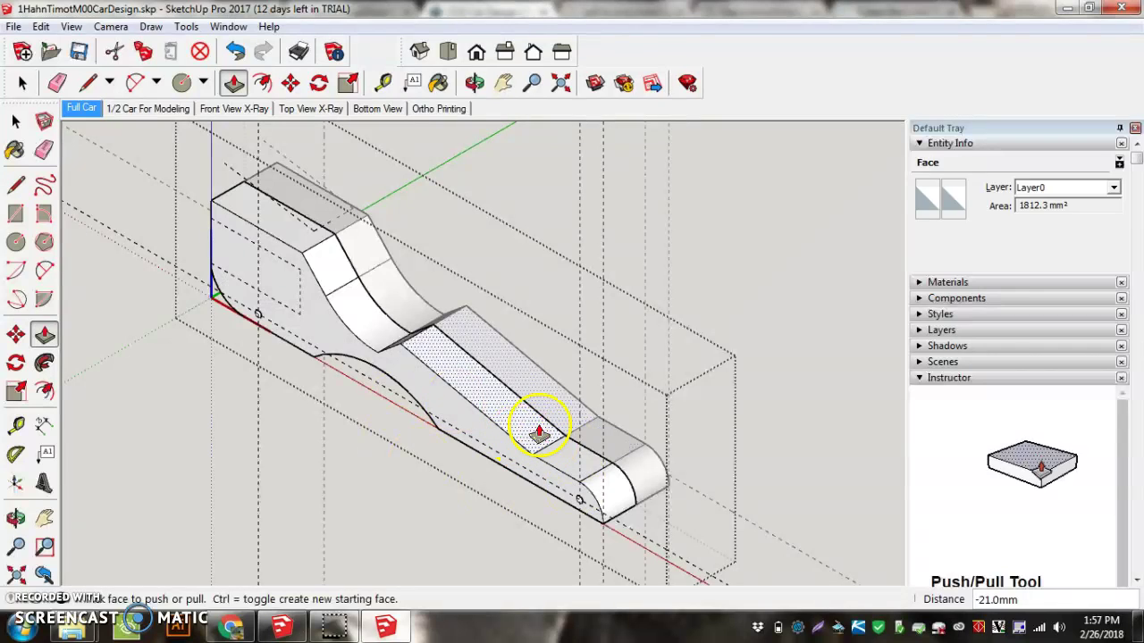
Erase the dashed guides along the bottom edge and the vertical ones near the nose.
left_click(44, 150)
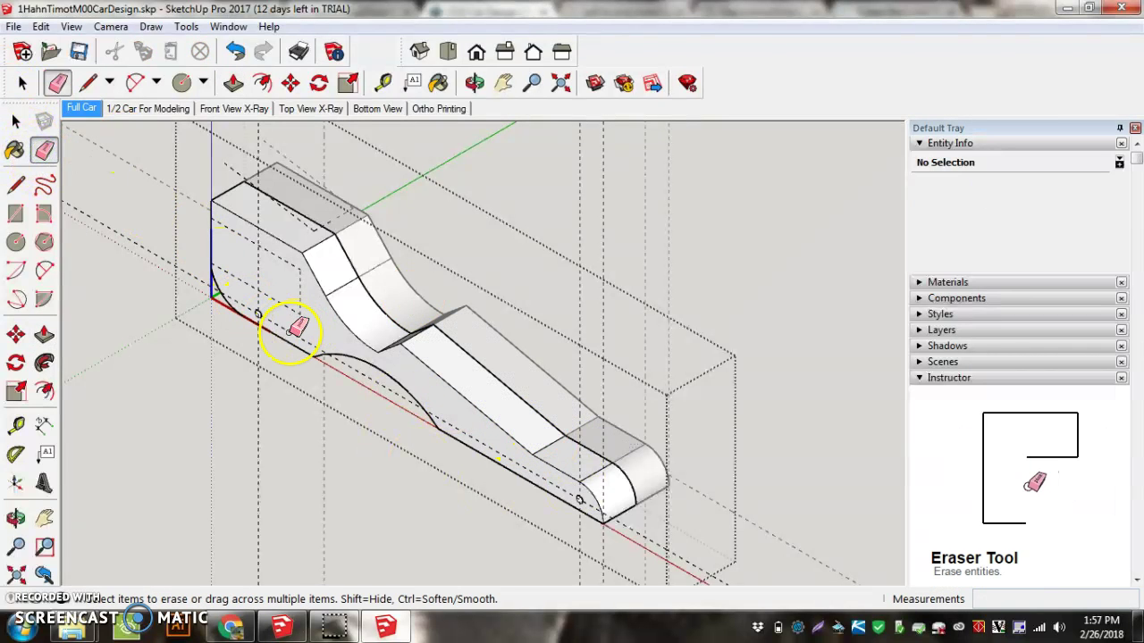
left_click(288, 332)
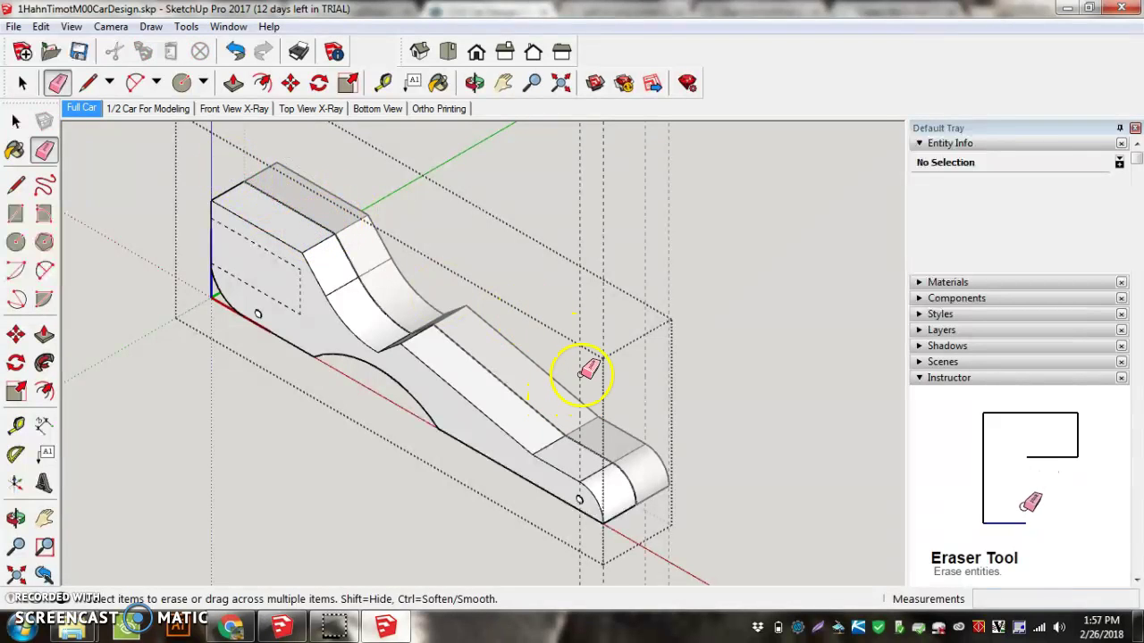
mouse_move(589, 370)
left_mouse_down()
mouse_move(619, 356)
mouse_move(636, 316)
left_mouse_up()
scroll(643, 299, "down", 4)
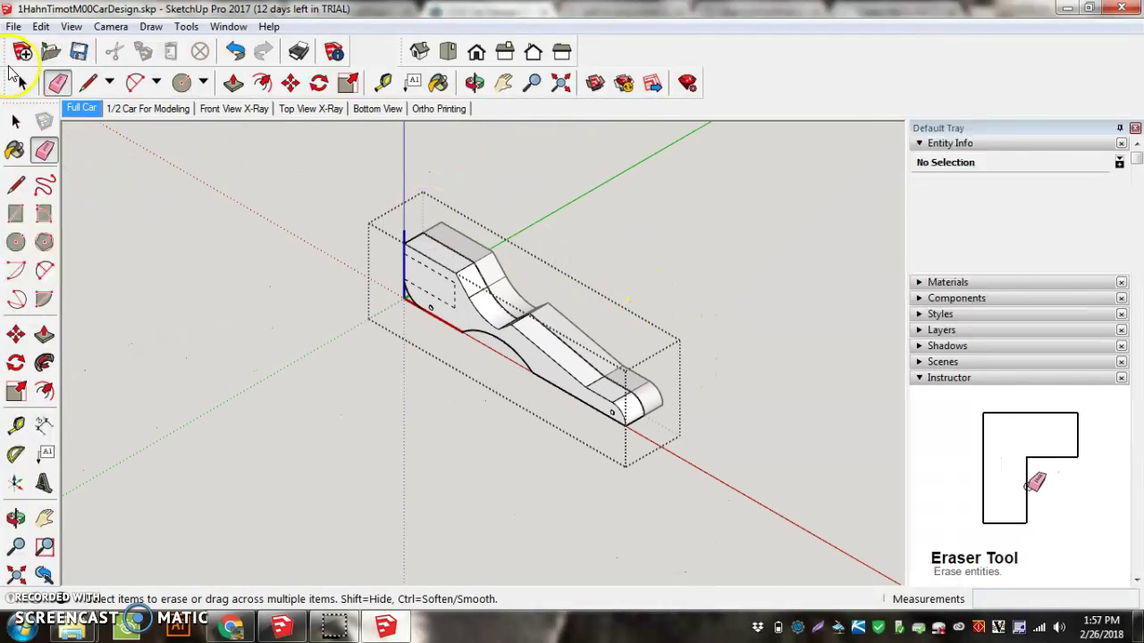
left_click_drag(550, 513, 595, 441)
scroll(595, 340, "up", 5)
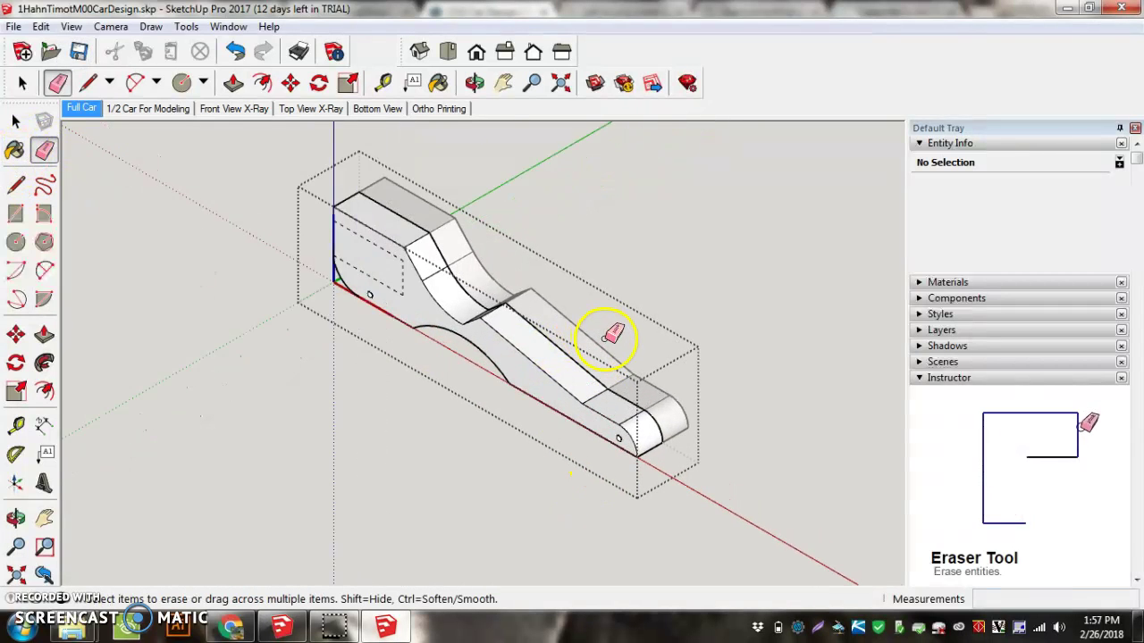
left_click(81, 108)
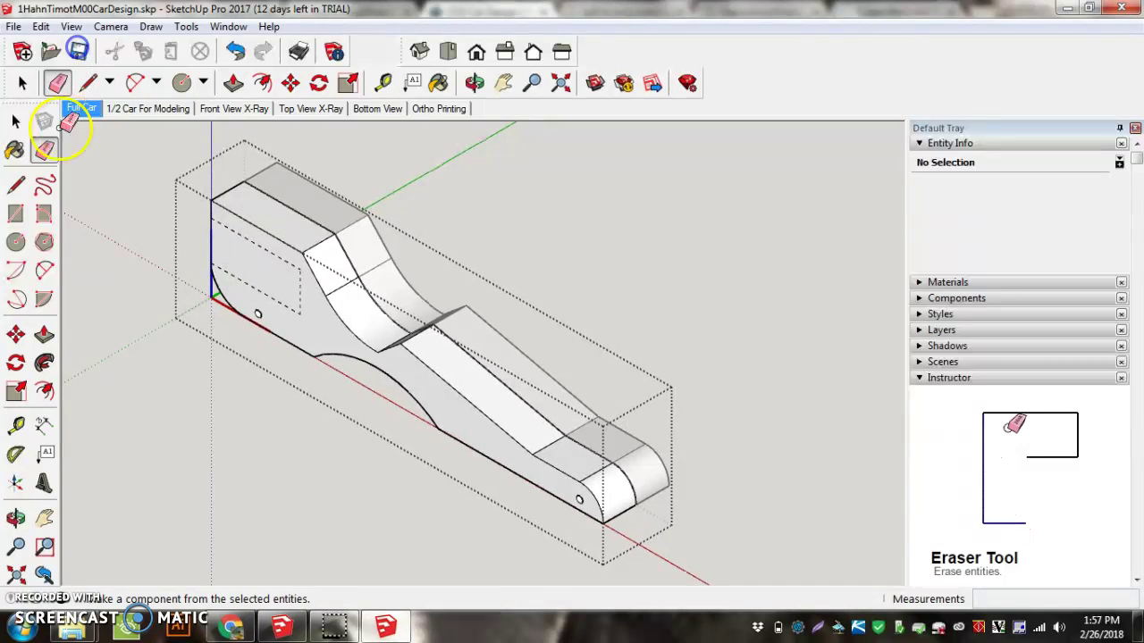
left_click(17, 124)
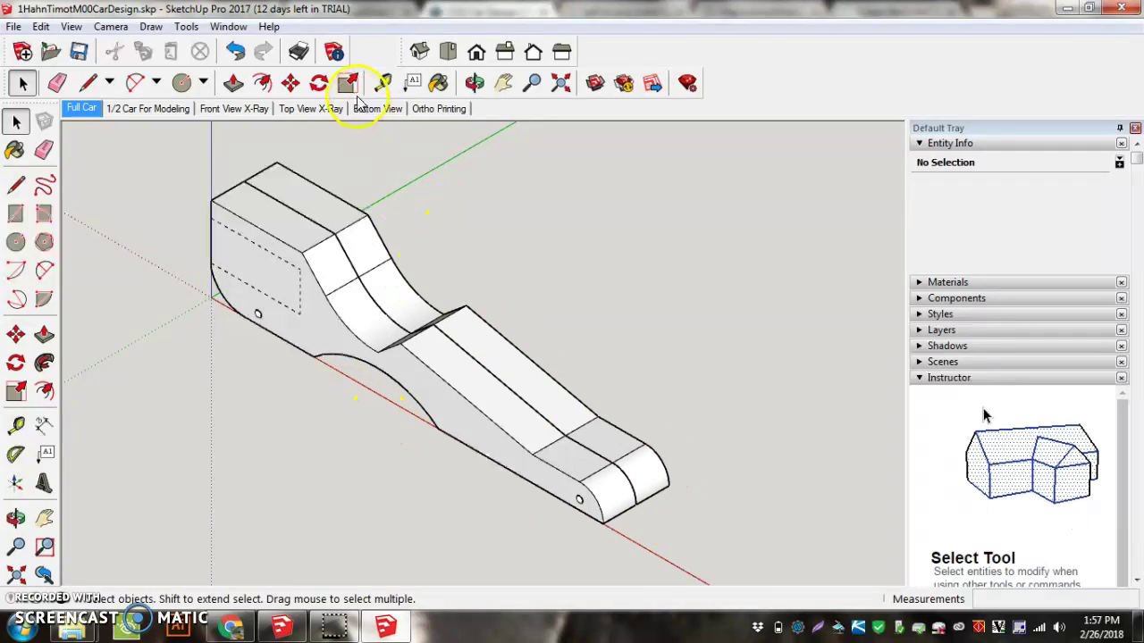
Review the Ortho Printing scene, then return via Full Car to 1/2 Car For Modeling.
left_click(440, 108)
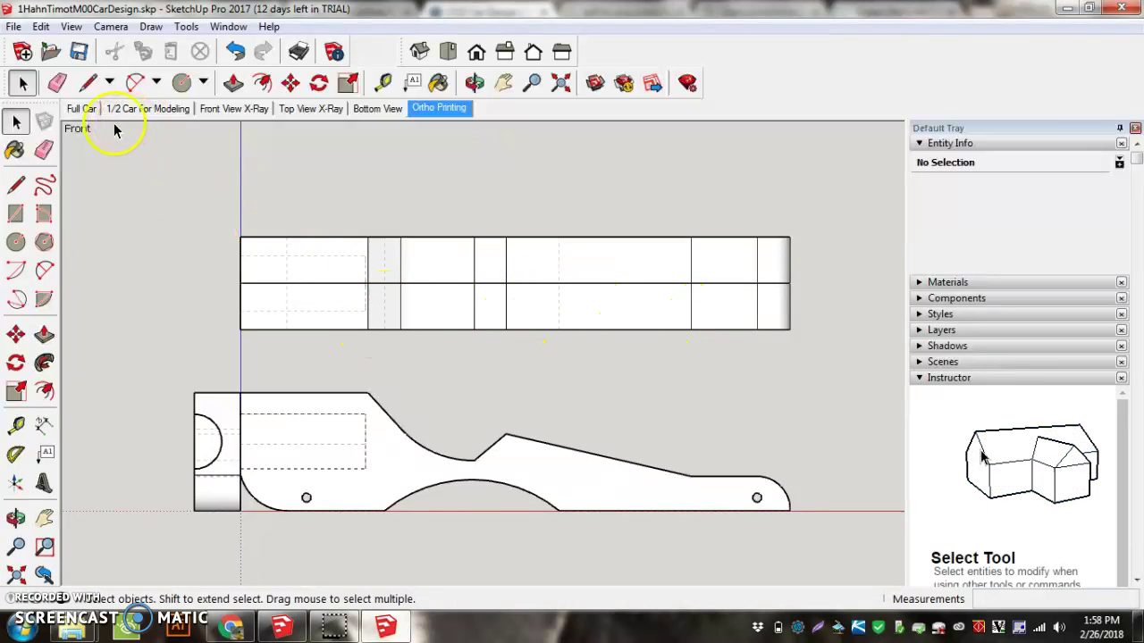
left_click(75, 108)
left_click(143, 108)
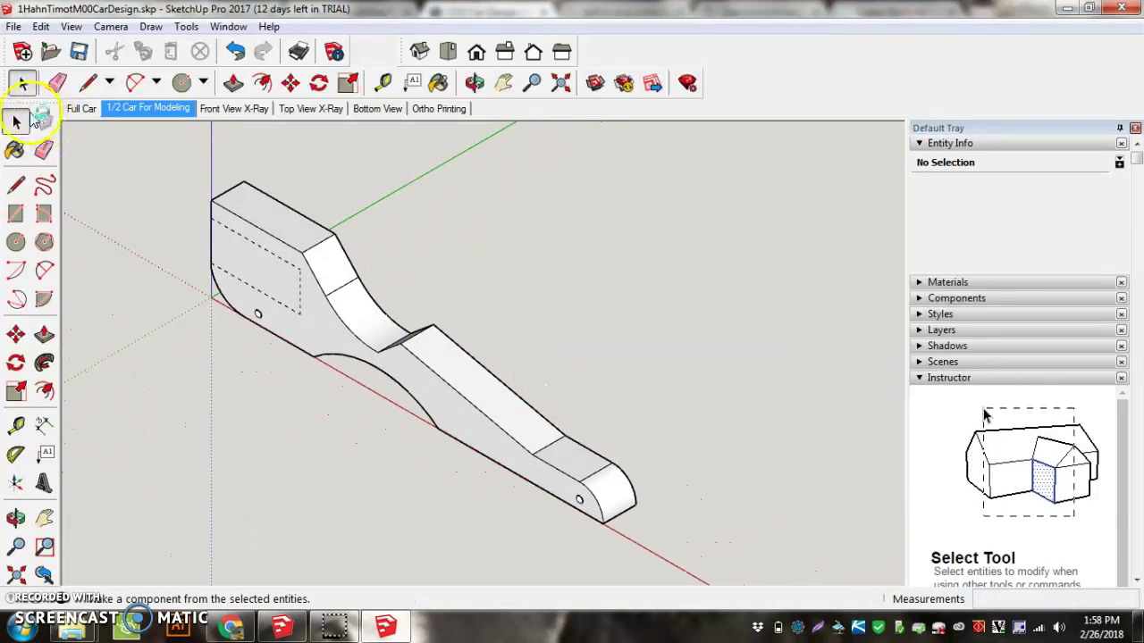
Enter the car half component with Edit Component and orbit toward a front view.
left_click(13, 121)
right_click(460, 429)
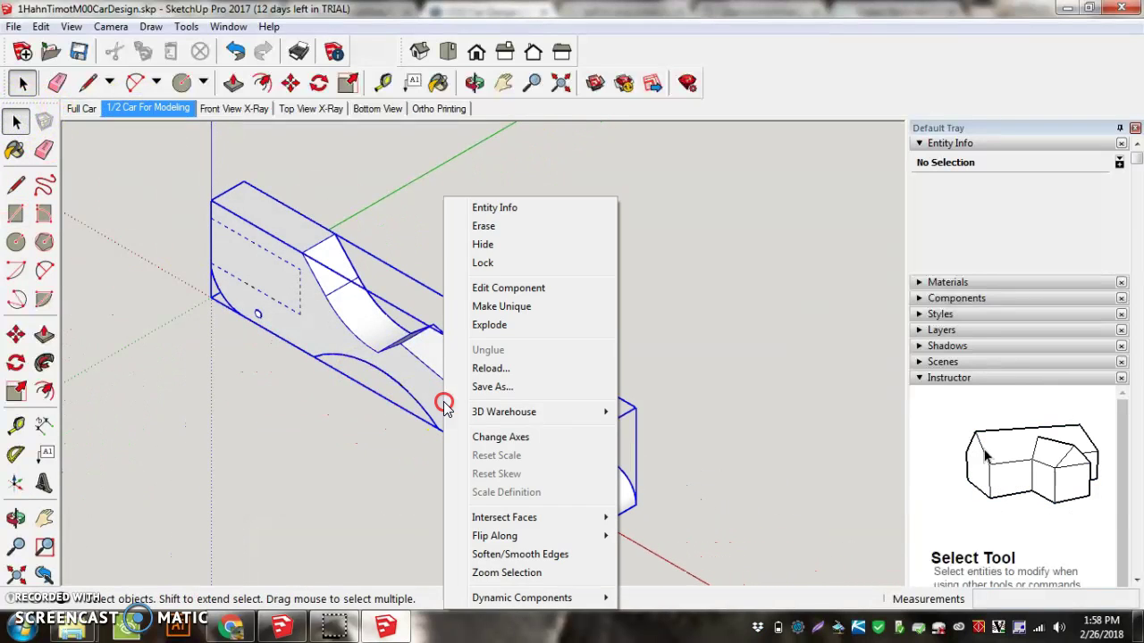
left_click(506, 294)
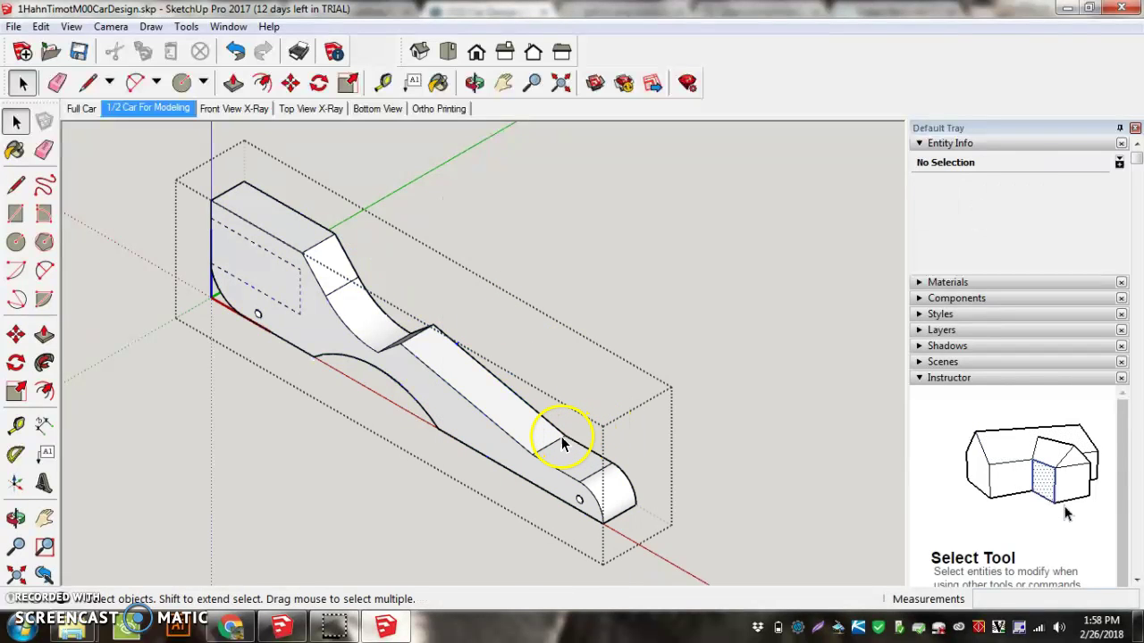
middle_click_drag(364, 498, 539, 209)
middle_click_drag(430, 402, 451, 451)
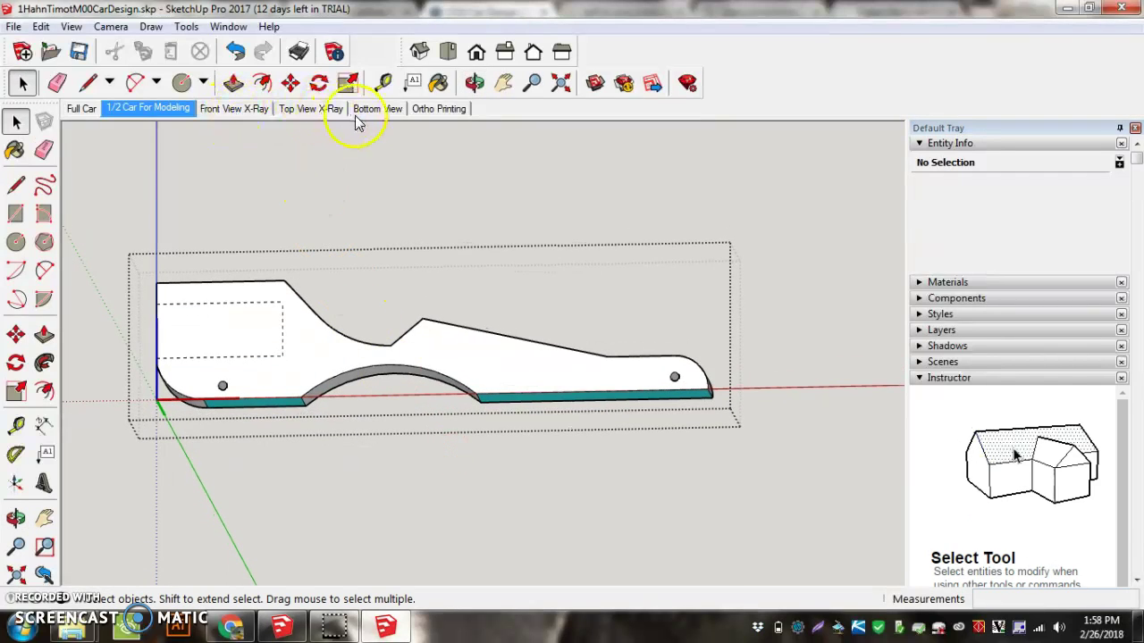
Switch to the Bottom View scene and zoom around the carved underside.
left_click(382, 111)
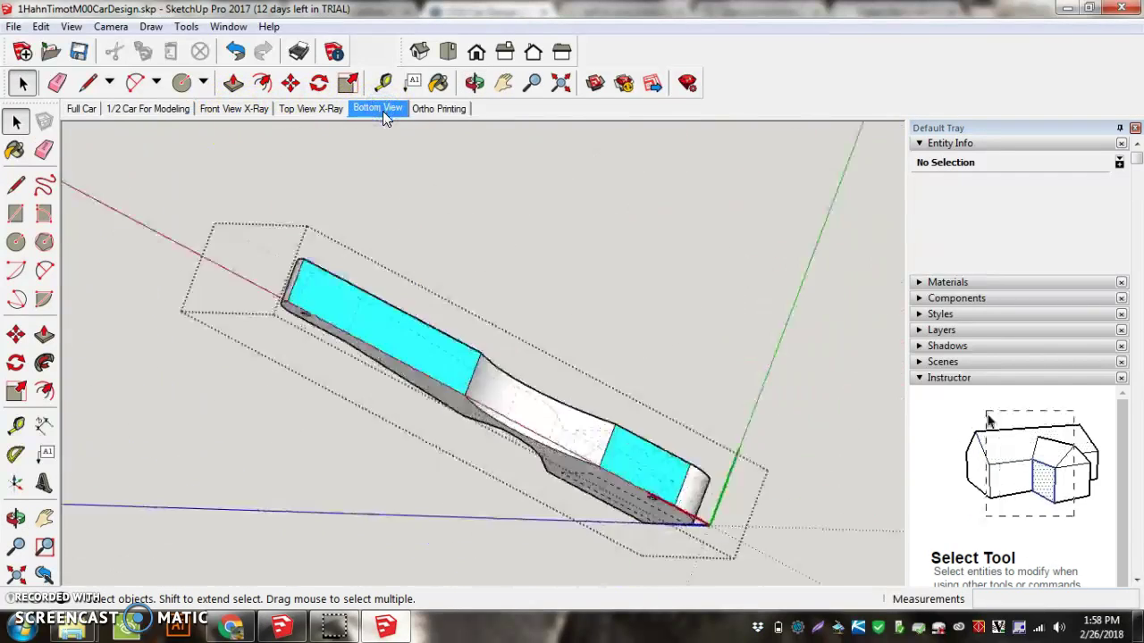
scroll(840, 389, "up", 1)
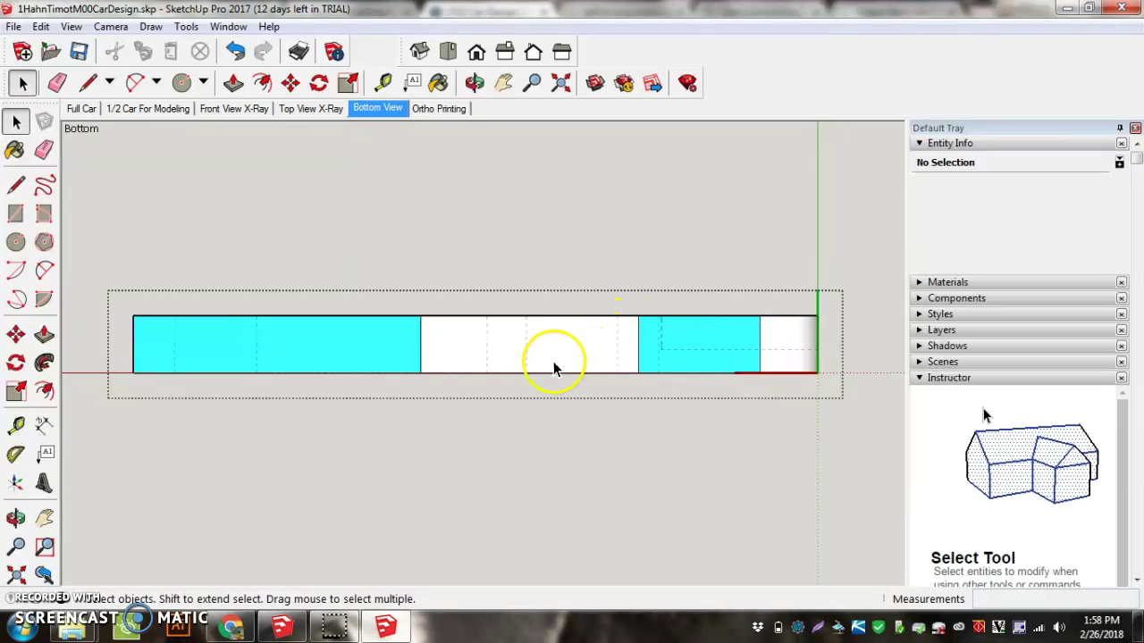
mouse_move(355, 340)
middle_mouse_down()
mouse_move(332, 340)
mouse_move(324, 403)
mouse_move(174, 345)
mouse_move(189, 348)
mouse_move(171, 439)
mouse_move(189, 386)
middle_mouse_up()
scroll(211, 356, "up", 2)
scroll(219, 451, "down", 3)
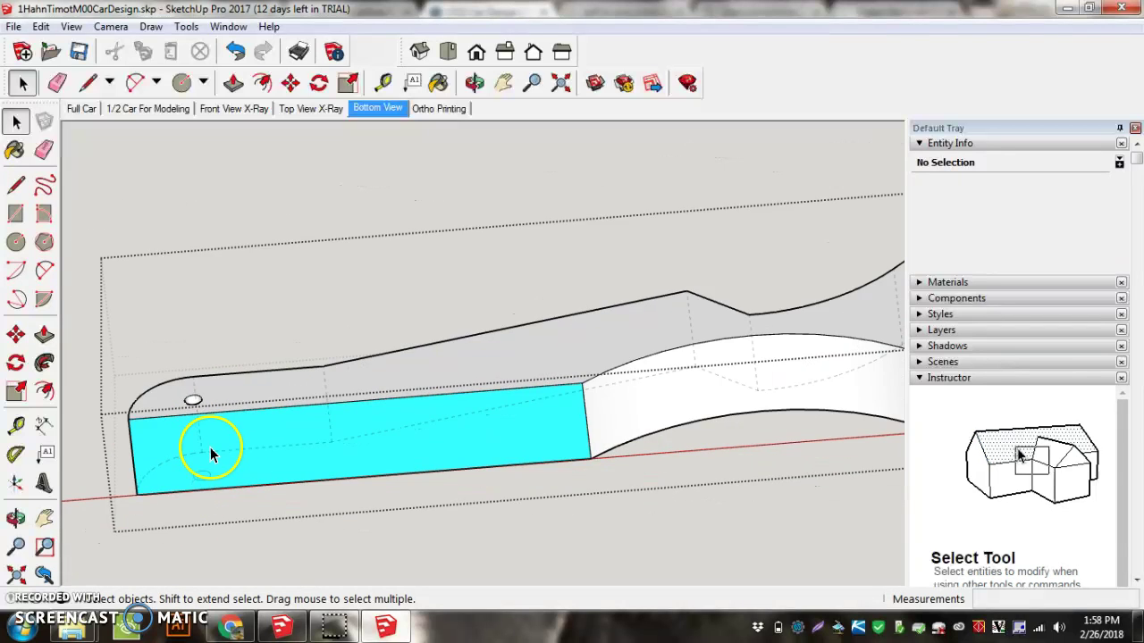
scroll(487, 472, "down", 2)
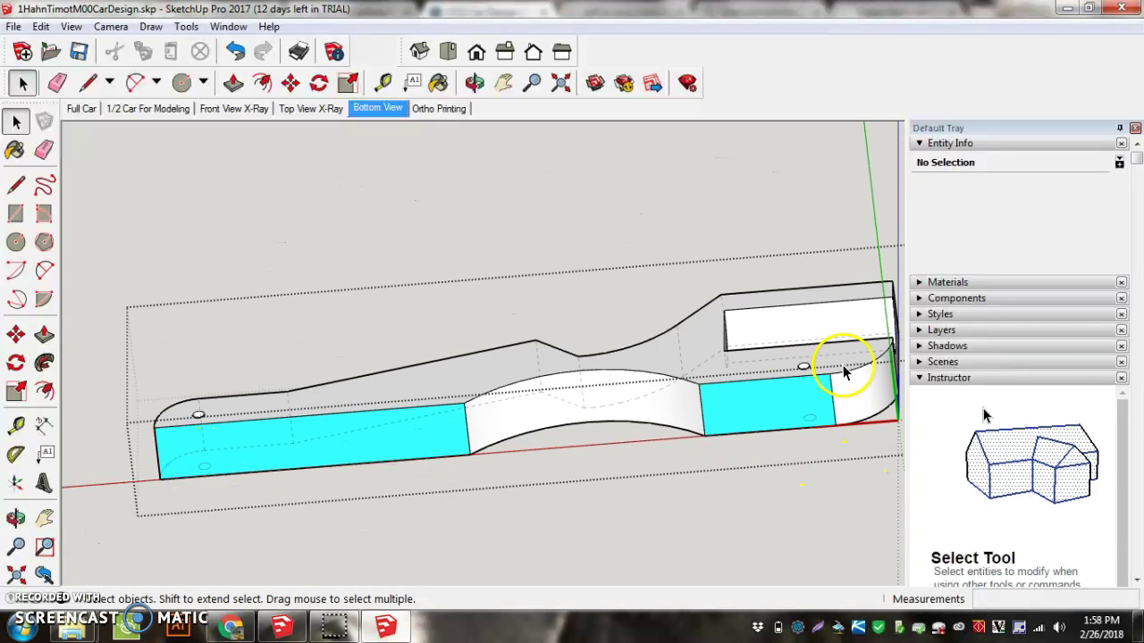
left_click(383, 119)
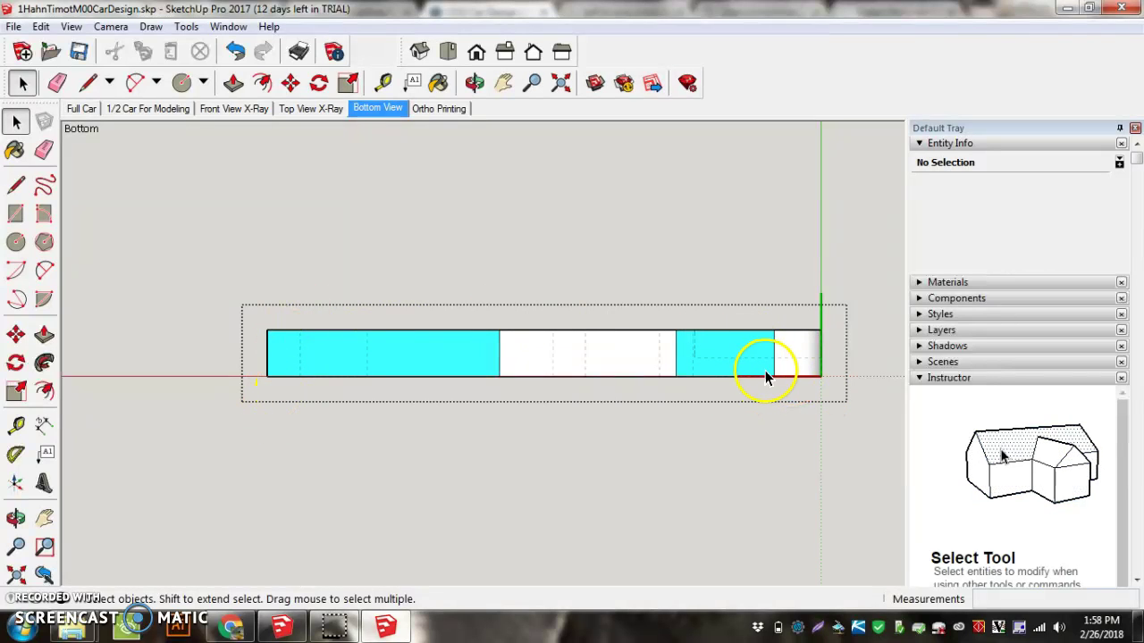
scroll(744, 366, "up", 2)
scroll(631, 324, "down", 3)
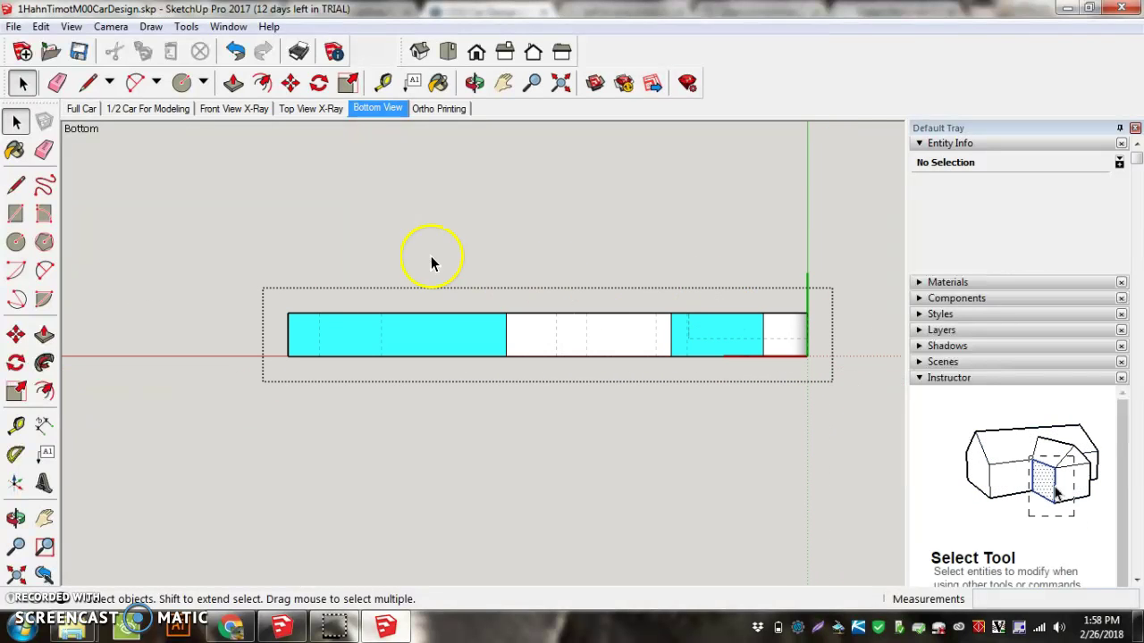
scroll(266, 344, "up", 1)
scroll(502, 280, "down", 1)
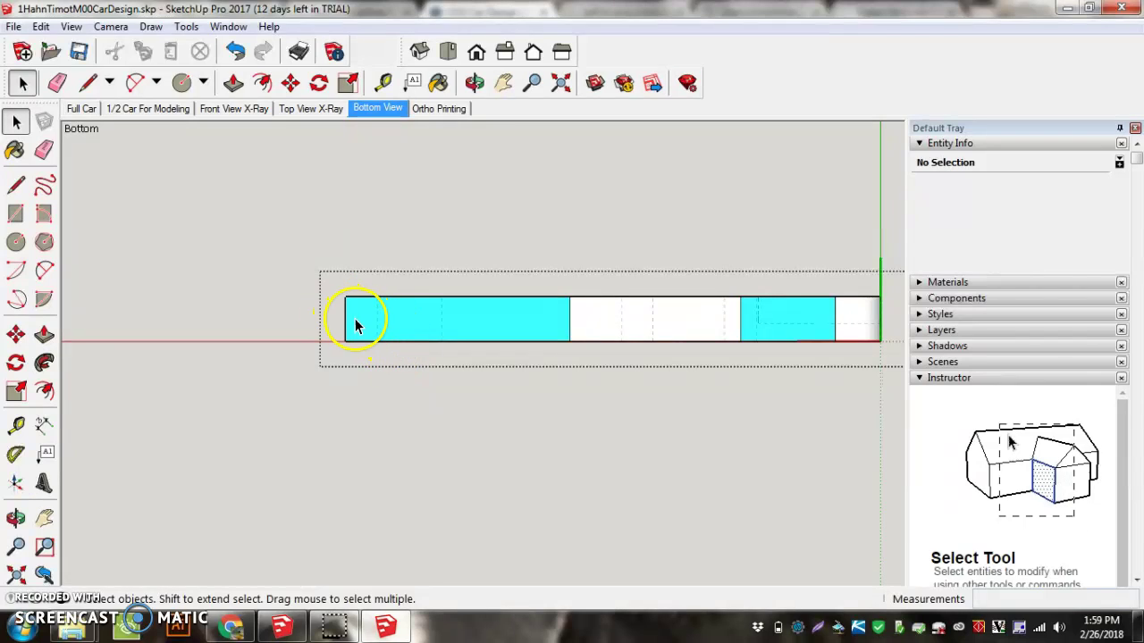
Try the Line and 2-Point Arc tools on the bottom edge, then orbit to a tilted view.
left_click(87, 83)
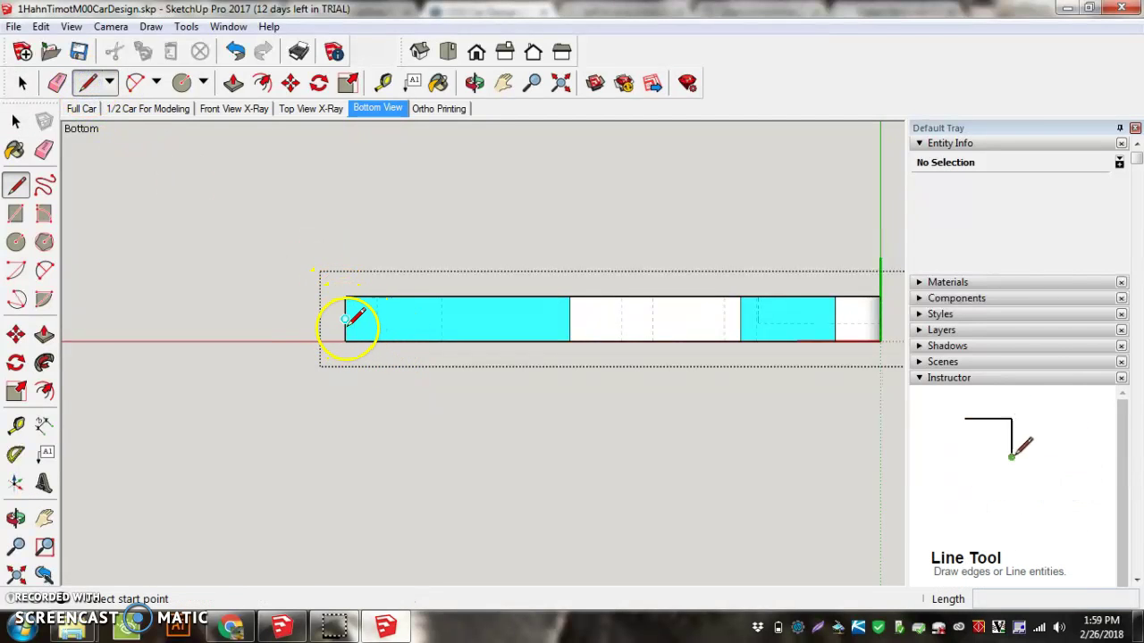
scroll(304, 333, "down", 2)
scroll(655, 348, "up", 2)
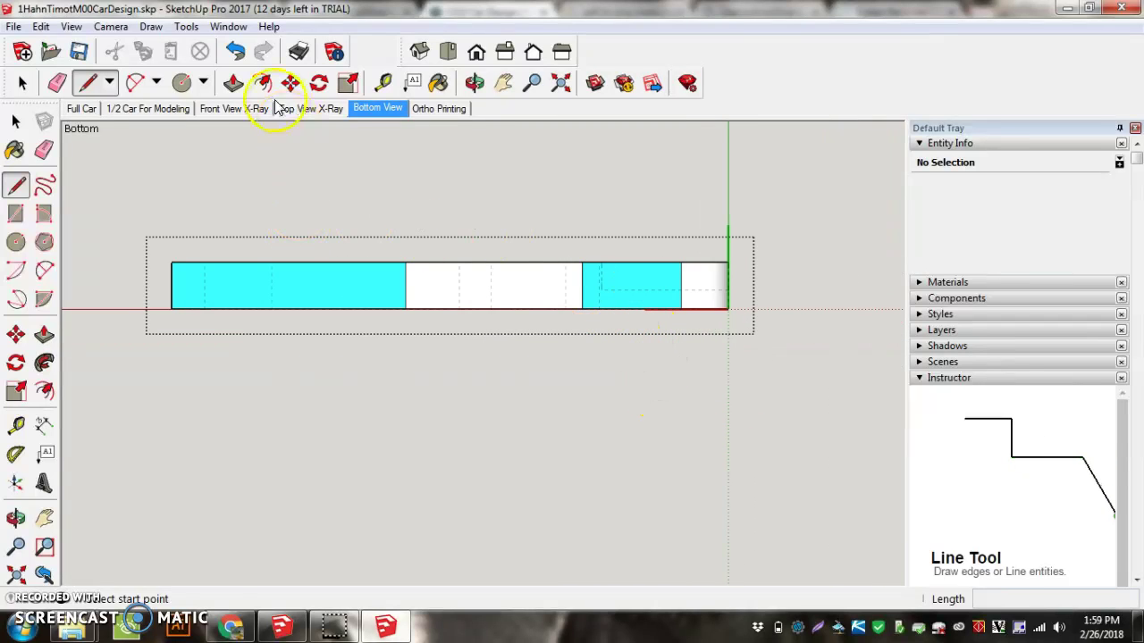
left_click(134, 82)
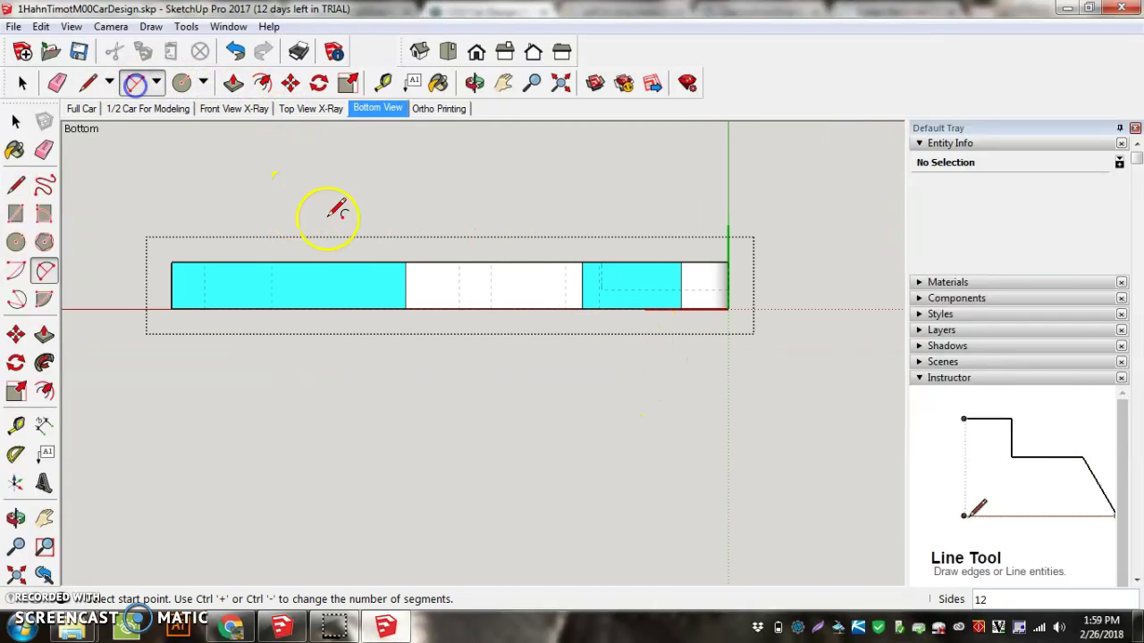
left_click(331, 308)
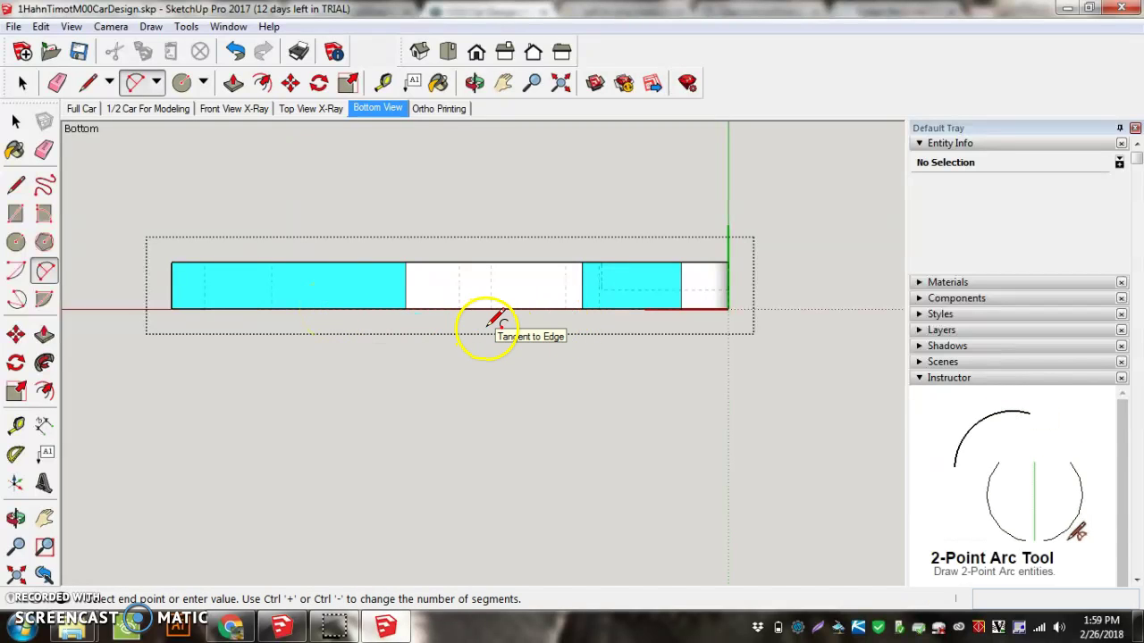
middle_click_drag(485, 324, 506, 383)
scroll(518, 357, "up", 3)
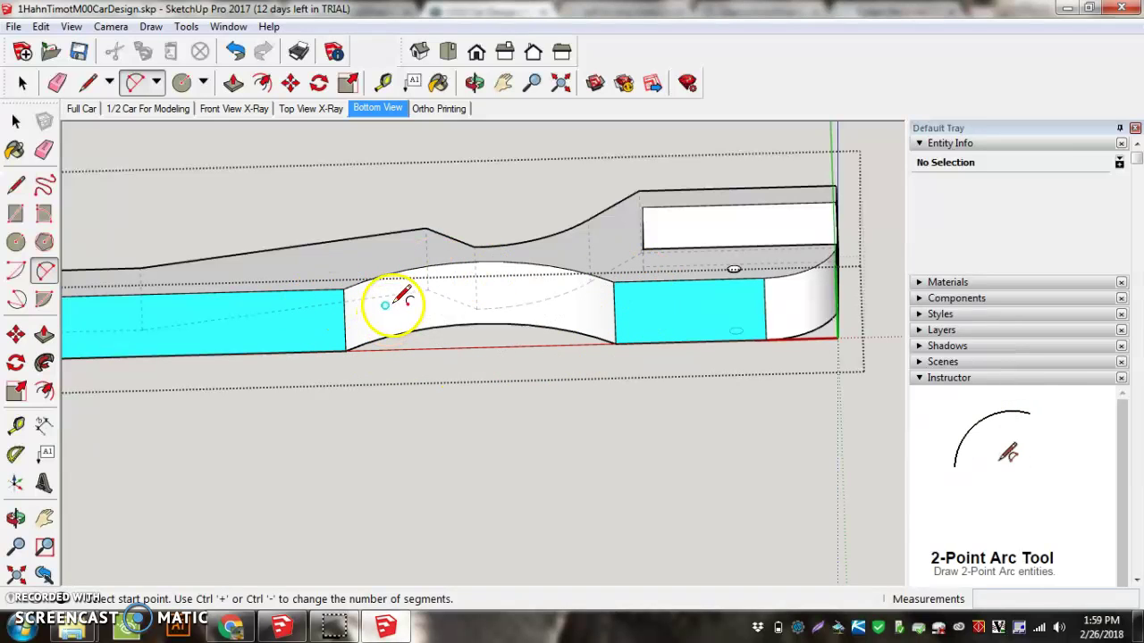
Draw a 79.5 × 21 mm rectangle across the white section between the cyan faces.
left_click(15, 213)
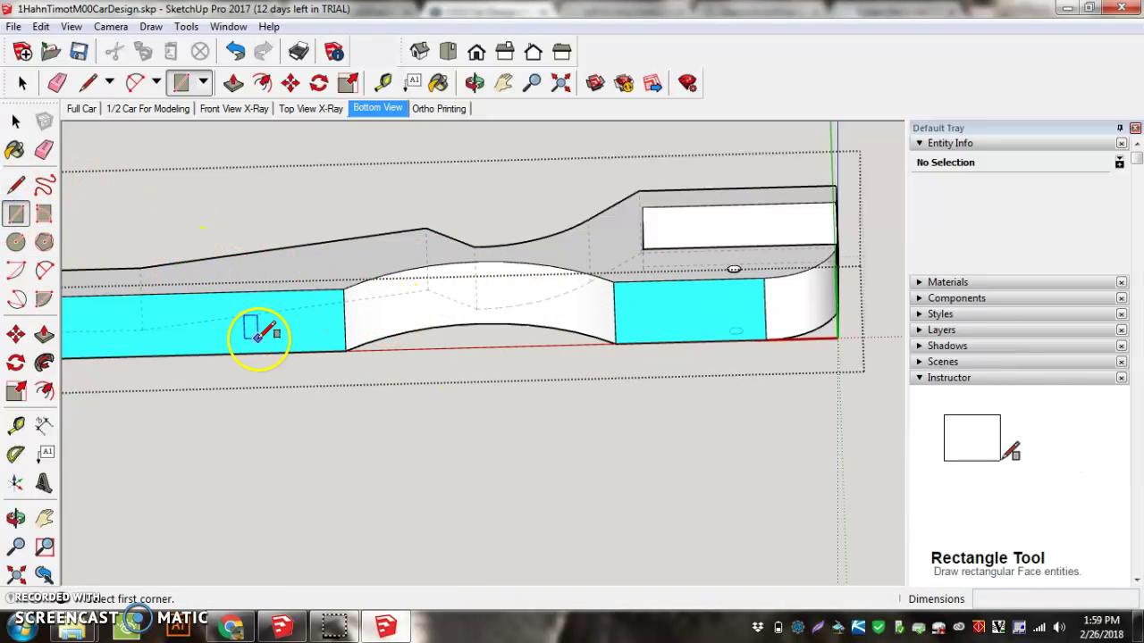
left_click(344, 289)
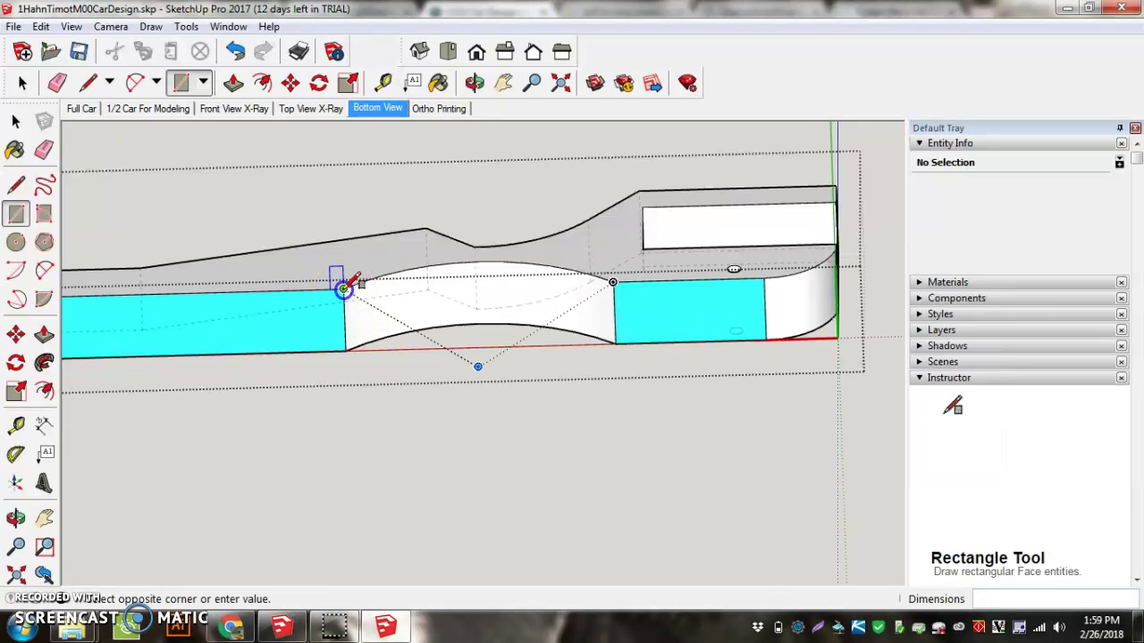
left_click(615, 343)
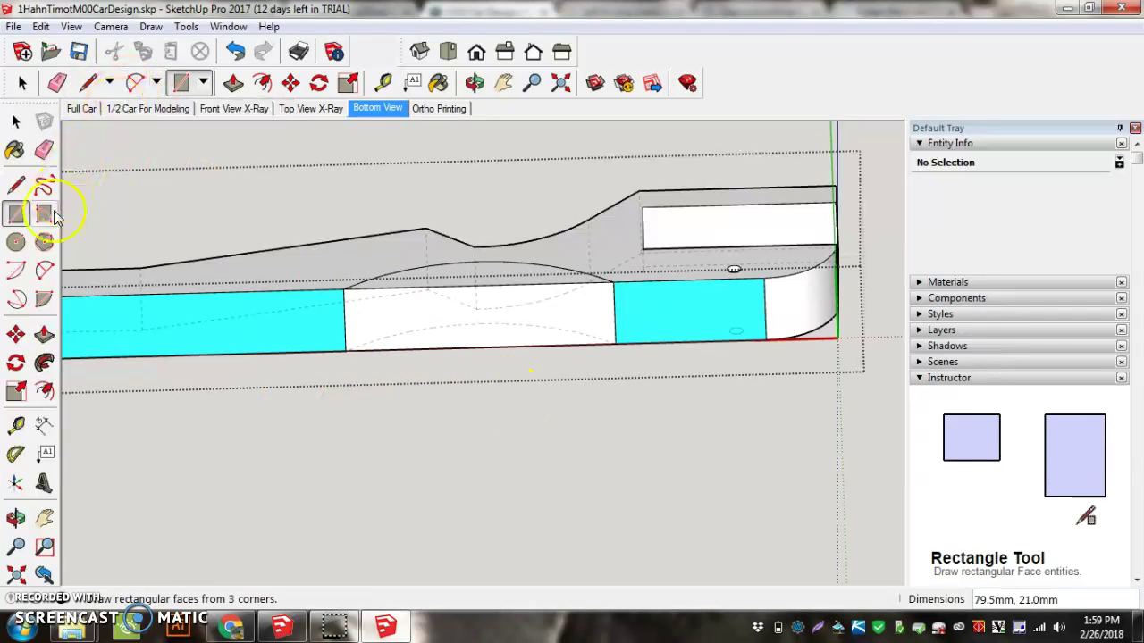
Draw a first two-point arc along the bottom edge with a 13.1mm bulge.
left_click(44, 270)
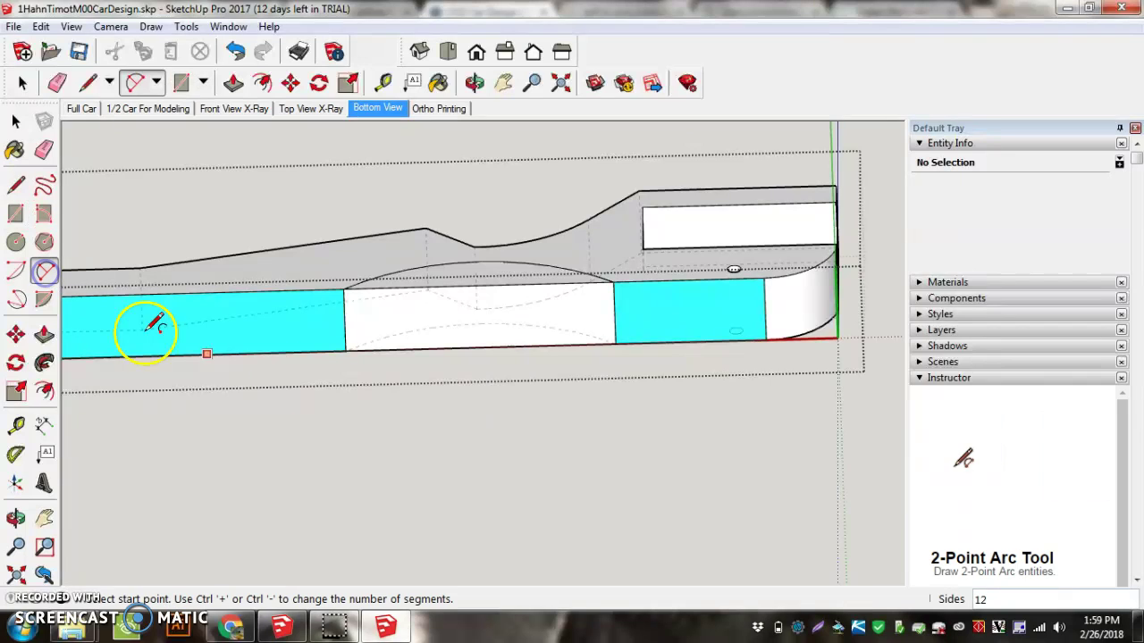
left_click(242, 353)
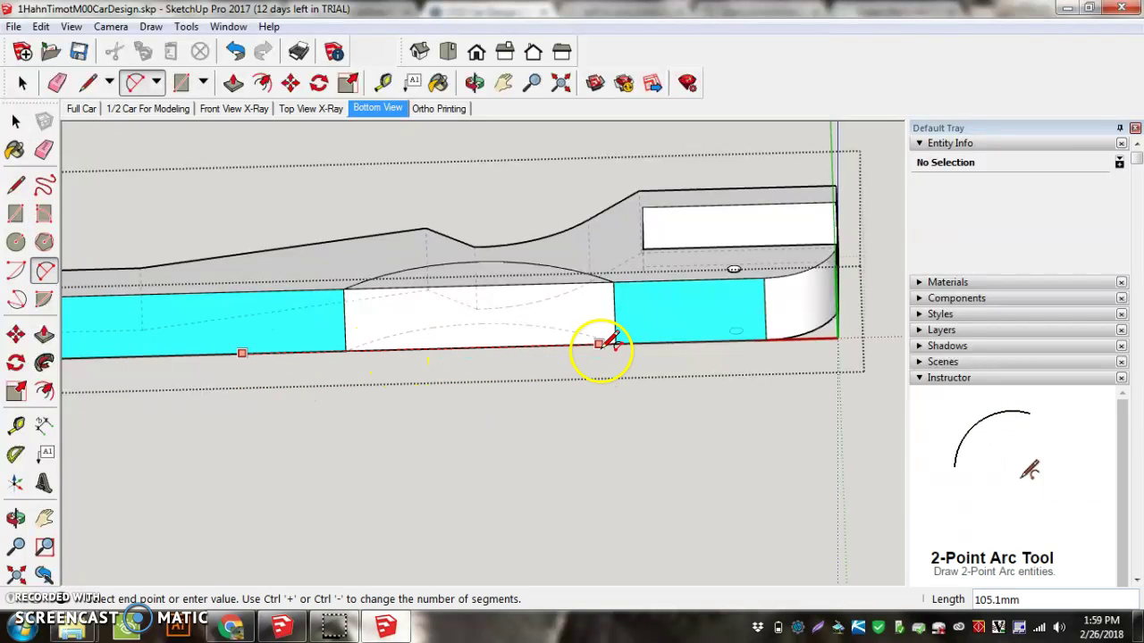
left_click(561, 344)
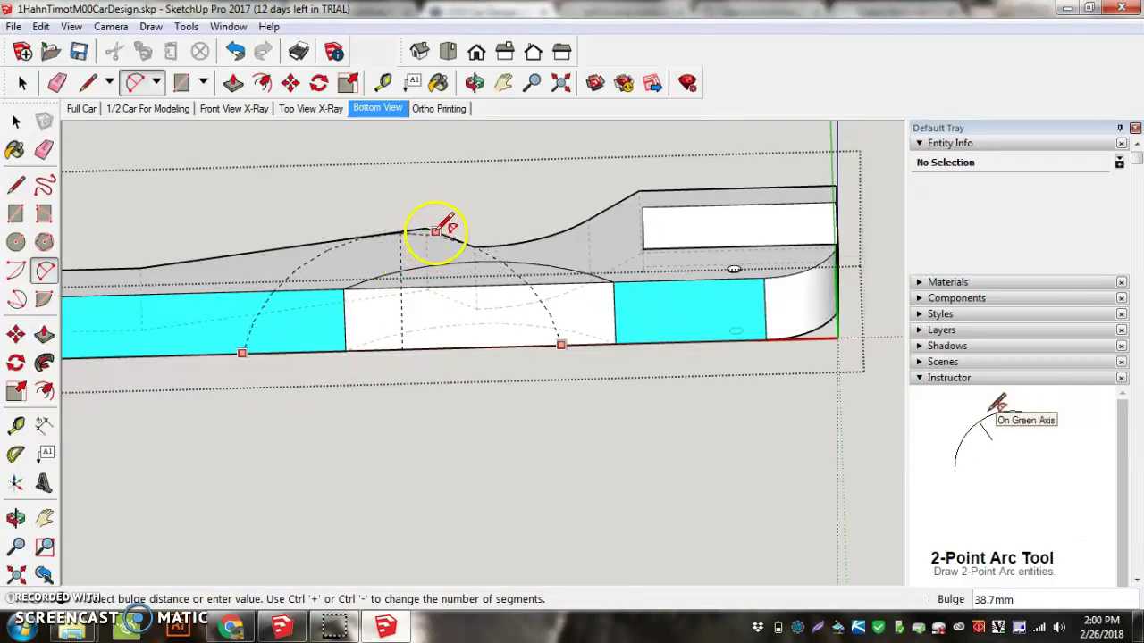
left_click(402, 306)
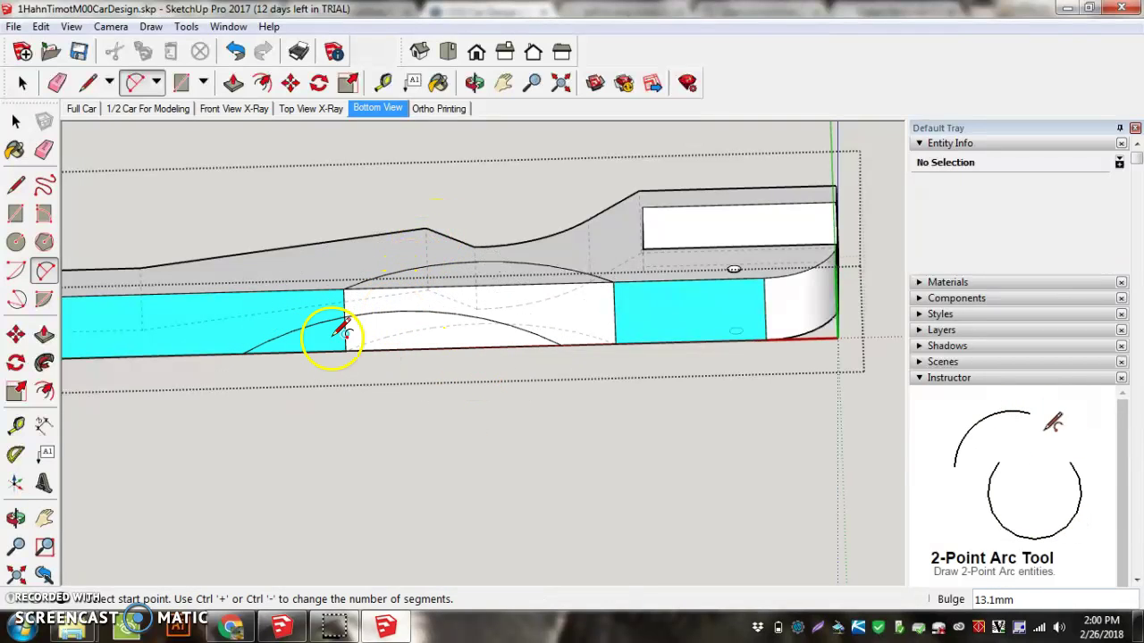
middle_click_drag(672, 342, 122, 396)
scroll(240, 373, "up", 3)
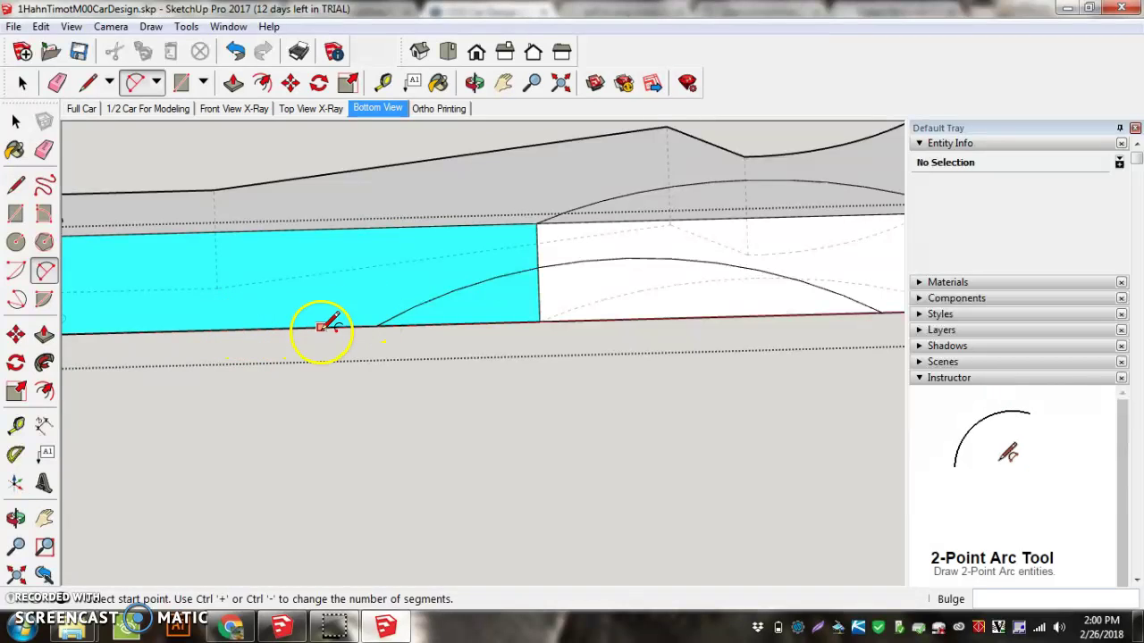
Add two more two-point arcs along the bottom edge to outline the side cuts.
left_click(271, 327)
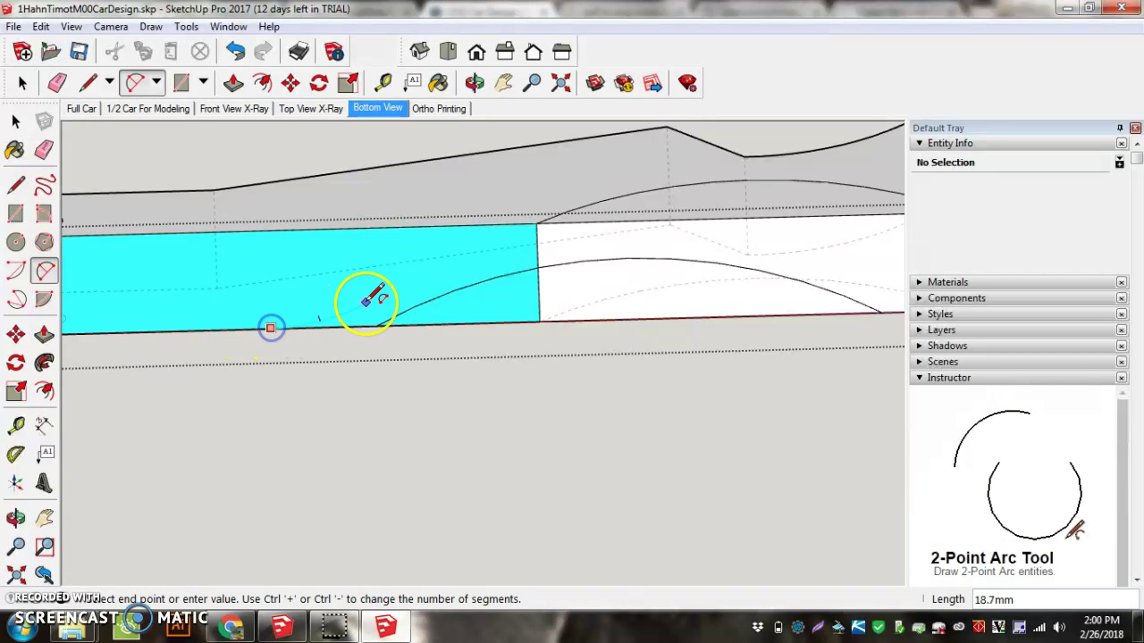
left_click(435, 298)
left_click(434, 301)
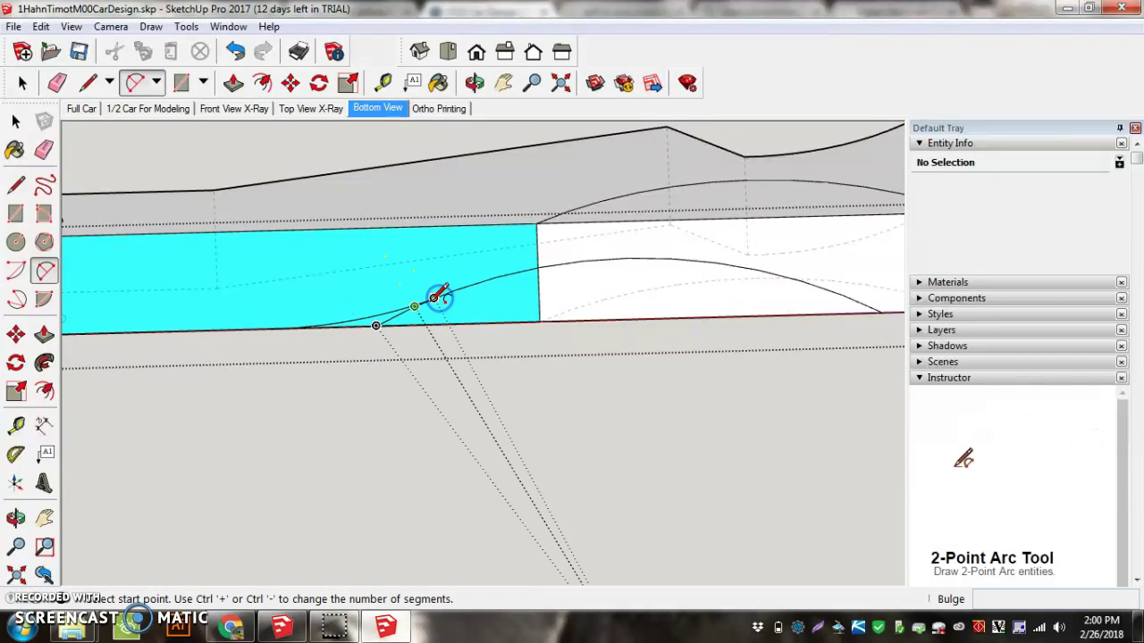
scroll(98, 324, "down", 3)
scroll(726, 344, "down", 3)
scroll(599, 304, "up", 3)
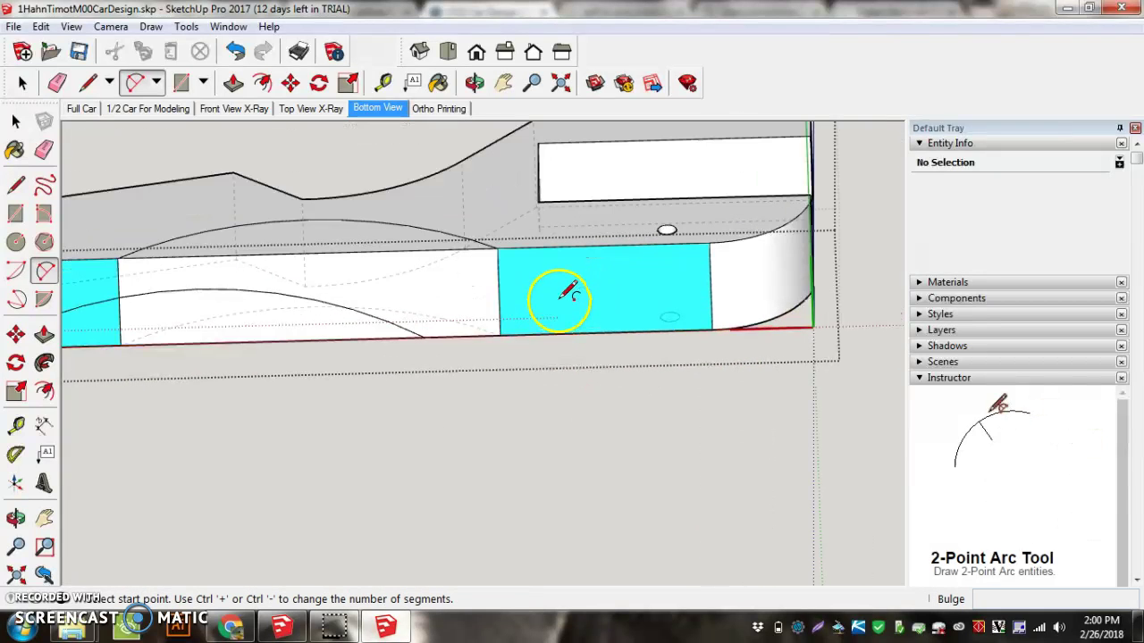
left_click(500, 334)
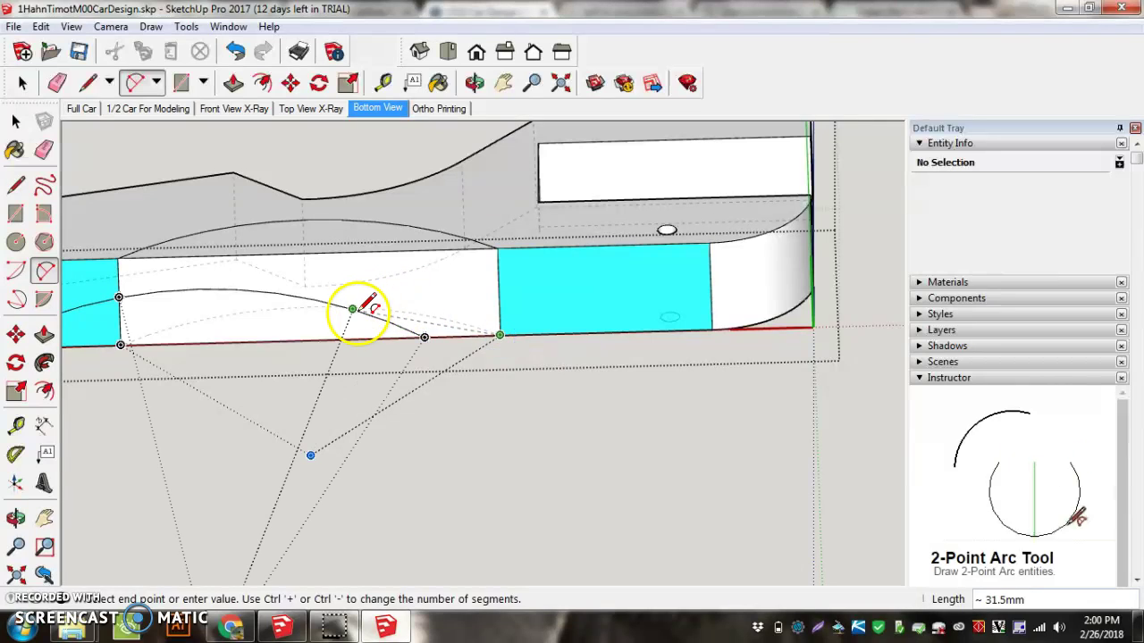
scroll(408, 329, "up", 2)
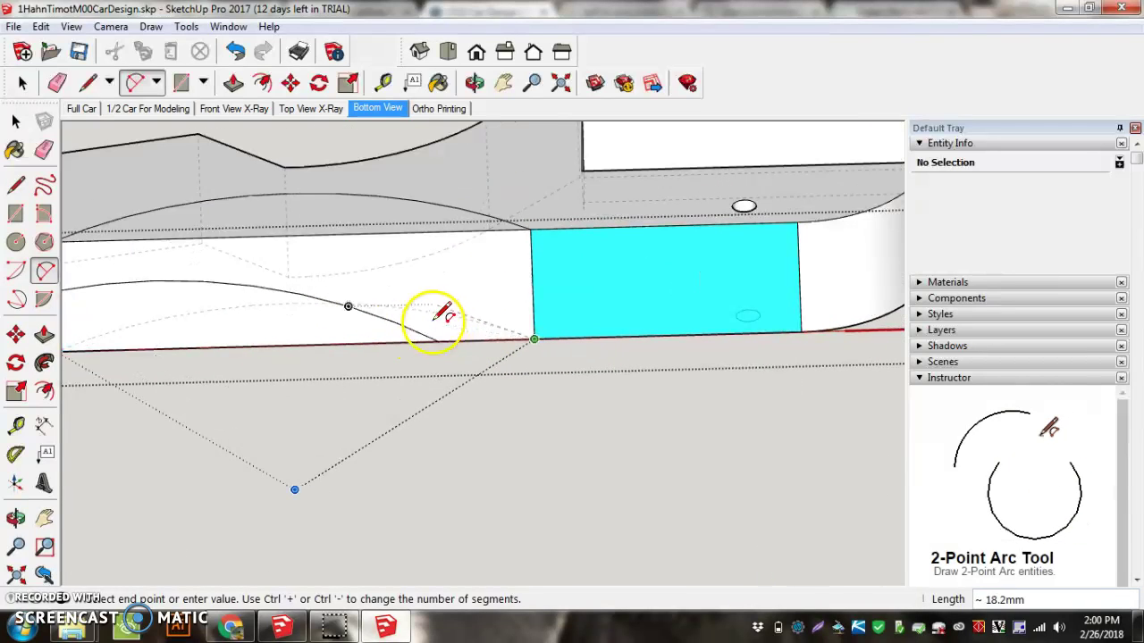
left_click(376, 313)
left_click(434, 325)
scroll(478, 338, "down", 2)
scroll(385, 312, "down", 2)
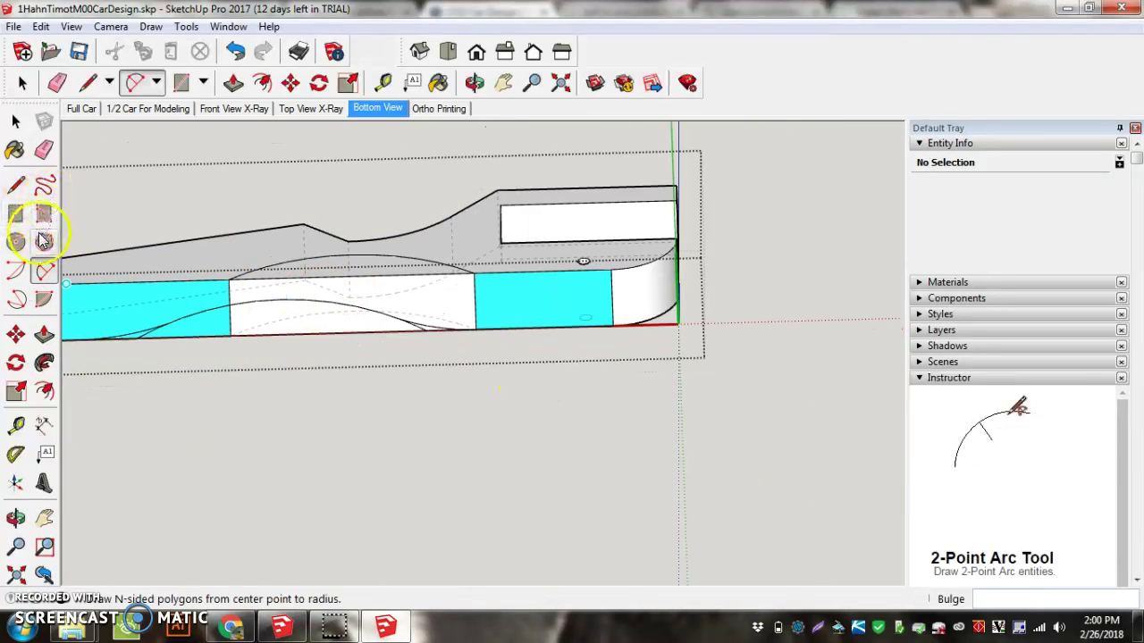
left_click(44, 150)
scroll(147, 331, "up", 5)
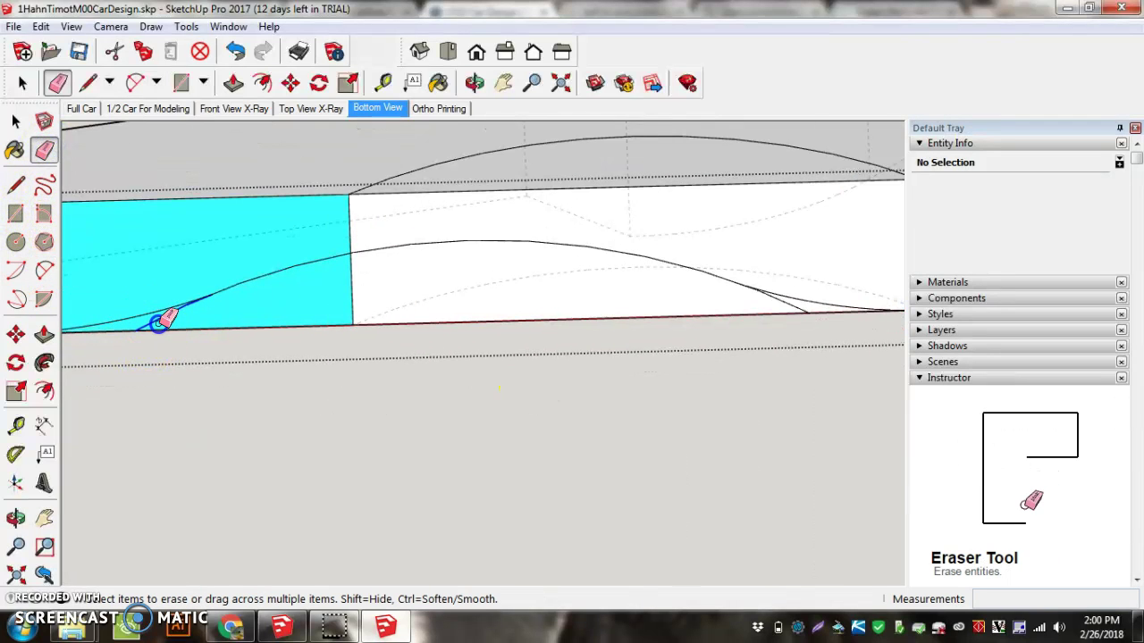
middle_click_drag(161, 322, 381, 311)
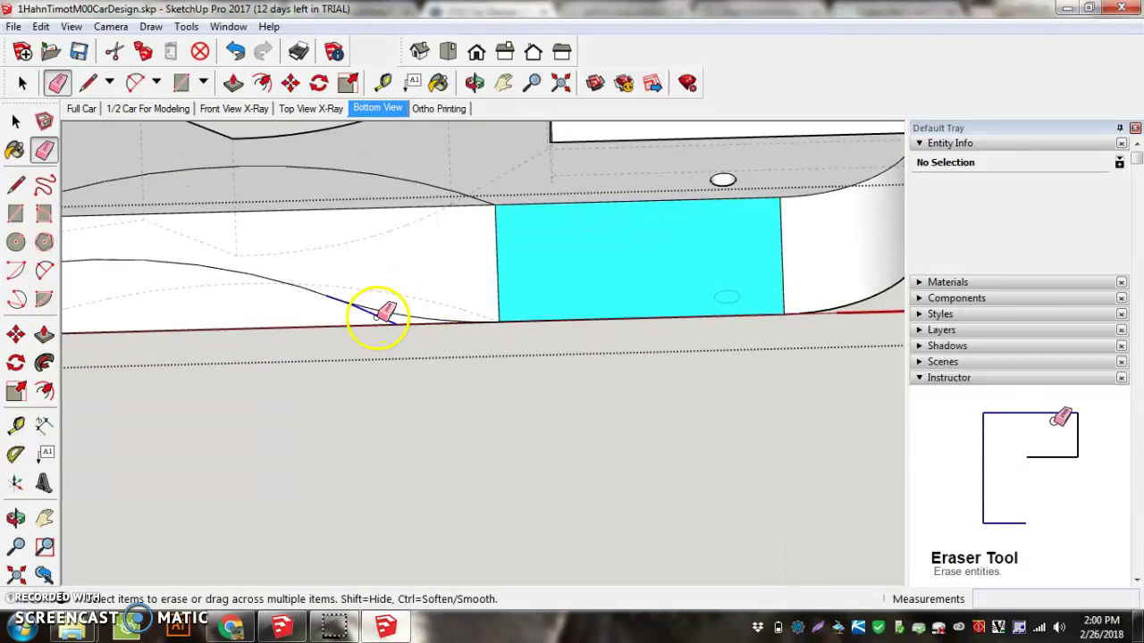
scroll(375, 224, "down", 5)
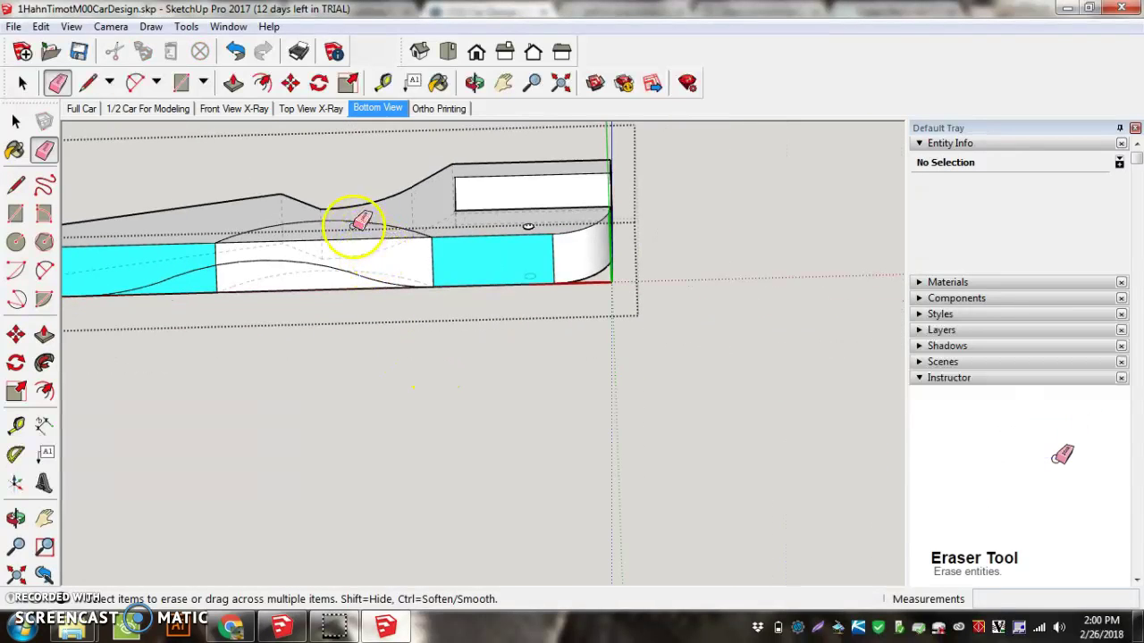
middle_click_drag(387, 212, 565, 298)
scroll(319, 257, "up", 1)
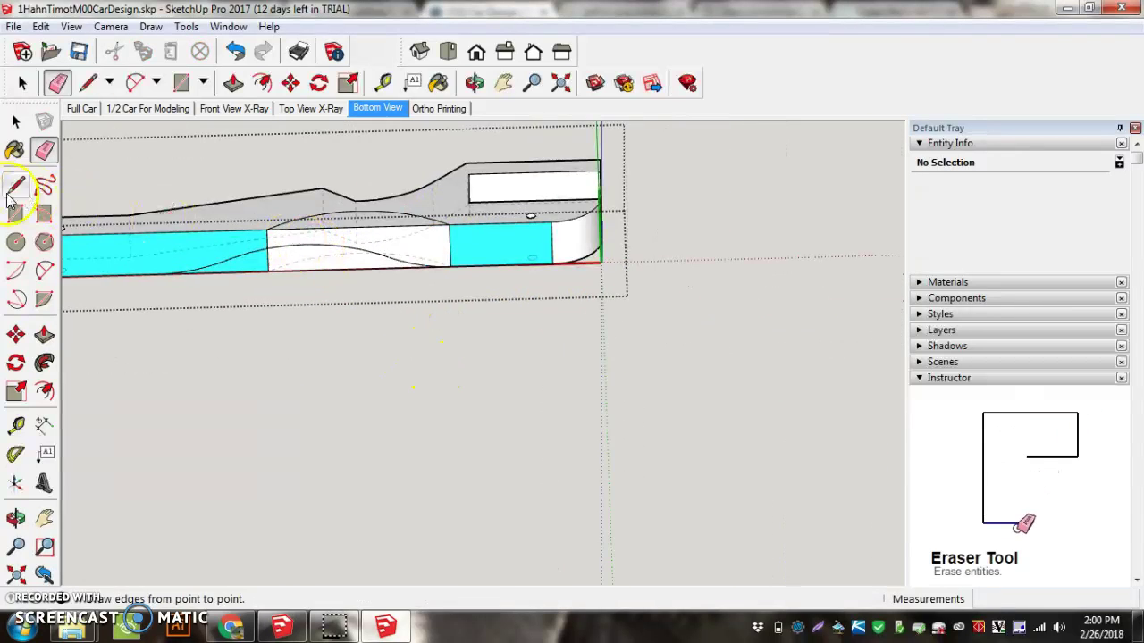
Push the cyan side-cut face 54.4mm into the car body.
left_click(45, 335)
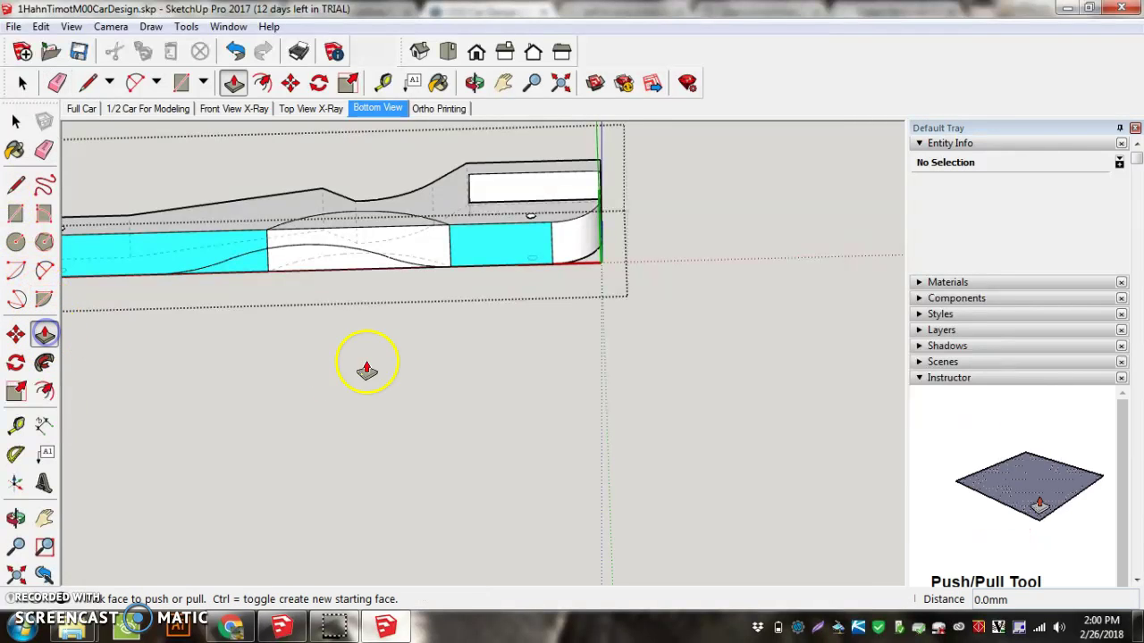
left_click(257, 258)
middle_click_drag(253, 234, 241, 375)
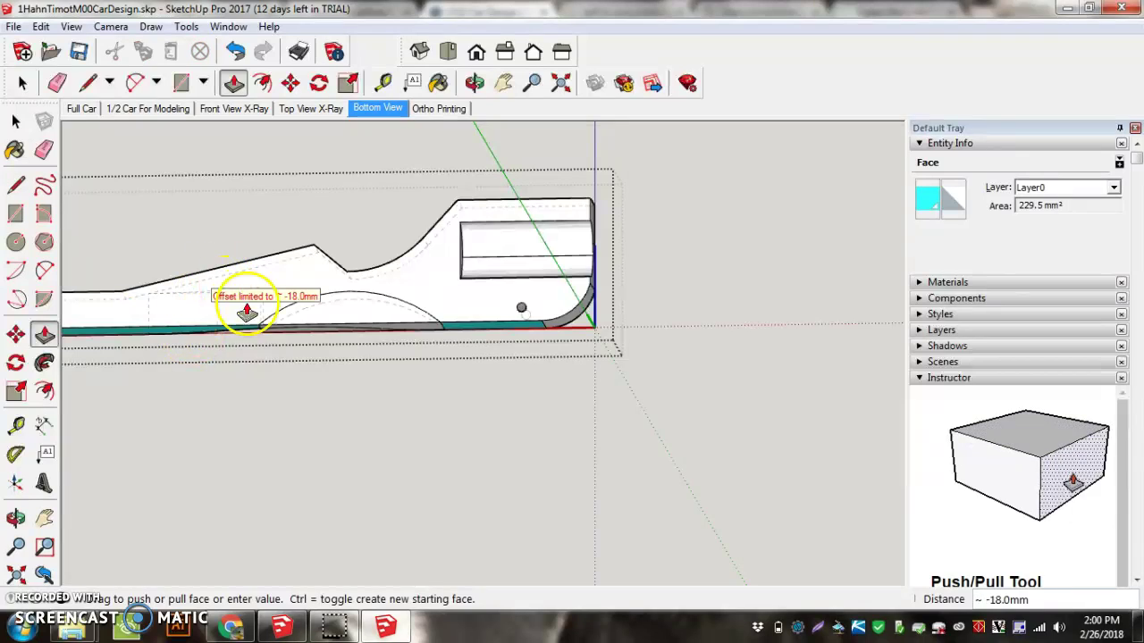
mouse_move(263, 314)
middle_mouse_down()
mouse_move(523, 281)
mouse_move(218, 317)
mouse_move(245, 304)
middle_mouse_up()
middle_click_drag(650, 234, 498, 391)
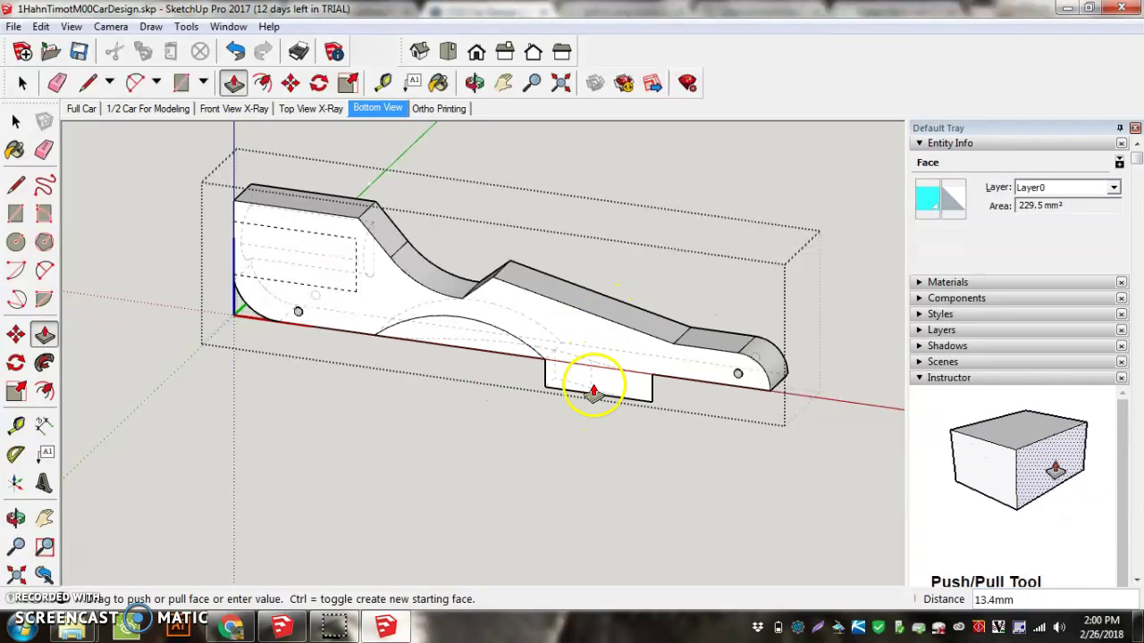
key("Escape")
left_click(581, 414)
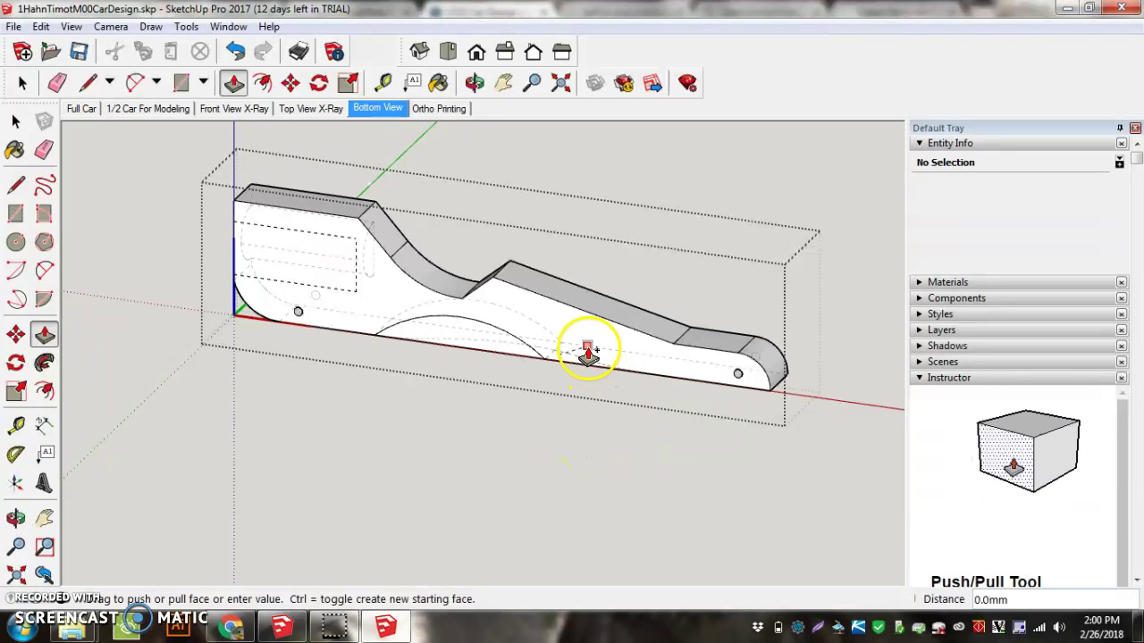
left_click(584, 243)
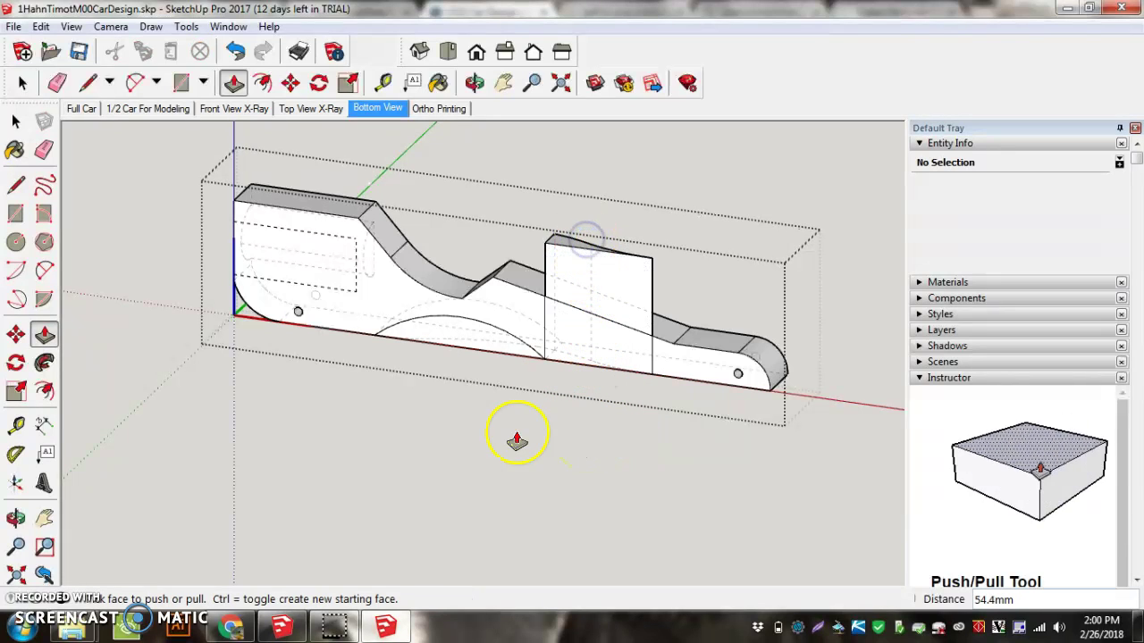
Push the bottom cyan face 54.4mm too, then inspect the carved body.
middle_click_drag(510, 434, 567, 173)
left_click(501, 368)
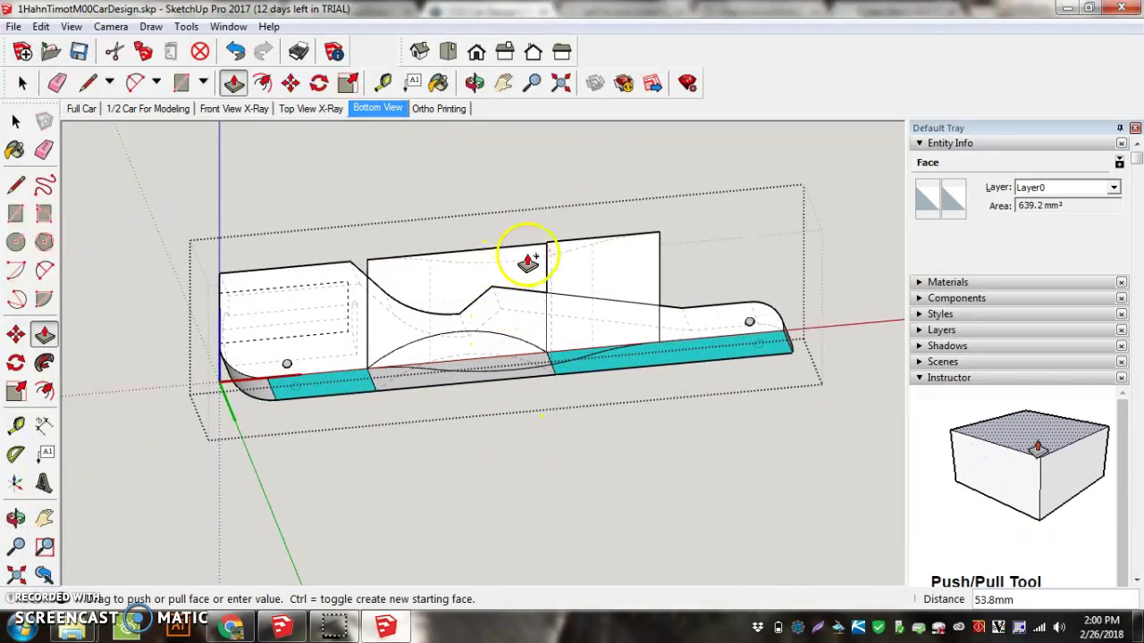
left_click(556, 247)
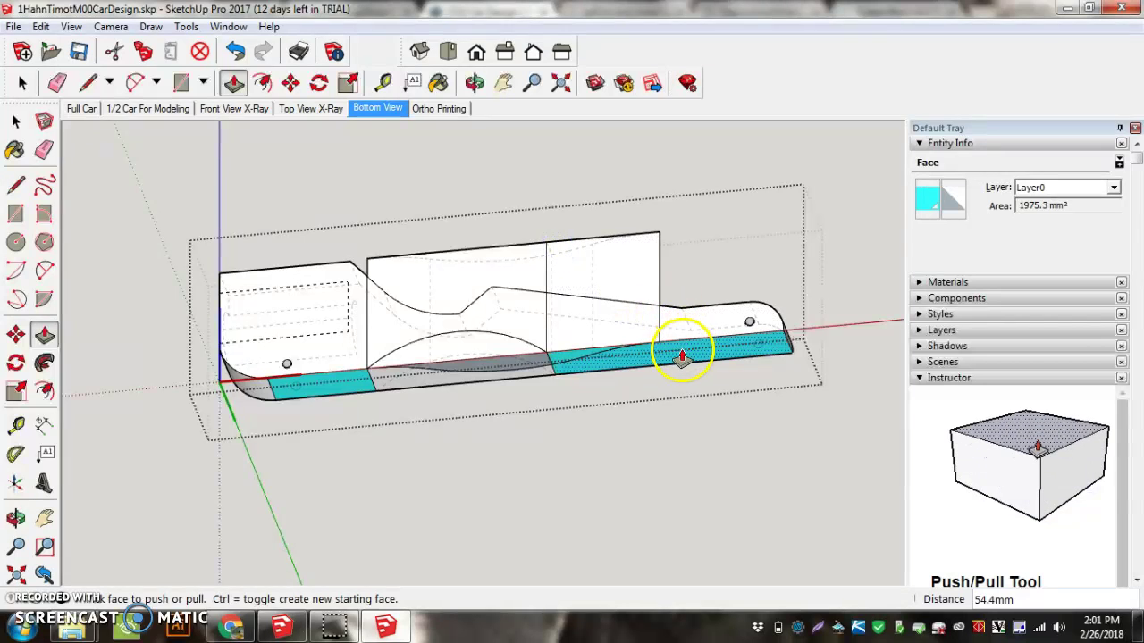
middle_click_drag(503, 332, 332, 485)
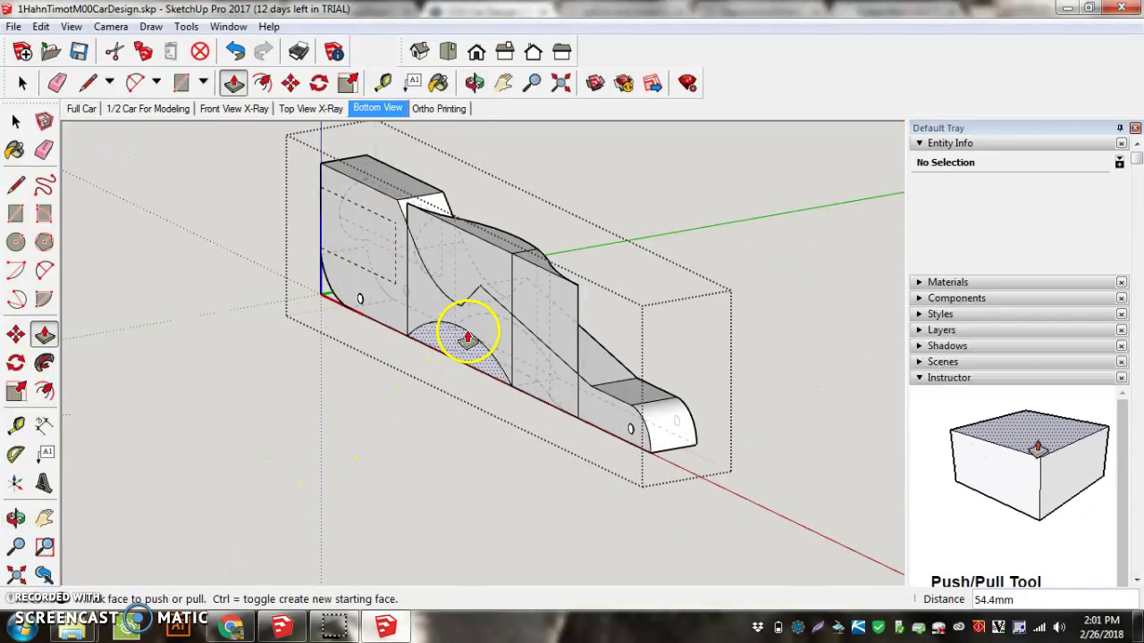
middle_click_drag(473, 327, 84, 439)
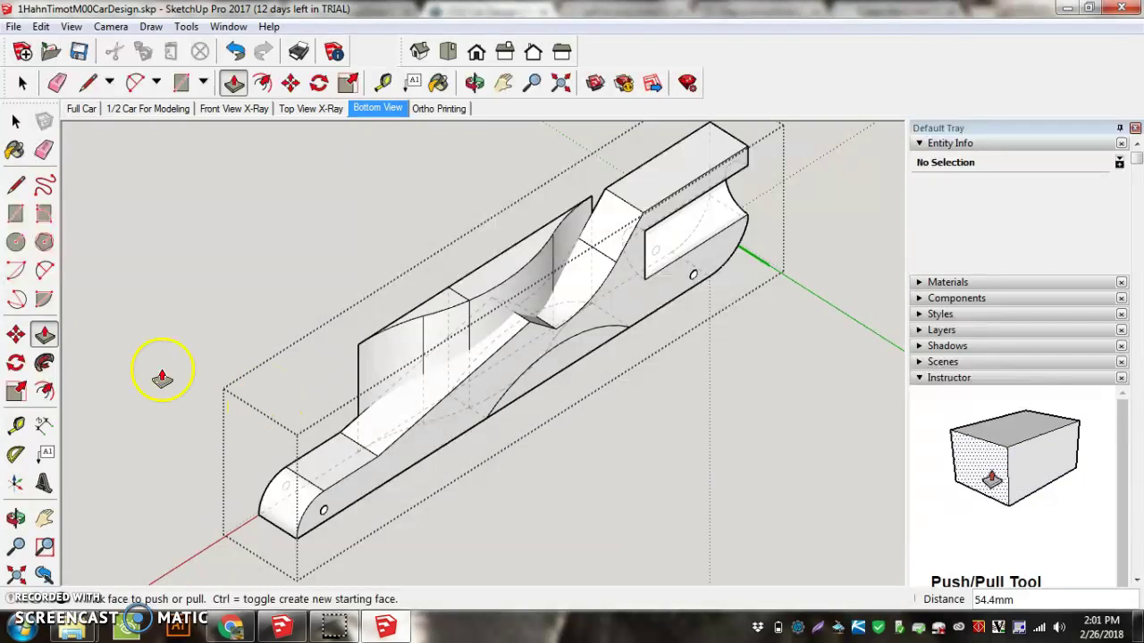
Erase the leftover edge on the carved side cut and check it from a flatter side view.
left_click(15, 121)
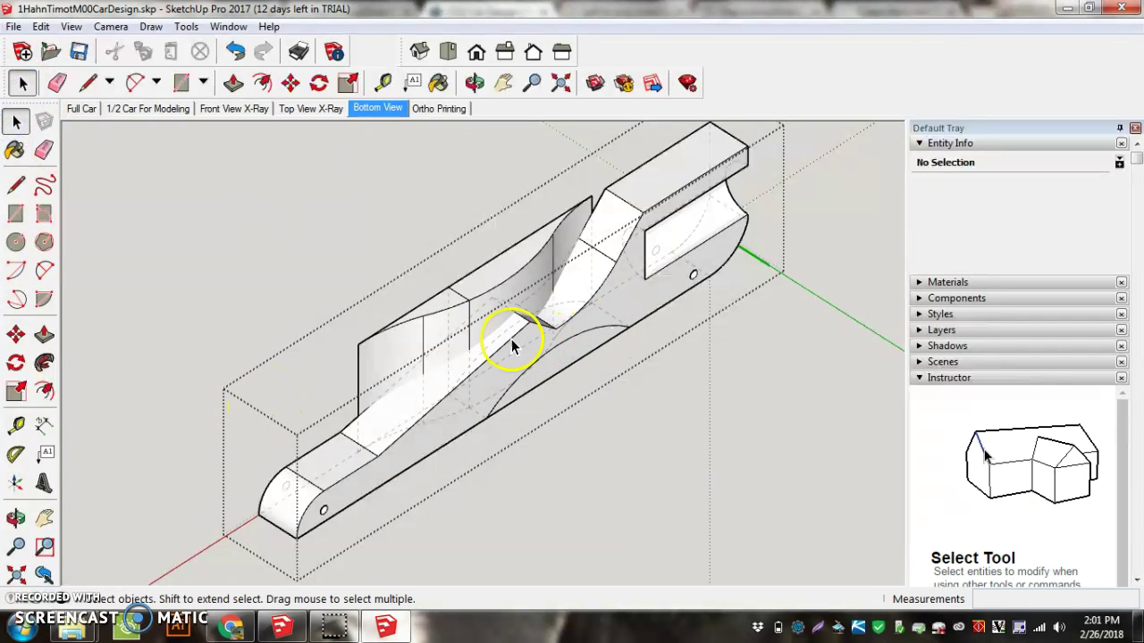
left_click(44, 149)
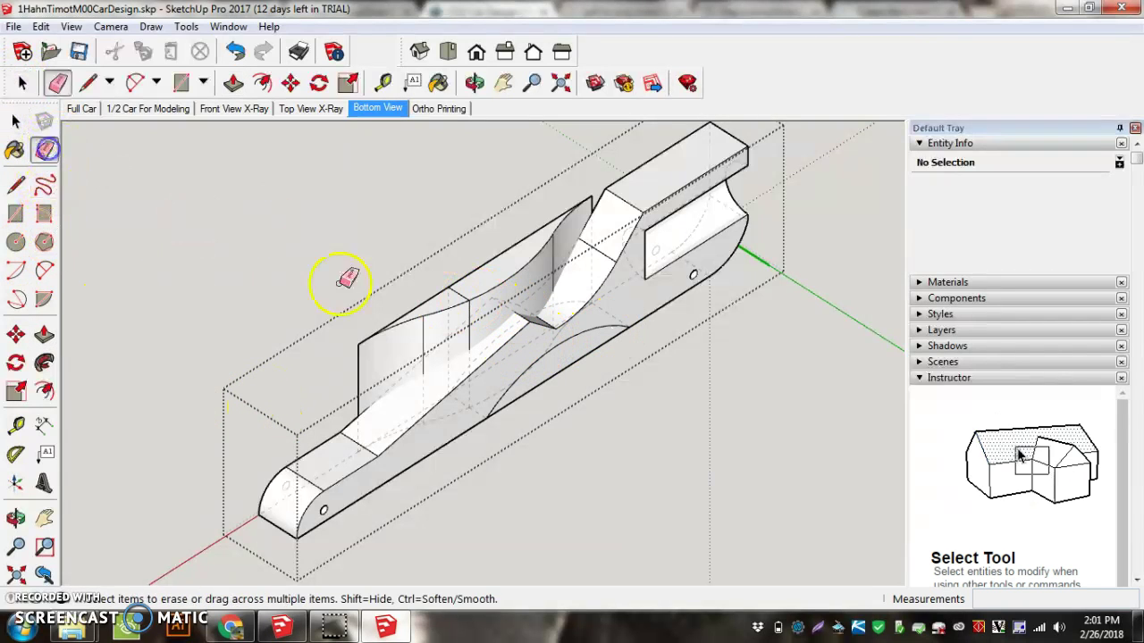
left_click(469, 318)
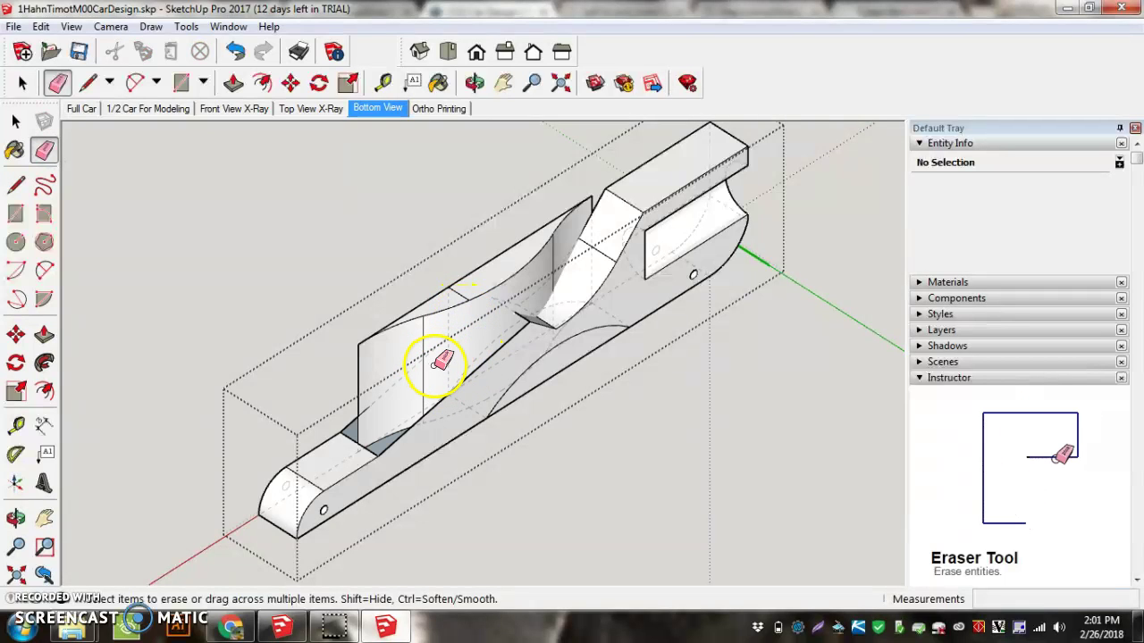
mouse_move(467, 416)
middle_mouse_down()
mouse_move(360, 366)
mouse_move(357, 395)
mouse_move(352, 378)
middle_mouse_up()
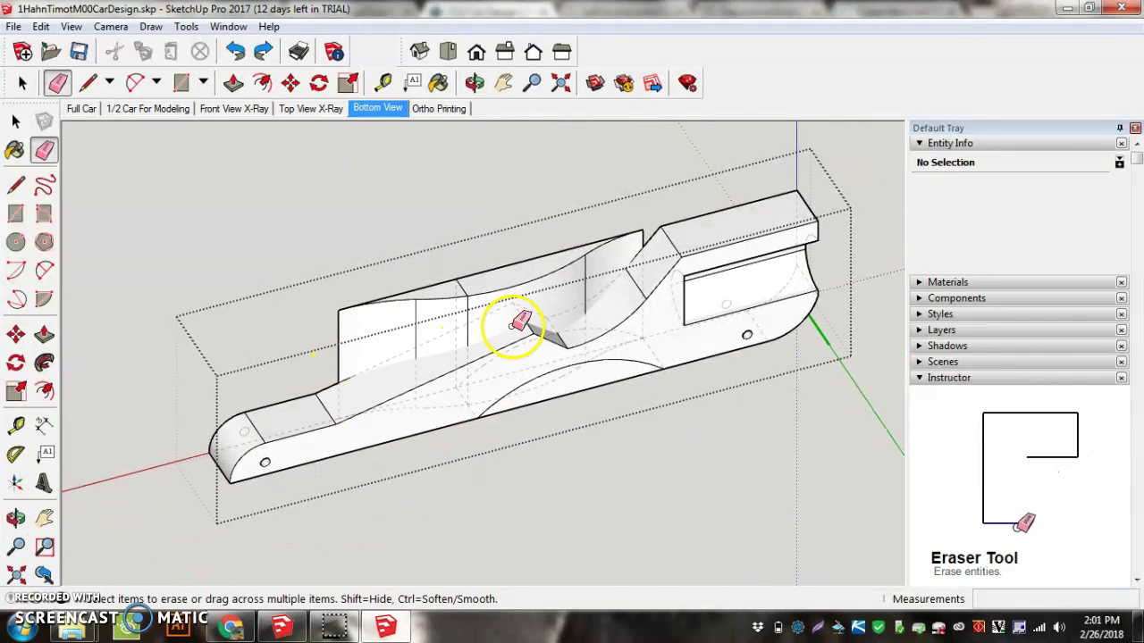